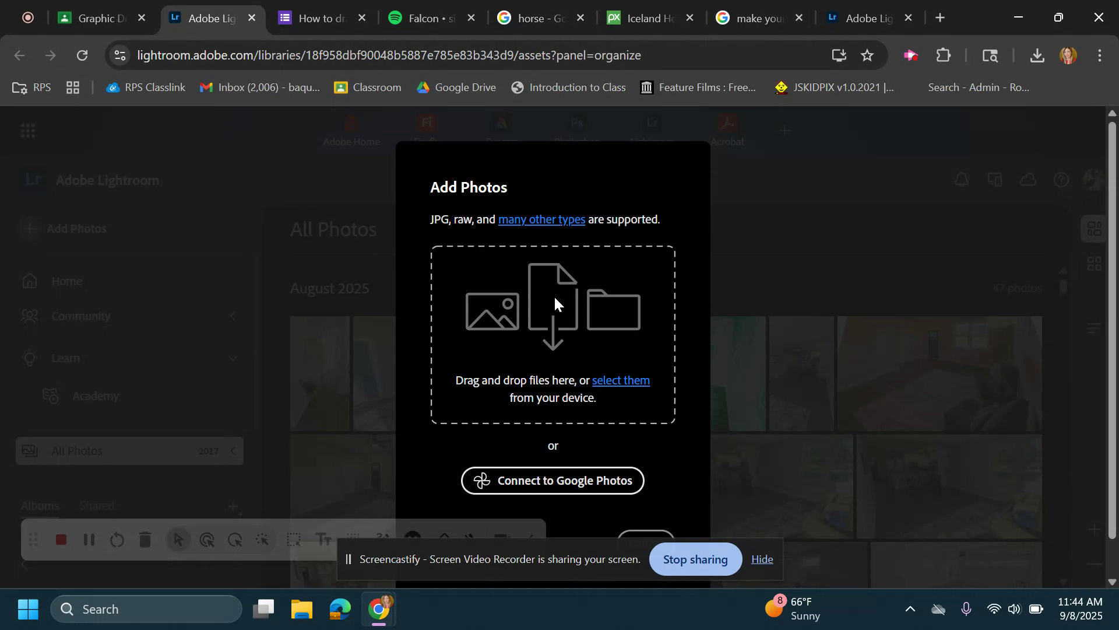
Upload the four Downloads photos iceland-3930162_1280, ireland-7374959_1280, pic2 and pic1 to the Lightroom library.
left_click(623, 380)
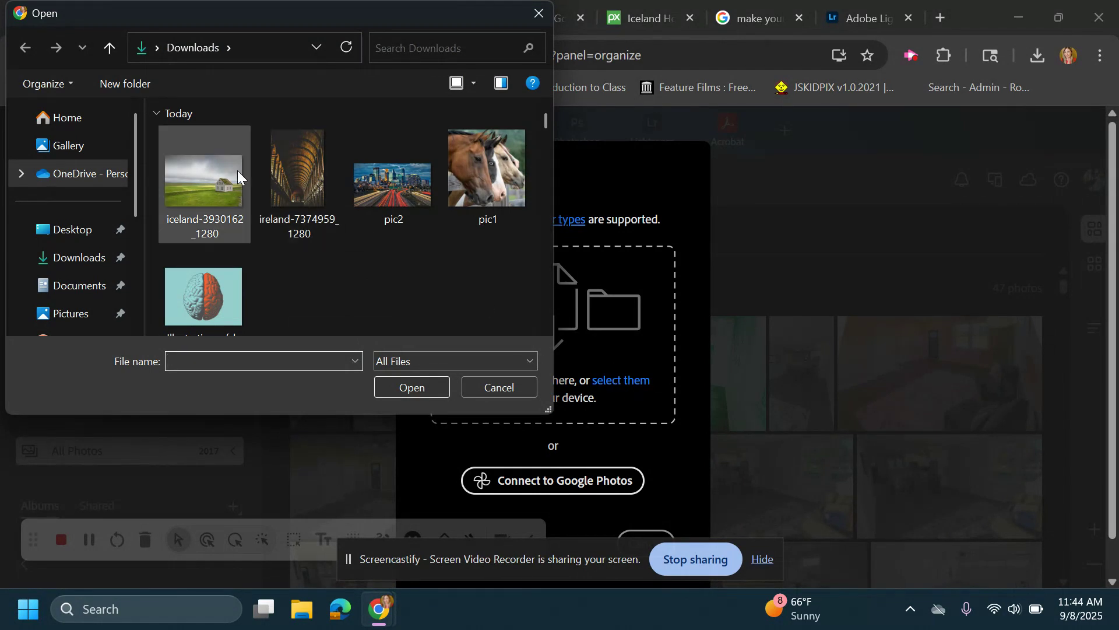
left_click(218, 170)
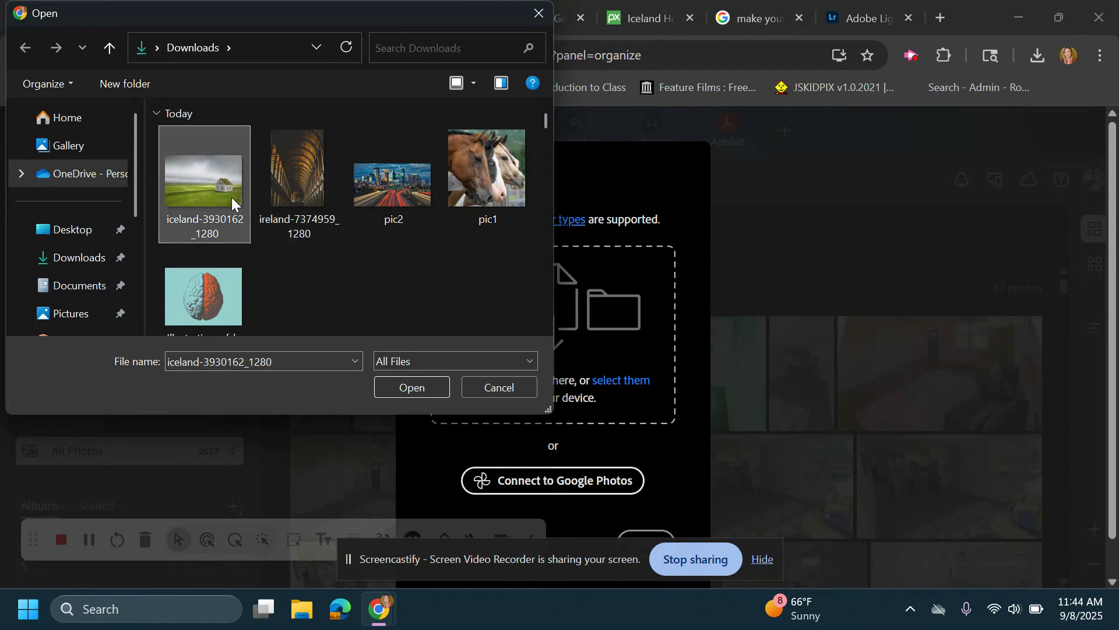
left_click(494, 185, "shift")
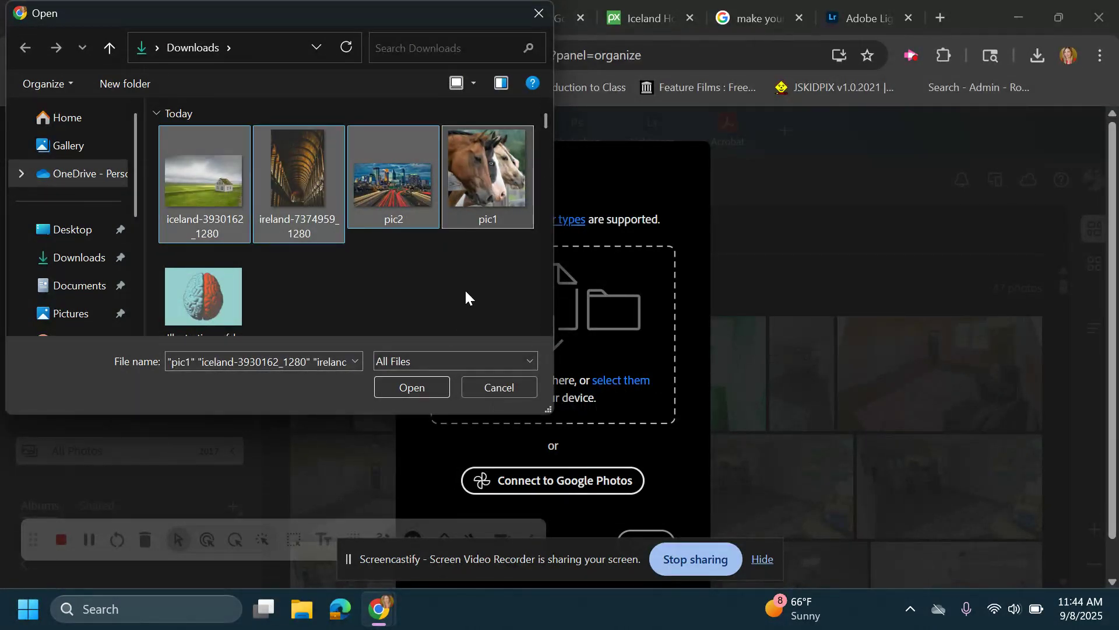
left_click(419, 388)
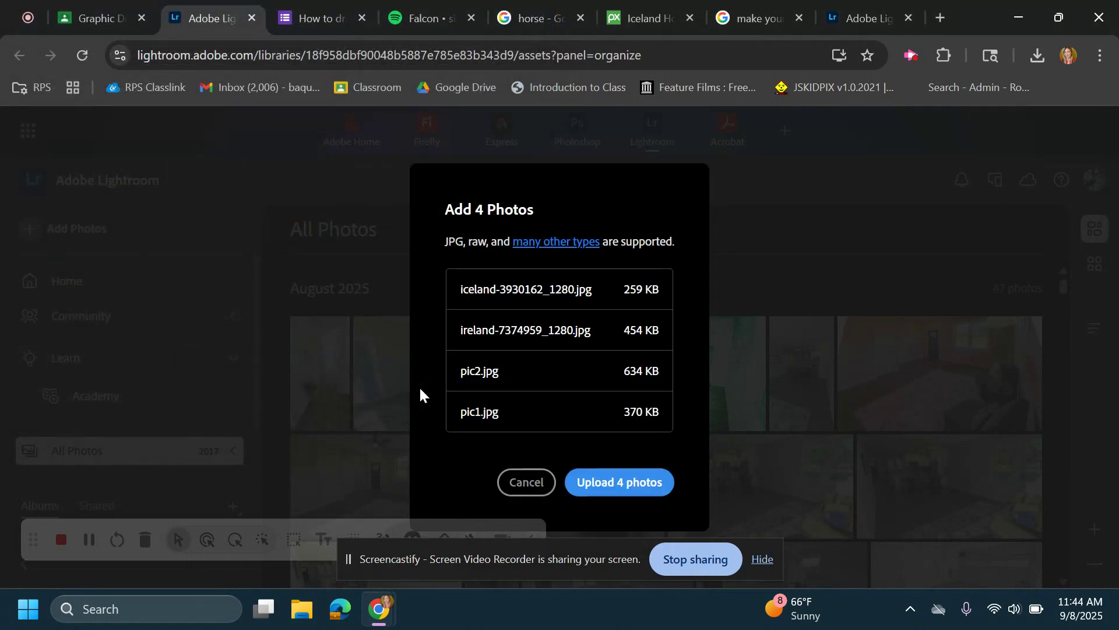
left_click(603, 480)
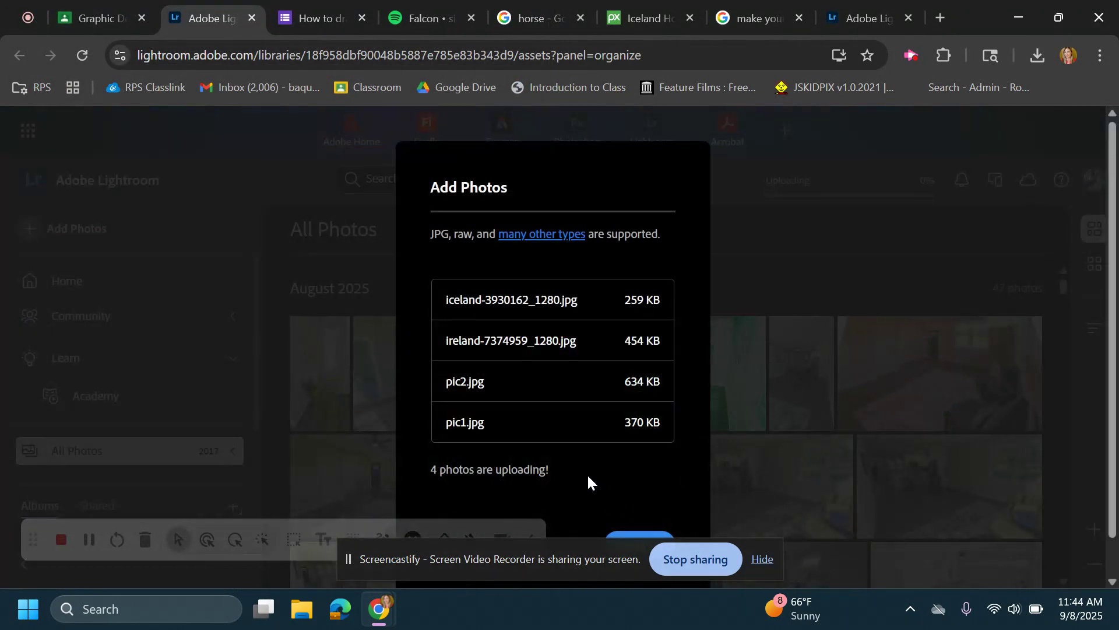
left_click(641, 506)
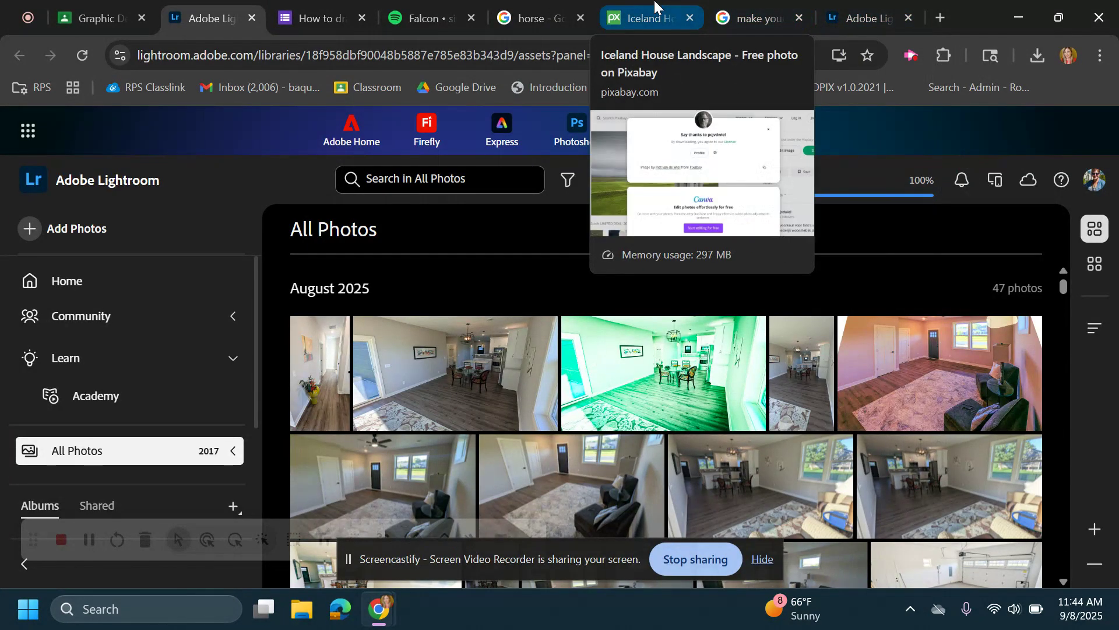
Switch to the Pixabay page, dismiss the thank-you message and search its photos for "architecture".
left_click(655, 7)
left_click(792, 178)
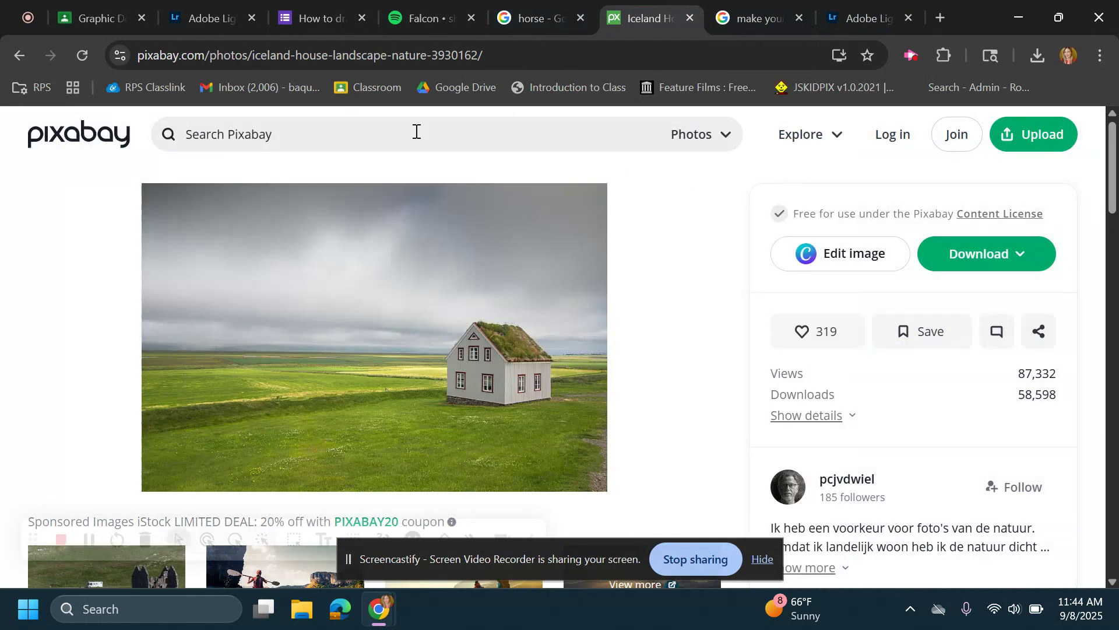
left_click(323, 134)
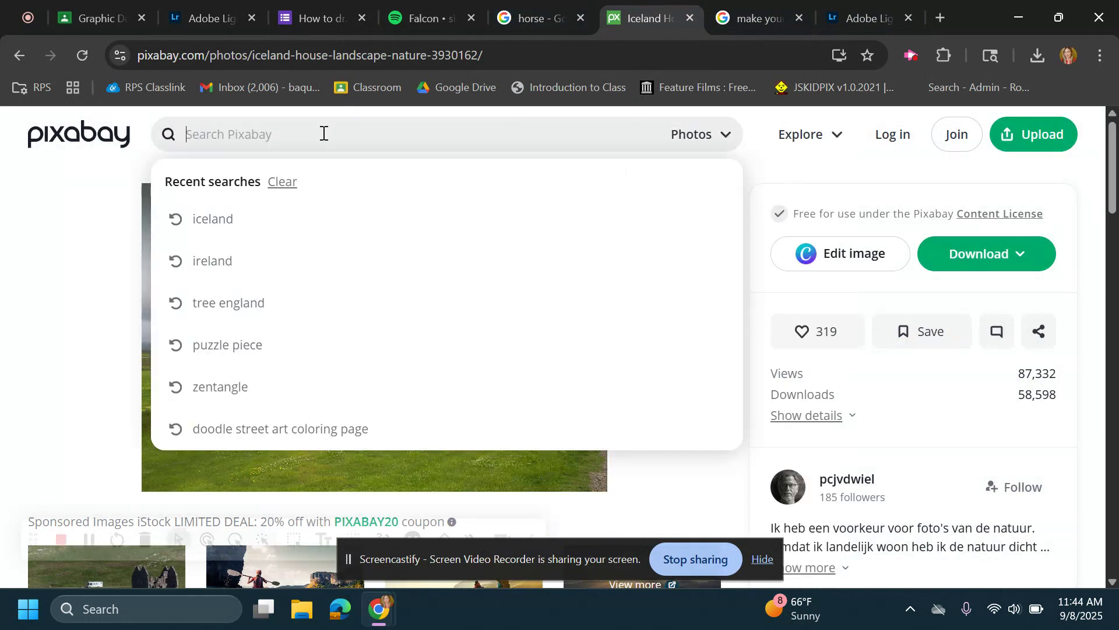
type("architecture")
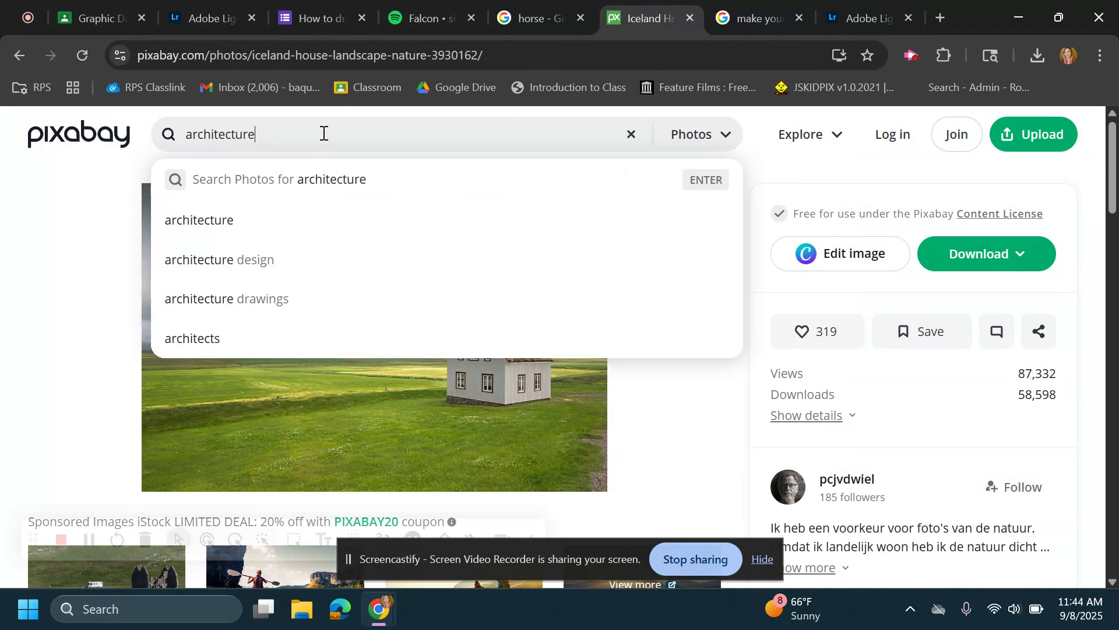
key("Return")
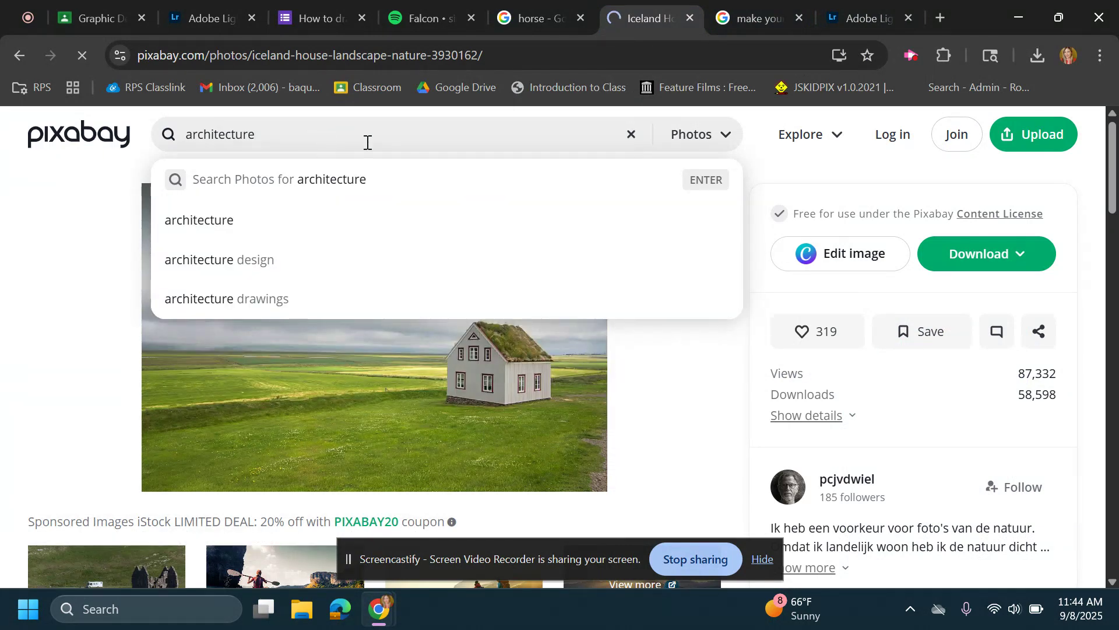
Find the photo looking up at beige skyscrapers in the search results and download it as a 1280 × 854 JPG.
scroll(575, 317, "down", 6)
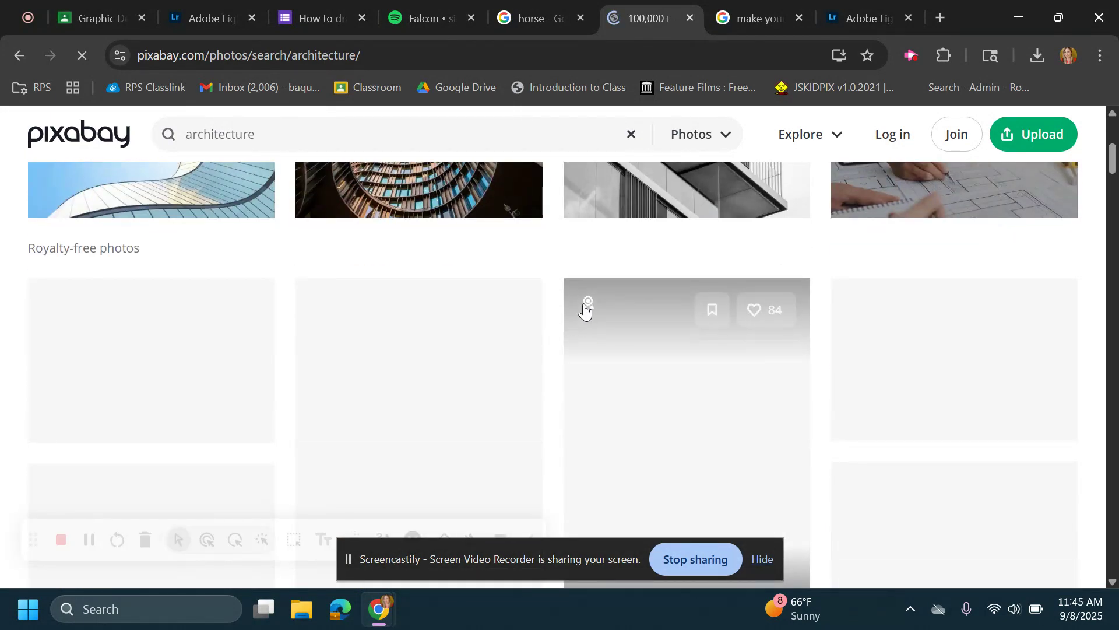
scroll(583, 275, "down", 3)
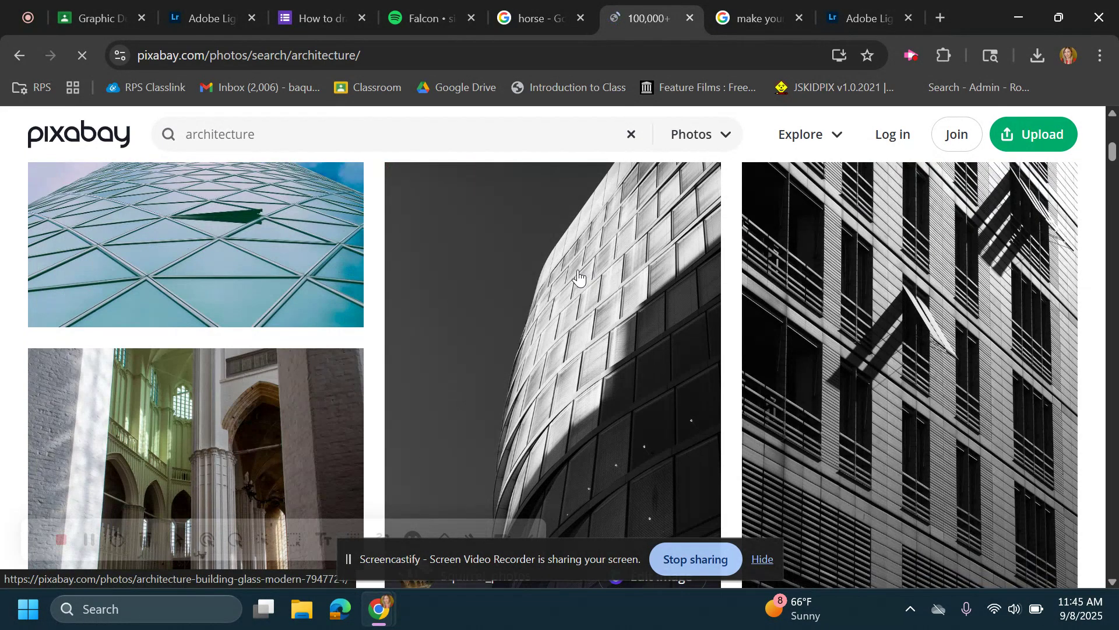
scroll(578, 279, "down", 6)
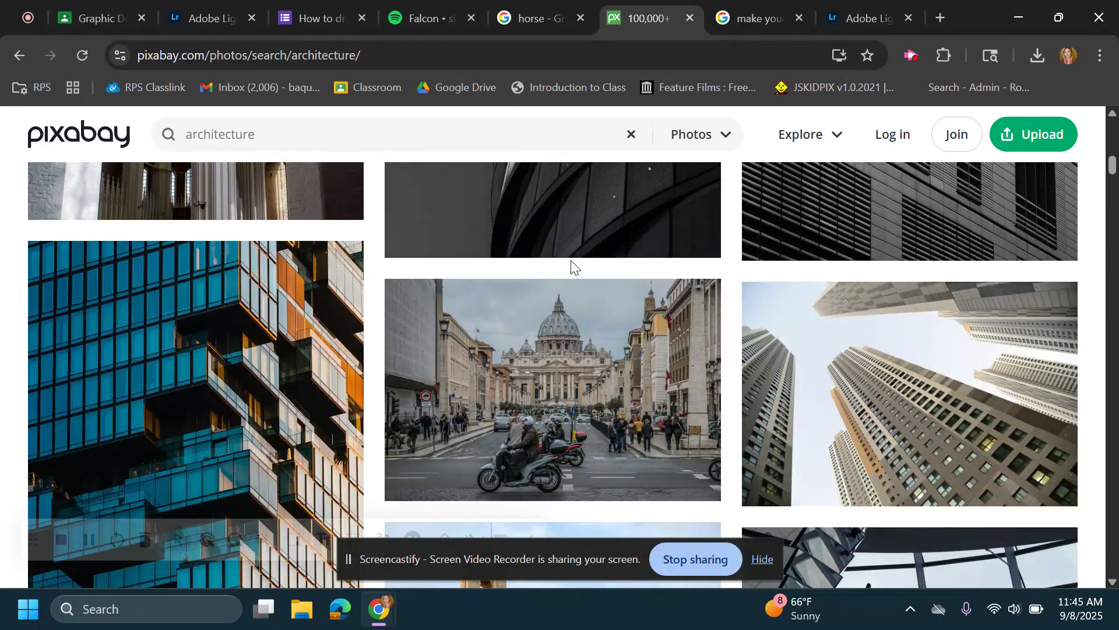
scroll(577, 274, "down", 5)
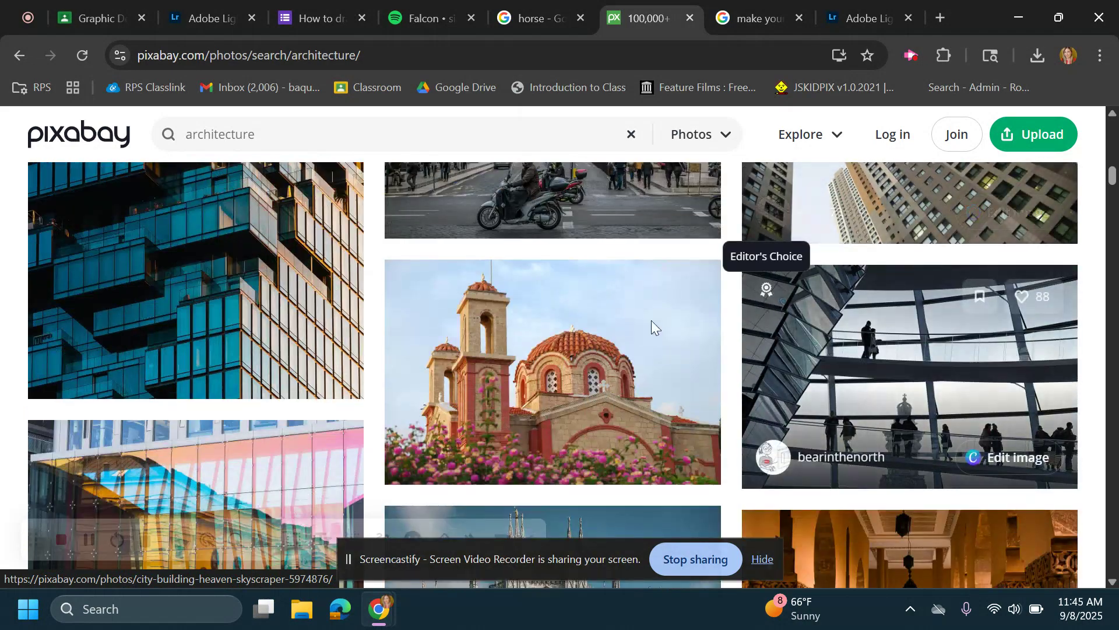
scroll(651, 320, "up", 3)
left_click(945, 309)
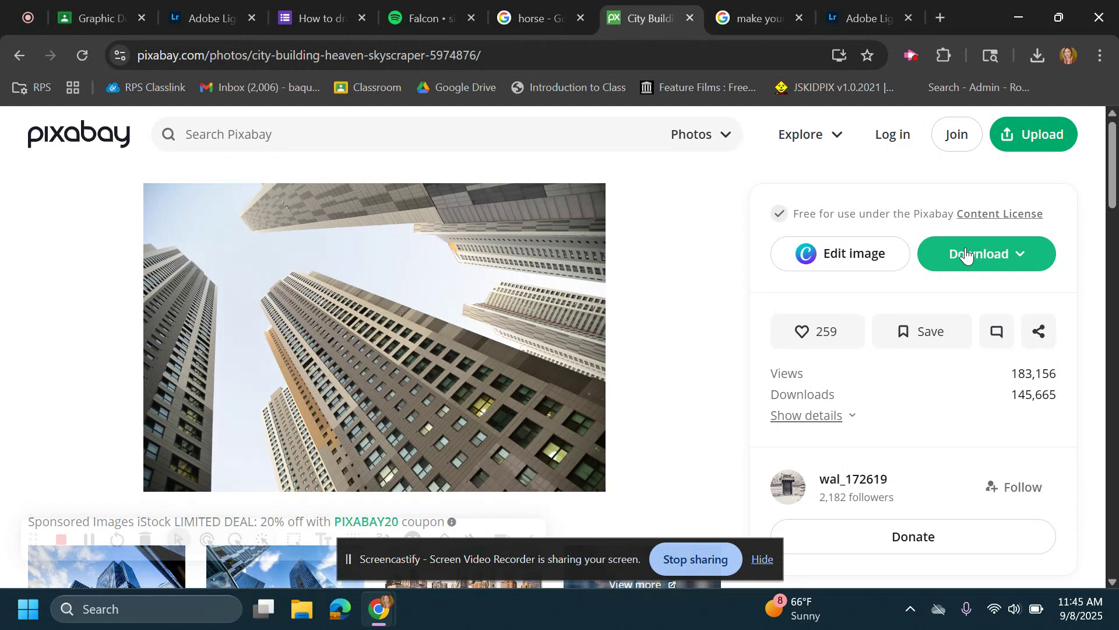
left_click(974, 266)
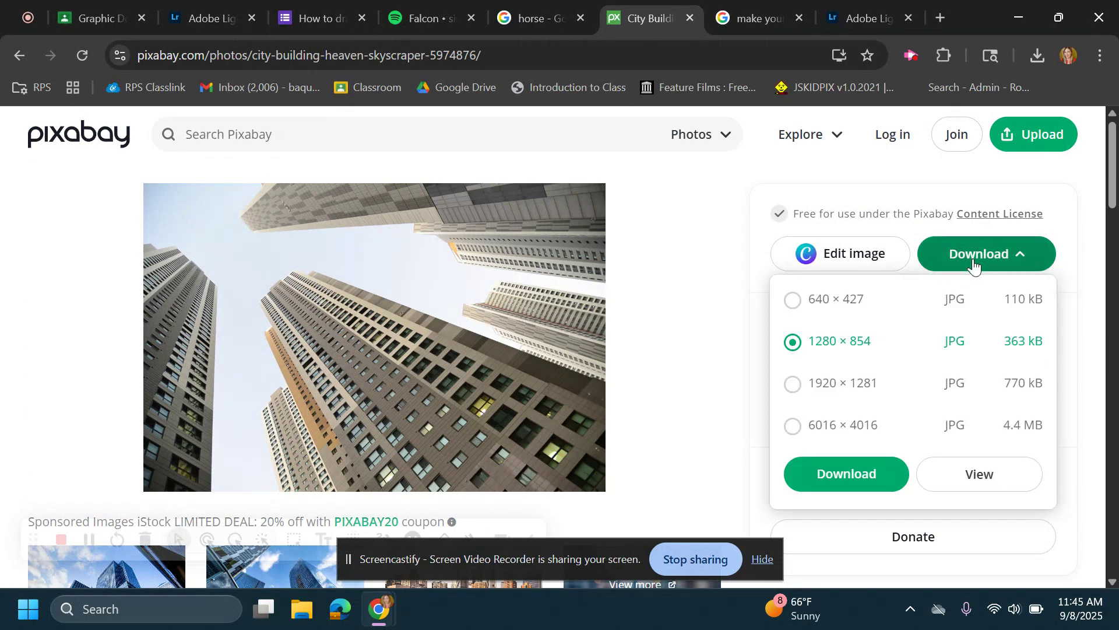
left_click(841, 486)
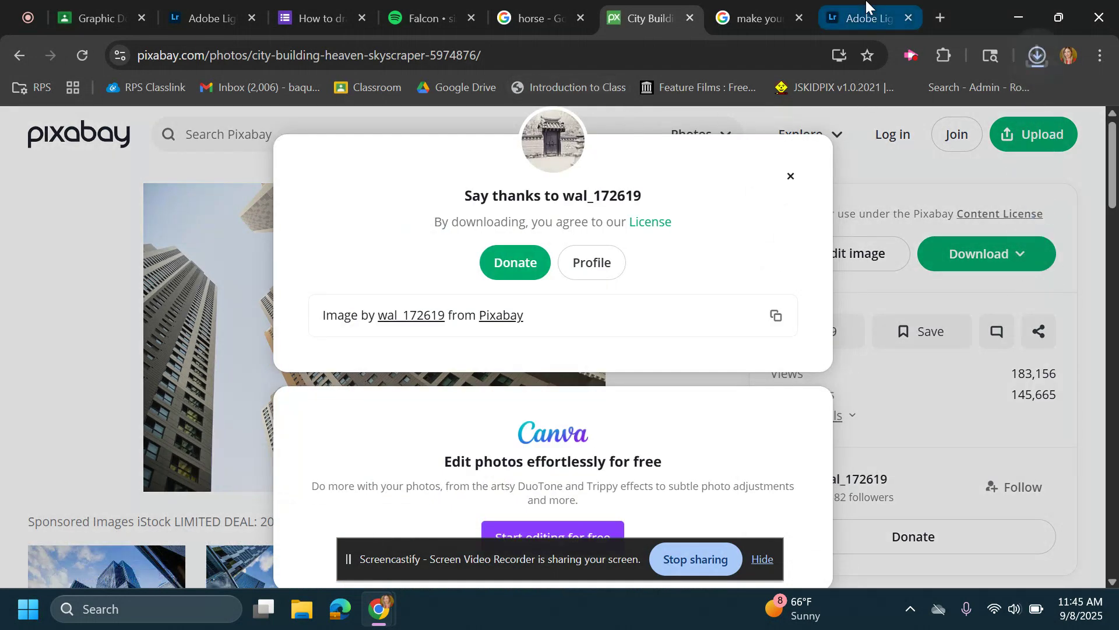
Switch back to Lightroom and upload the downloaded photo city-5974876_1280.jpg to the library.
left_click(866, 5)
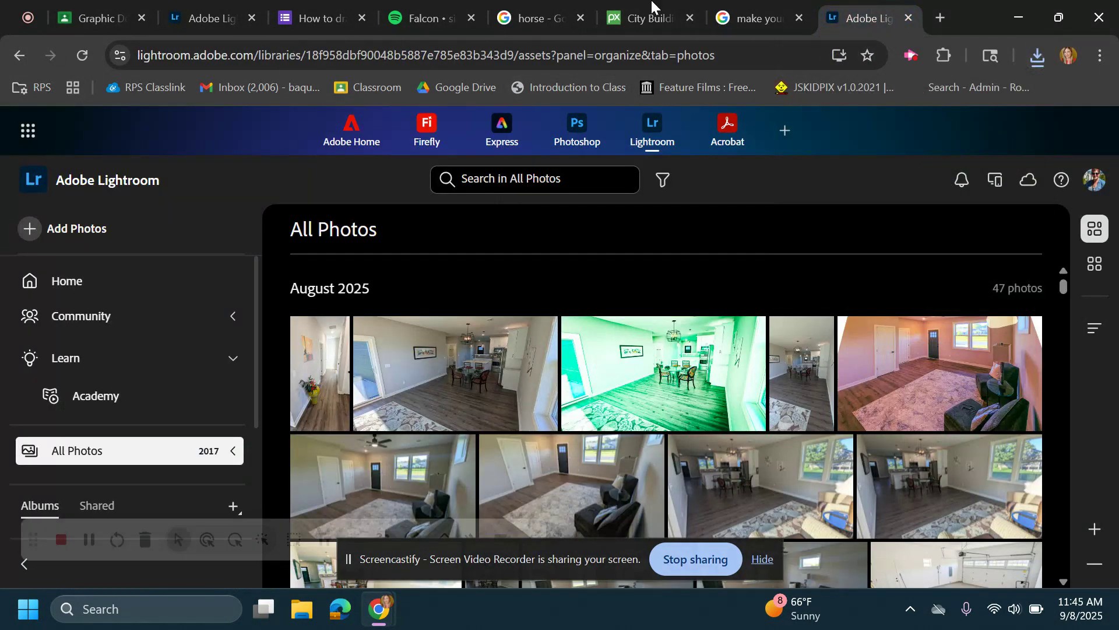
left_click(37, 232)
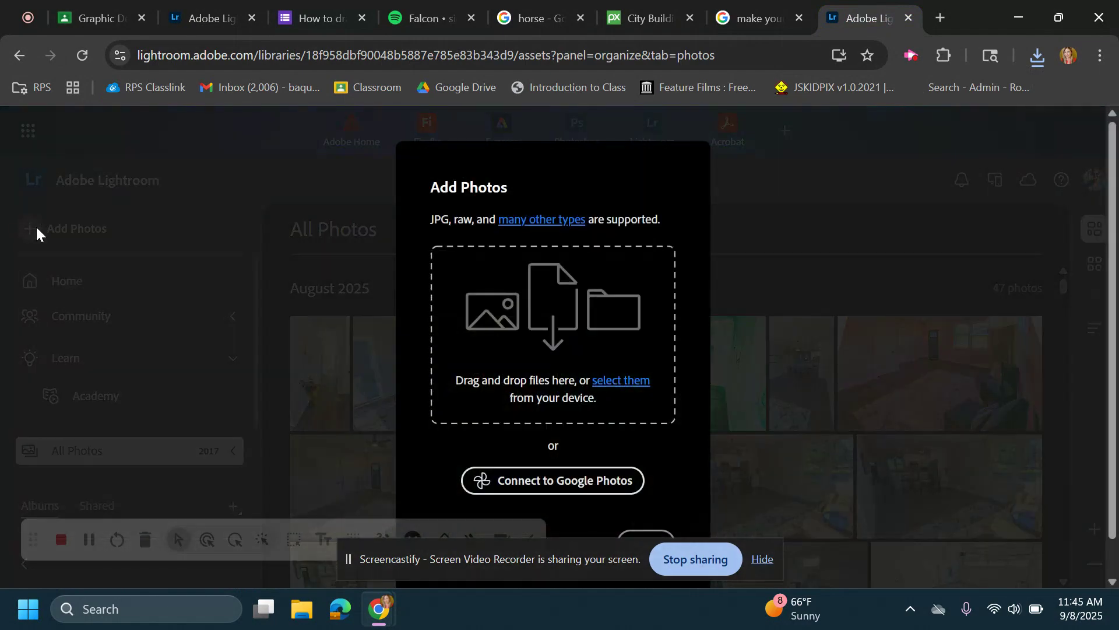
left_click(607, 380)
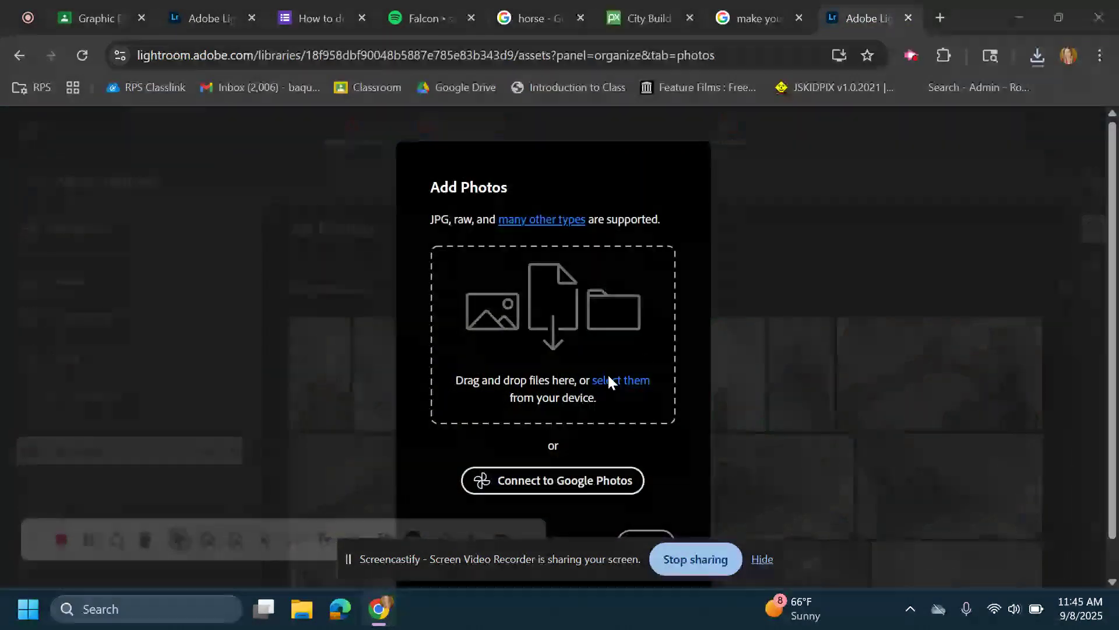
double_click(211, 163)
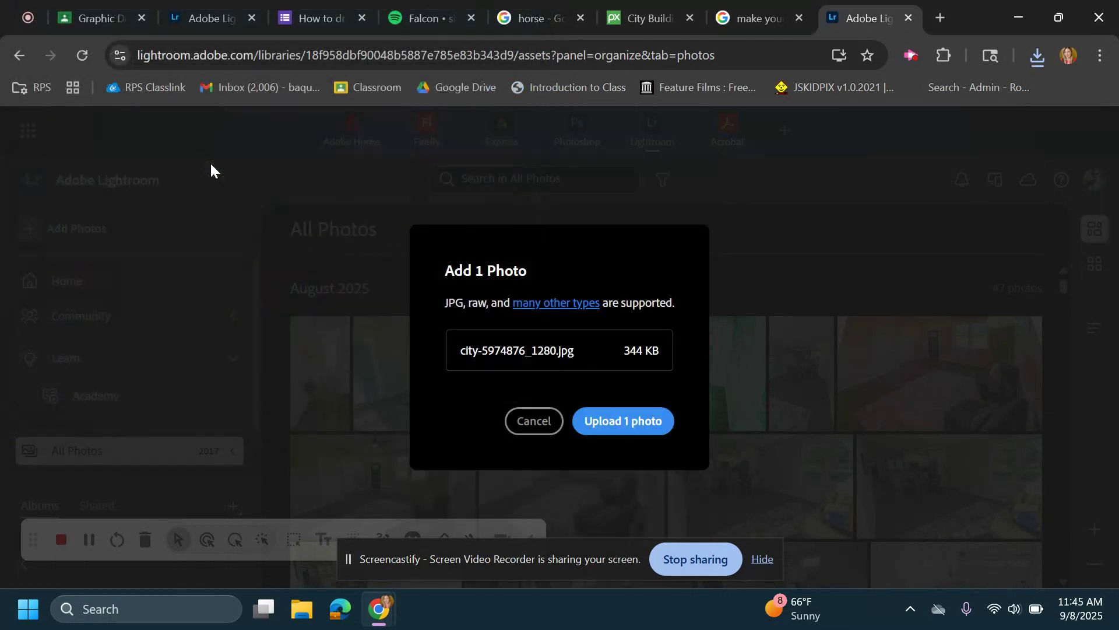
left_click(641, 420)
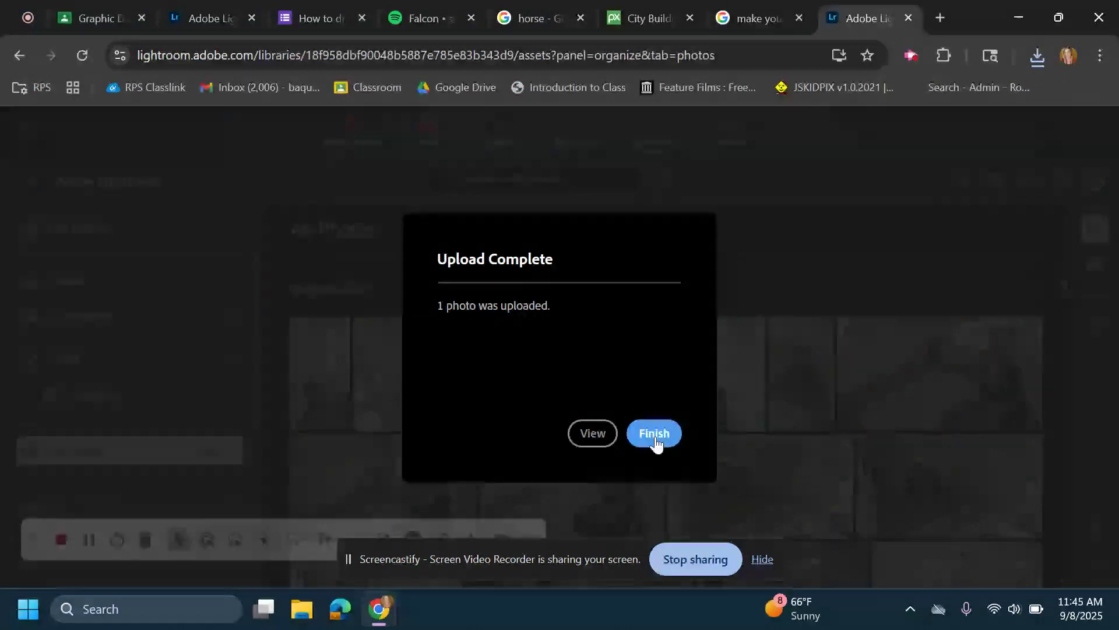
left_click(654, 435)
Show the photos added in the past 30 days and open the newly uploaded skyscraper photo.
scroll(195, 457, "down", 3)
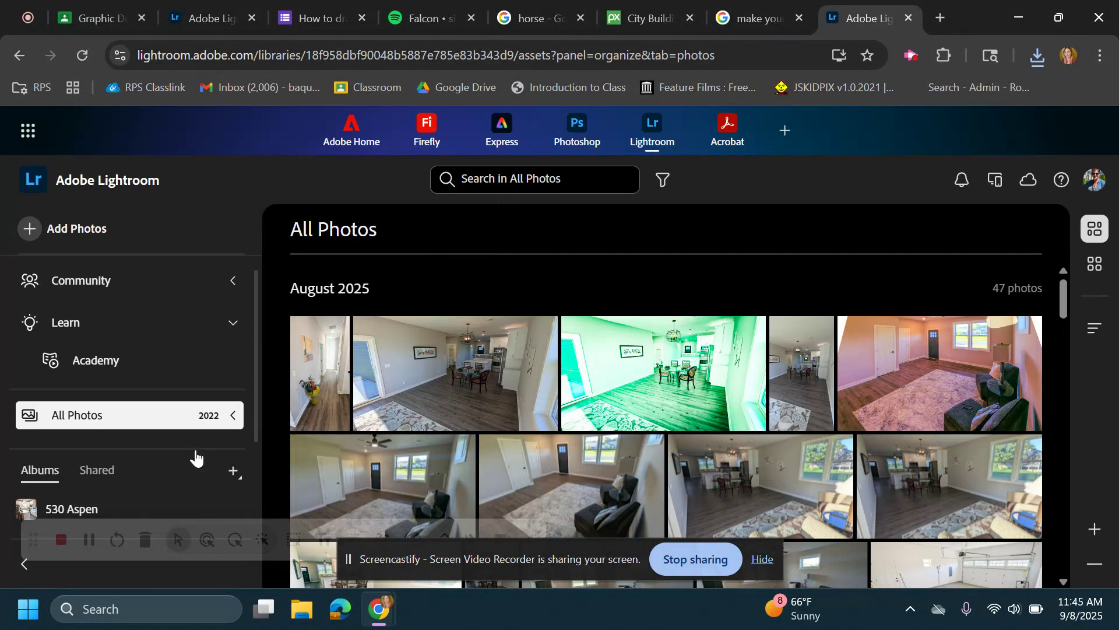
scroll(178, 355, "up", 3)
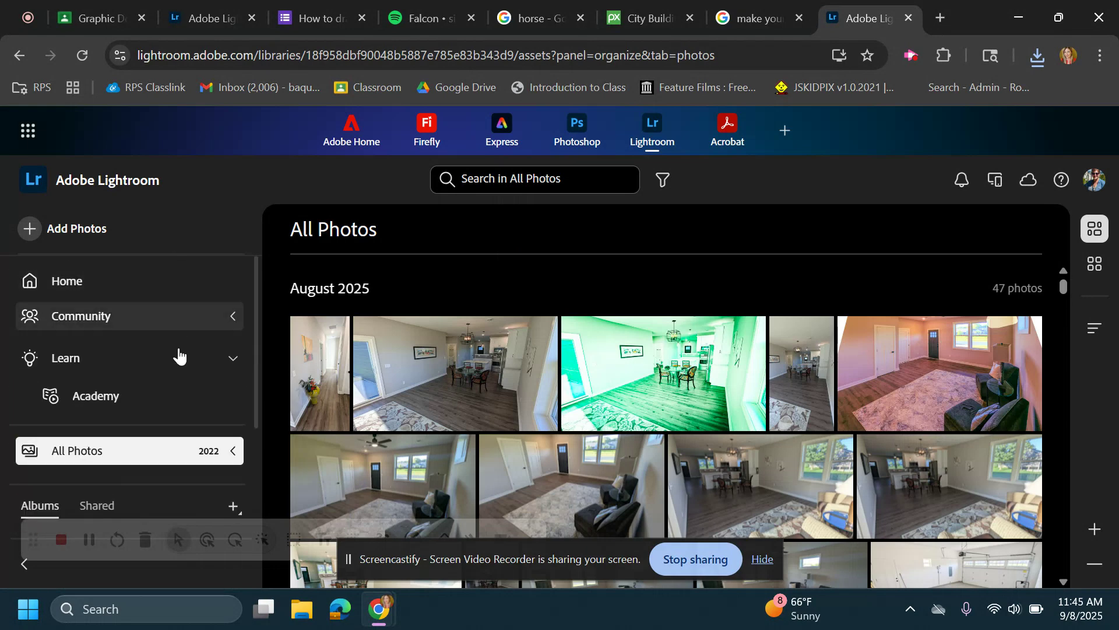
scroll(144, 330, "down", 3)
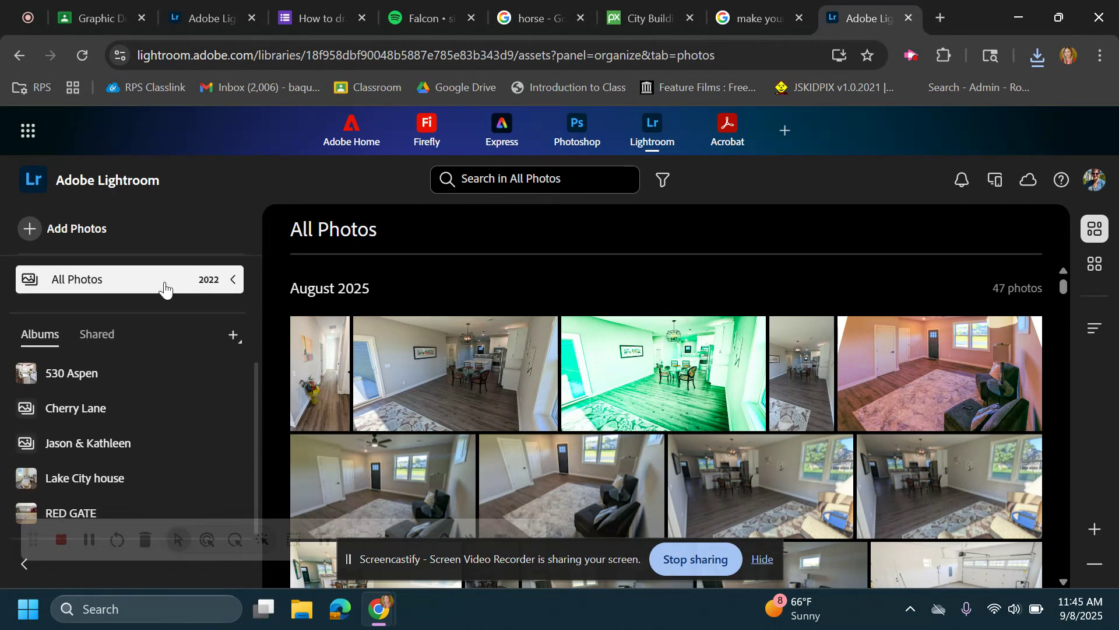
left_click(236, 280)
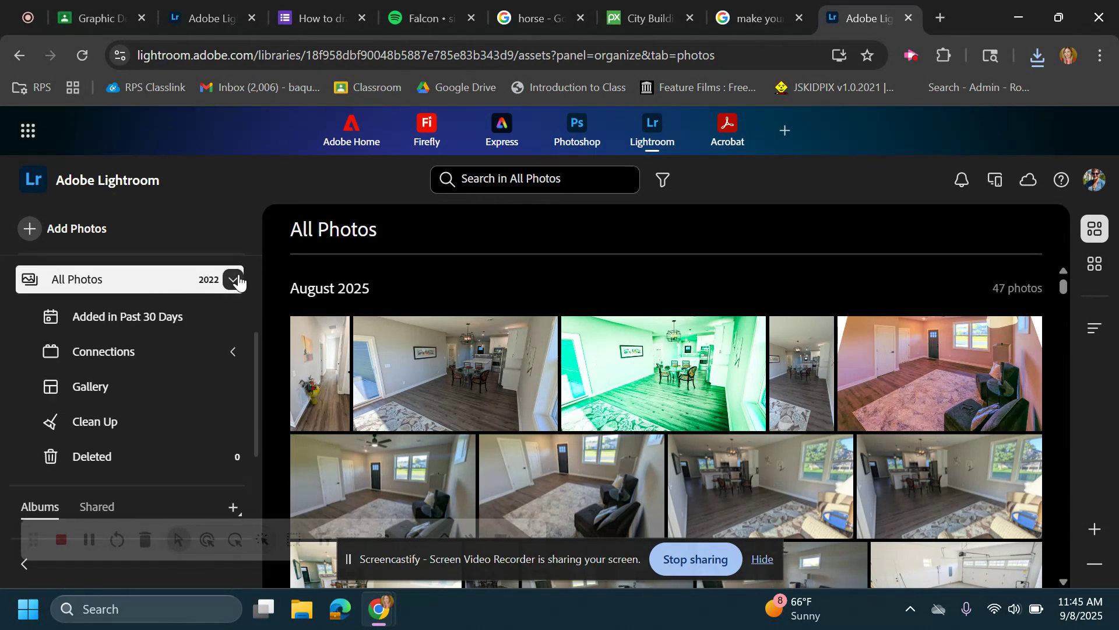
left_click(133, 328)
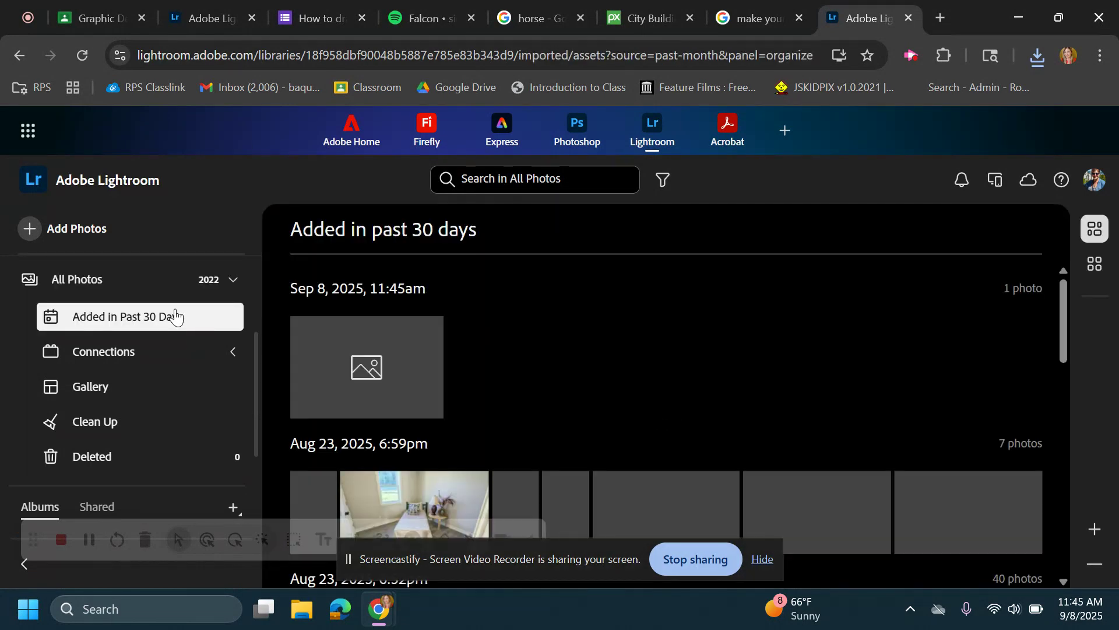
mouse_move(383, 361)
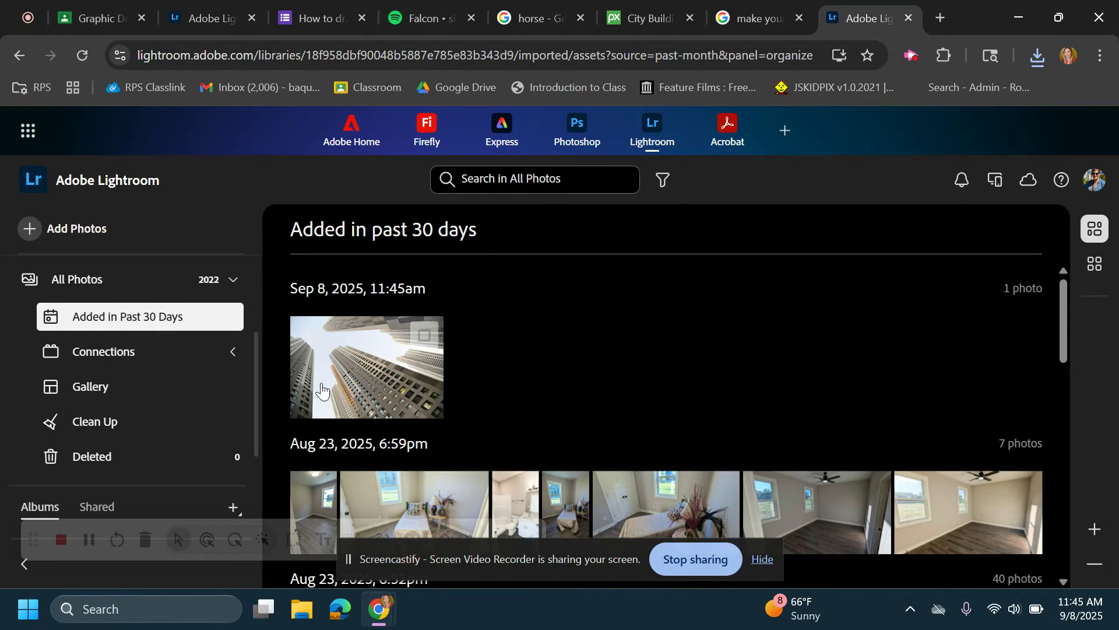
scroll(863, 349, "down", 5)
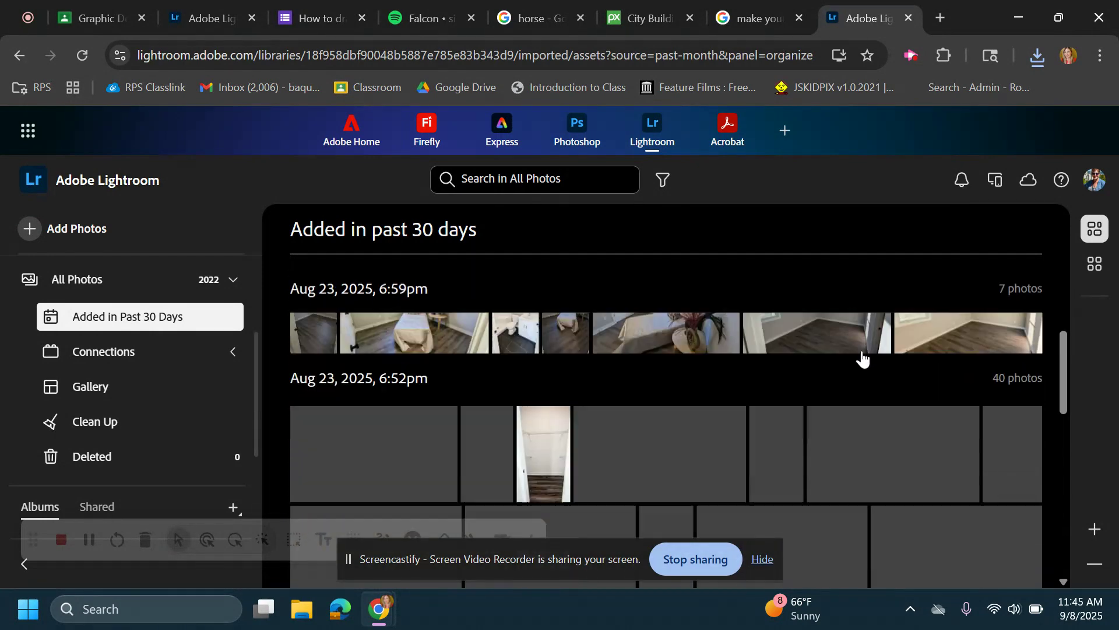
scroll(861, 345, "up", 5)
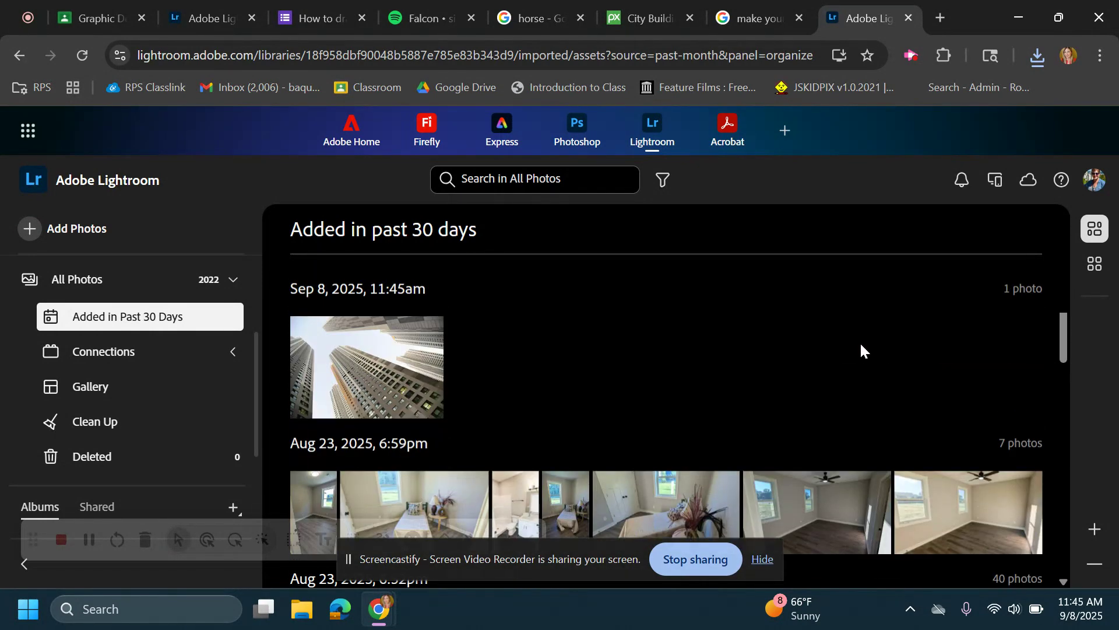
left_click(754, 556)
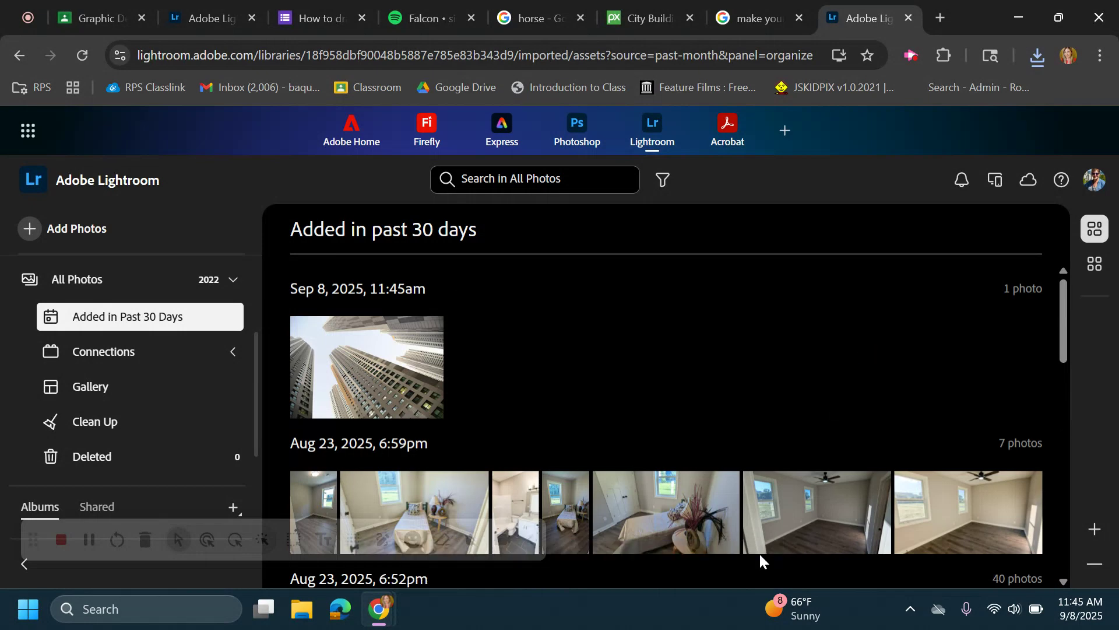
left_click(346, 373)
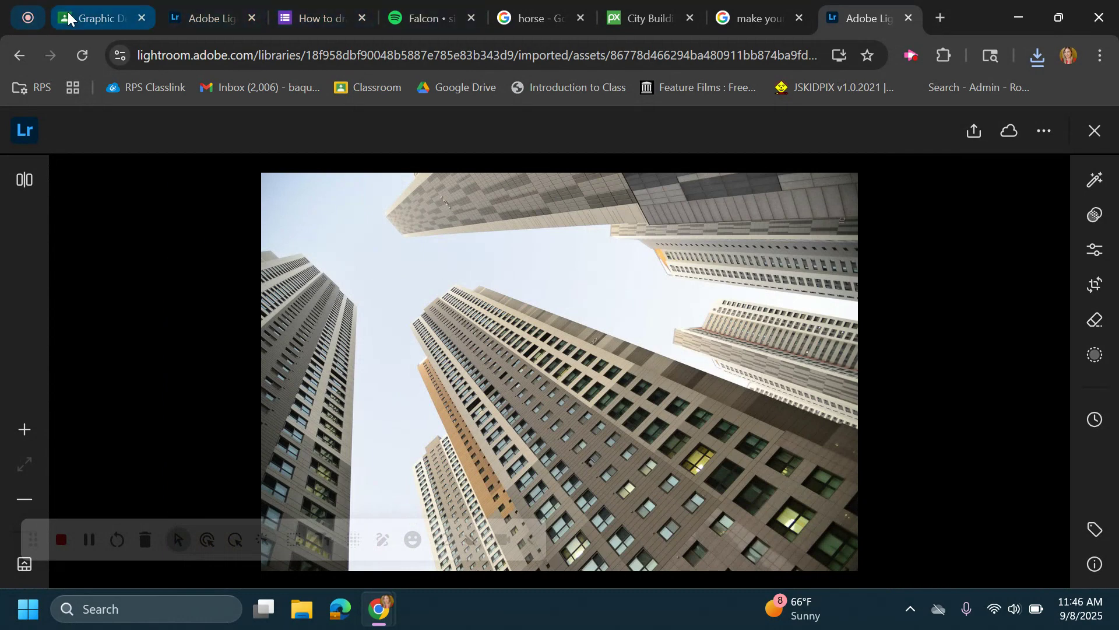
Switch to Google Classroom and read the instructions of the Photo Editing assignment in the class's classwork.
left_click(96, 17)
left_click(402, 183)
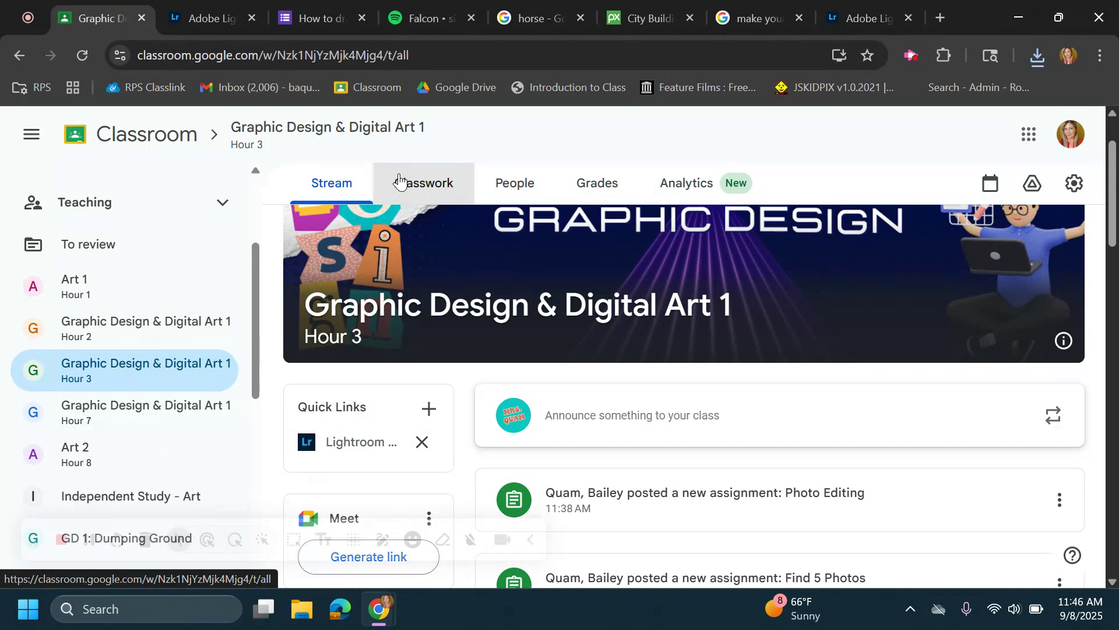
left_click(503, 453)
scroll(645, 483, "down", 3)
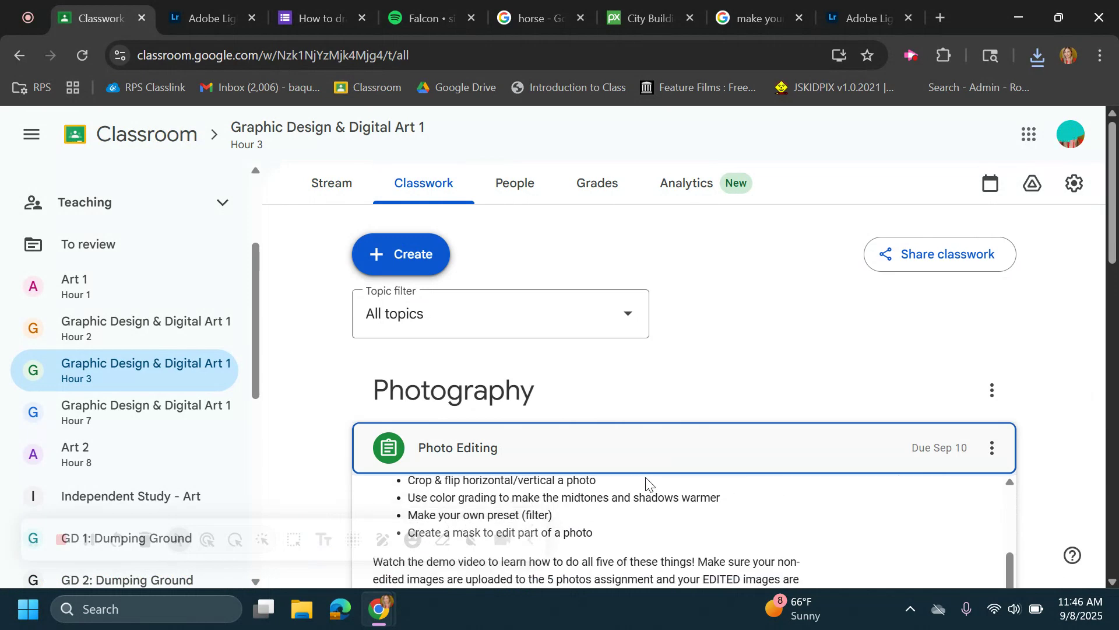
scroll(422, 512, "down", 3)
left_click(418, 546)
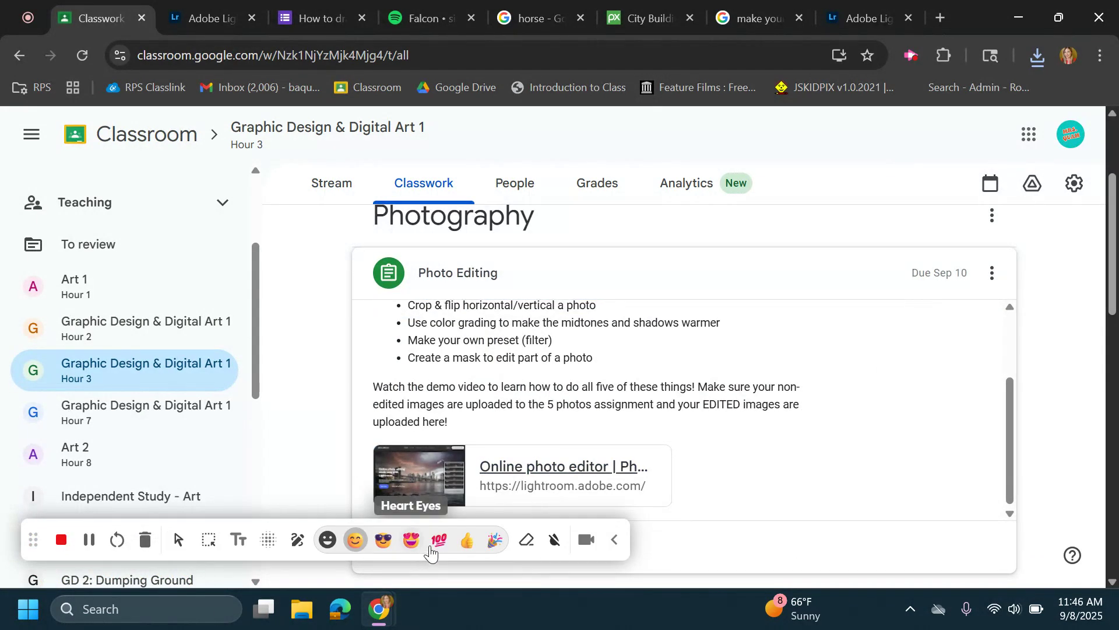
left_click(611, 541)
left_click(392, 552)
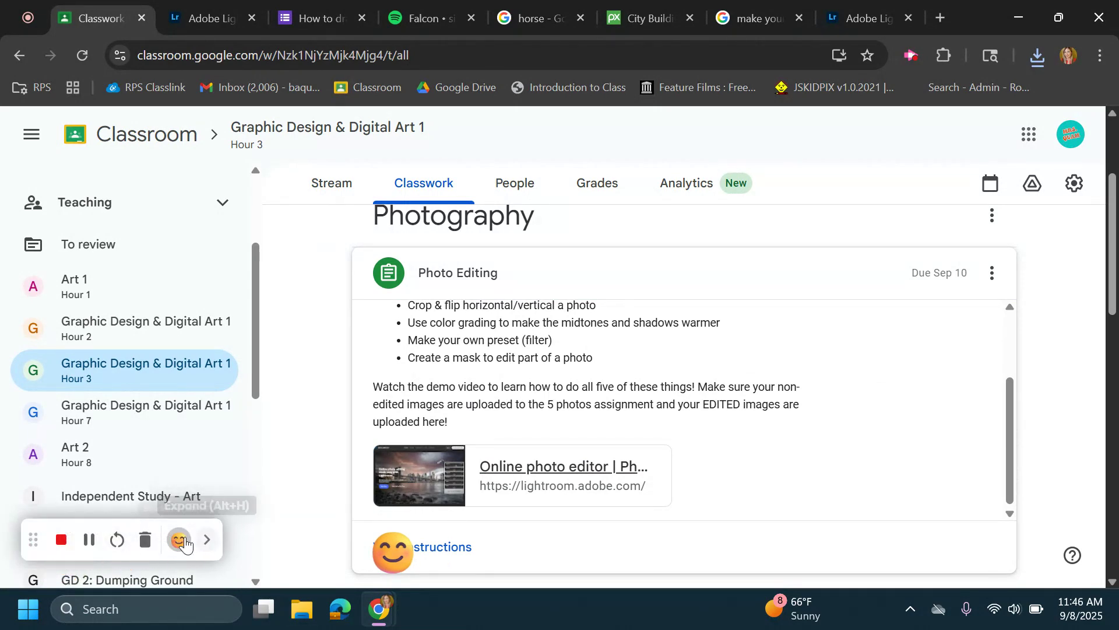
left_click(179, 539)
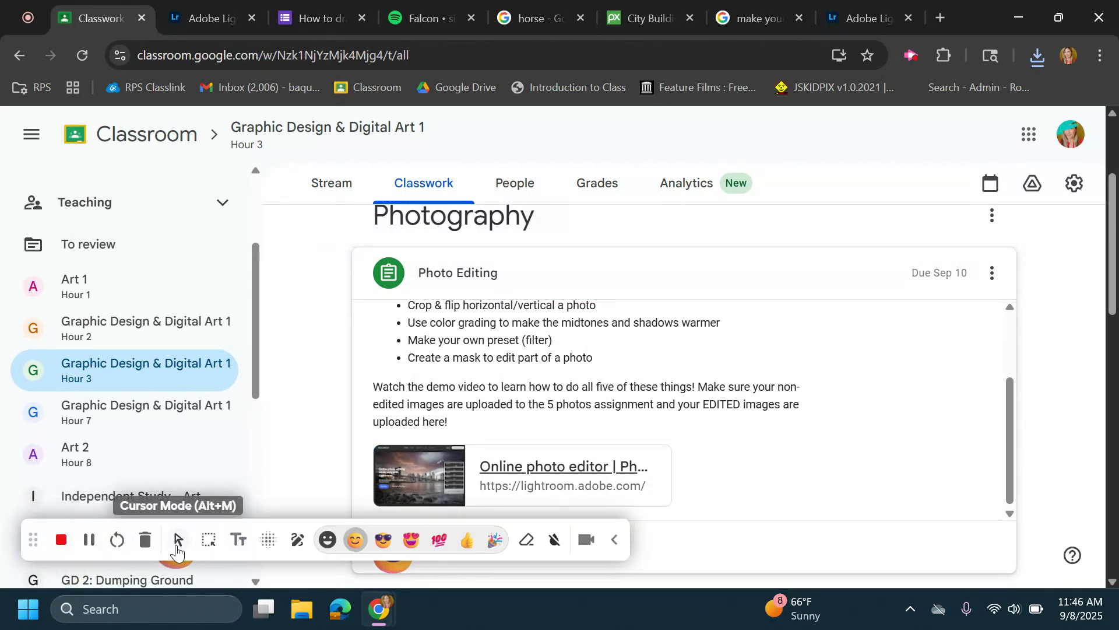
left_click(178, 538)
Open the full instructions page of the Photo Editing assignment.
scroll(507, 487, "down", 2)
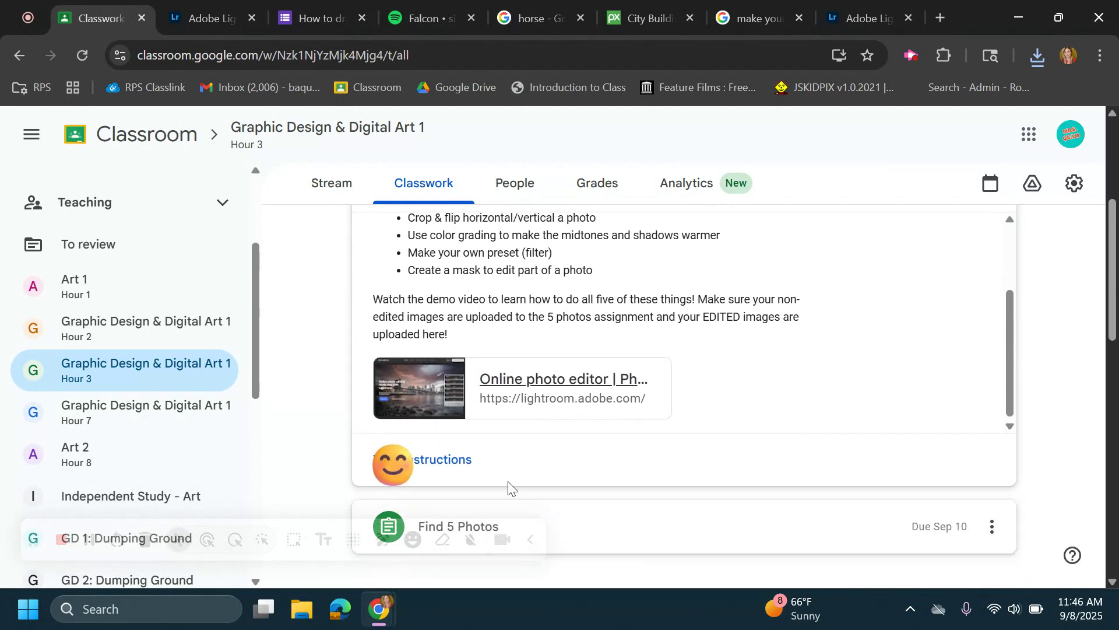
left_click(453, 460)
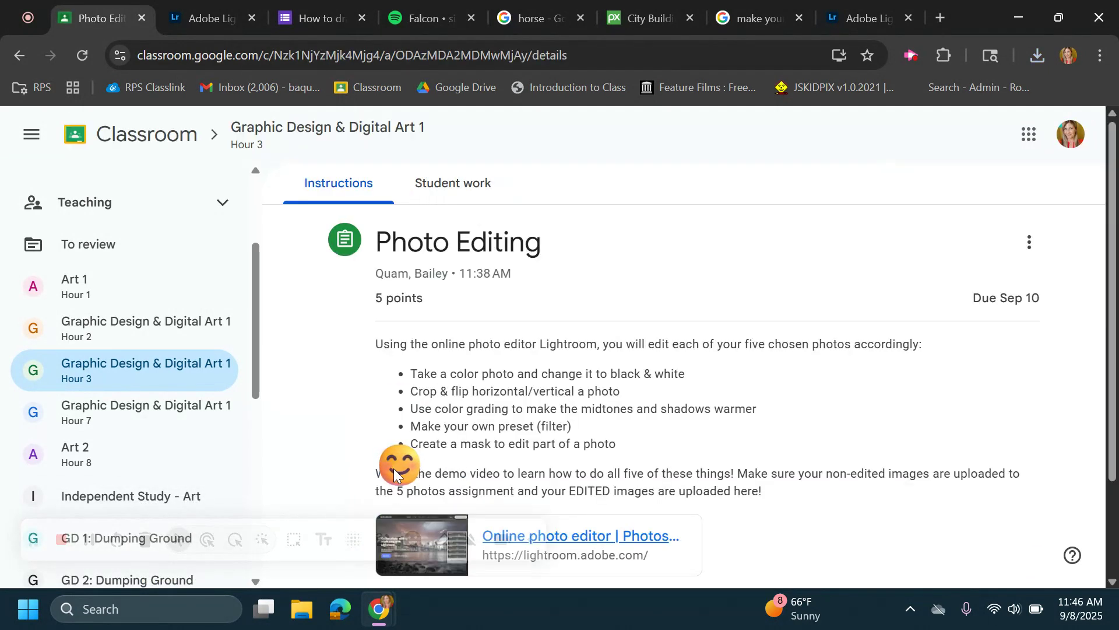
left_click_drag(394, 469, 392, 411)
left_click(410, 542)
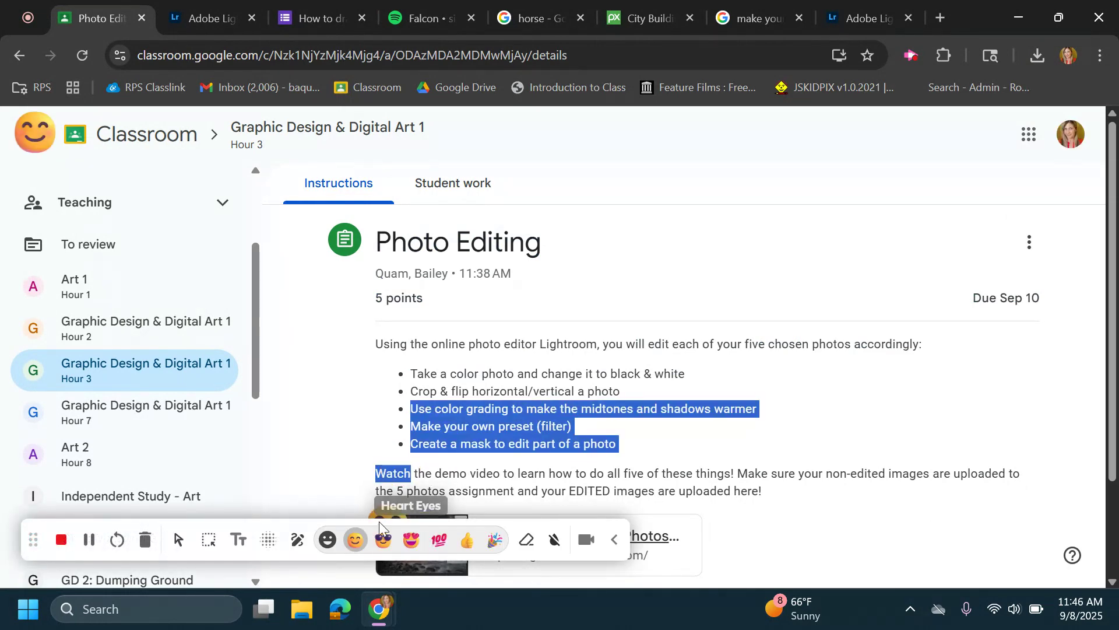
left_click(526, 539)
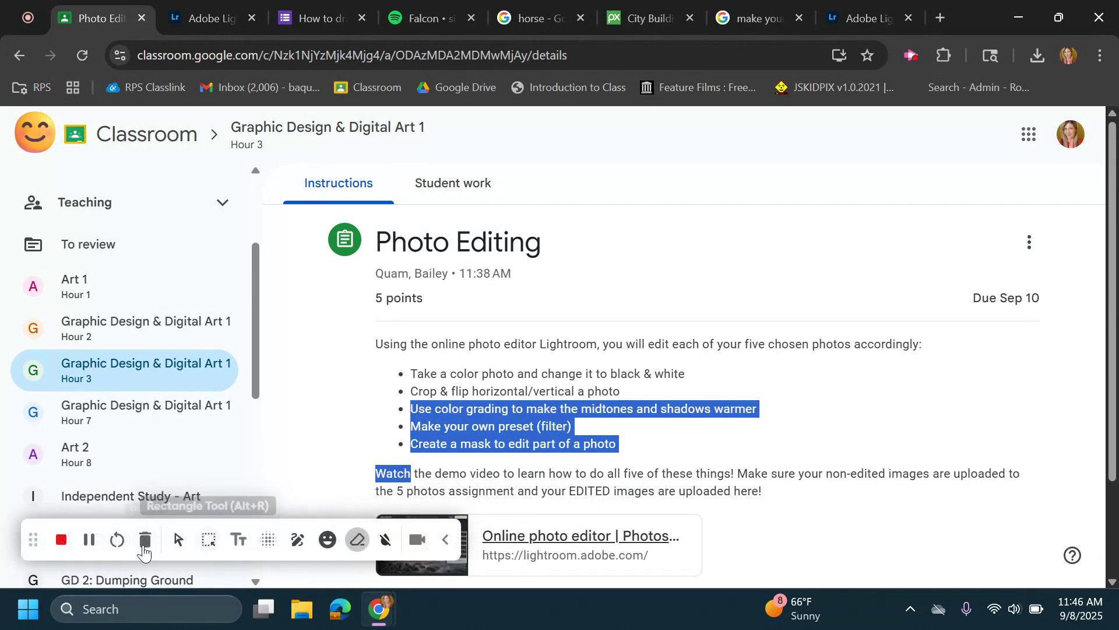
left_click(179, 542)
left_click(542, 474)
Read through the Photo Editing assignment's list of required edits and switch back to the skyscraper photo in Lightroom.
scroll(545, 435, "down", 1)
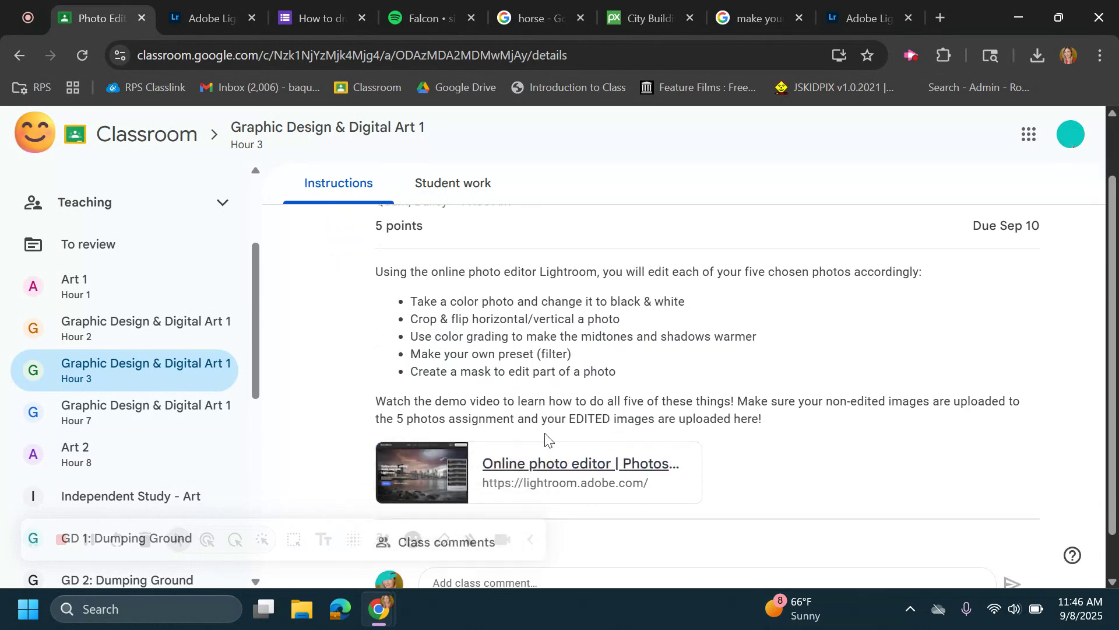
scroll(545, 436, "down", 1)
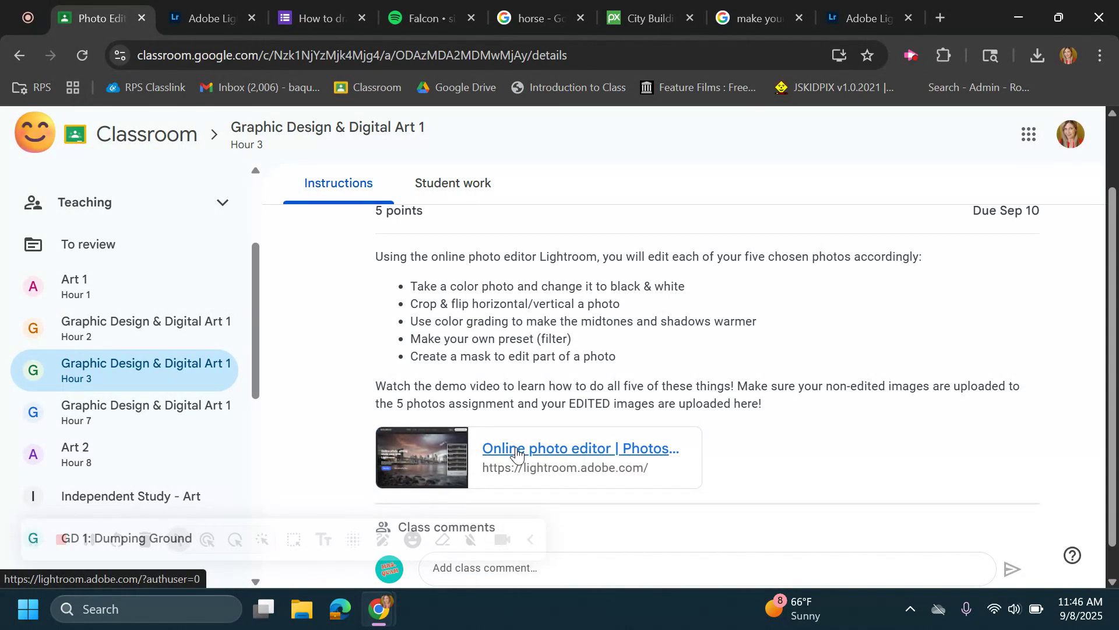
scroll(517, 454, "up", 2)
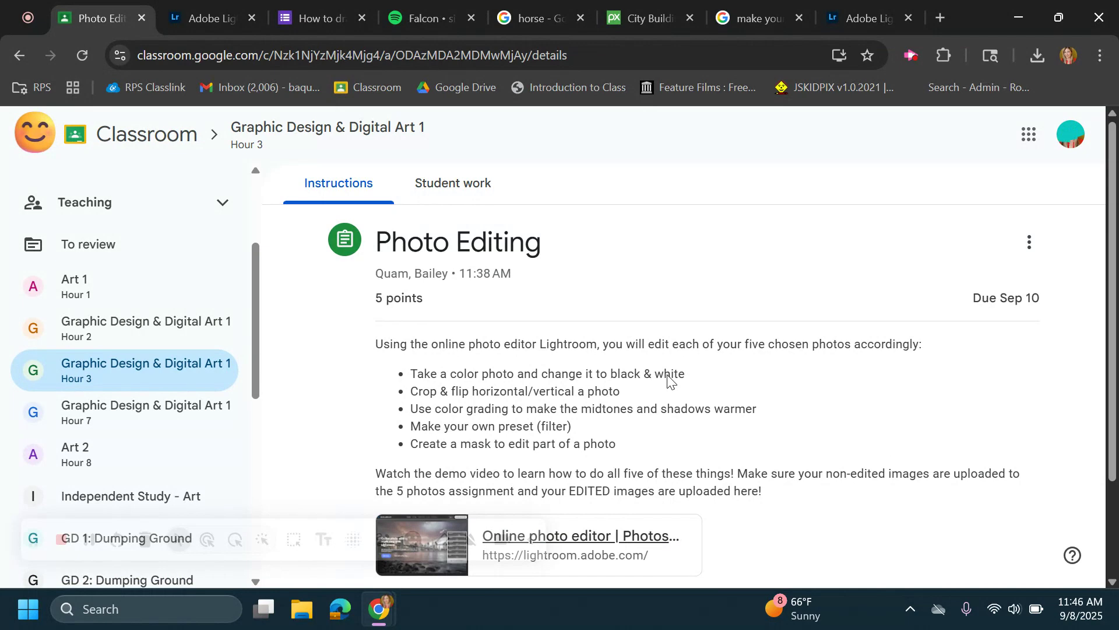
left_click(843, 14)
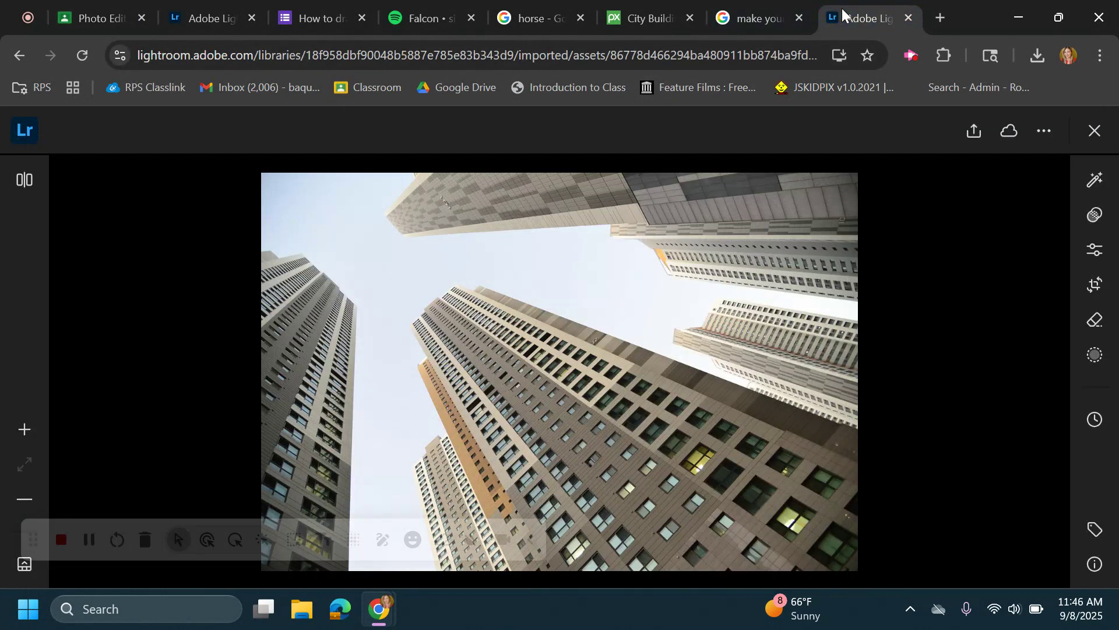
Try the premium Portraits: Black & White presets PB01 through PB08 on the skyscraper photo.
left_click(1096, 216)
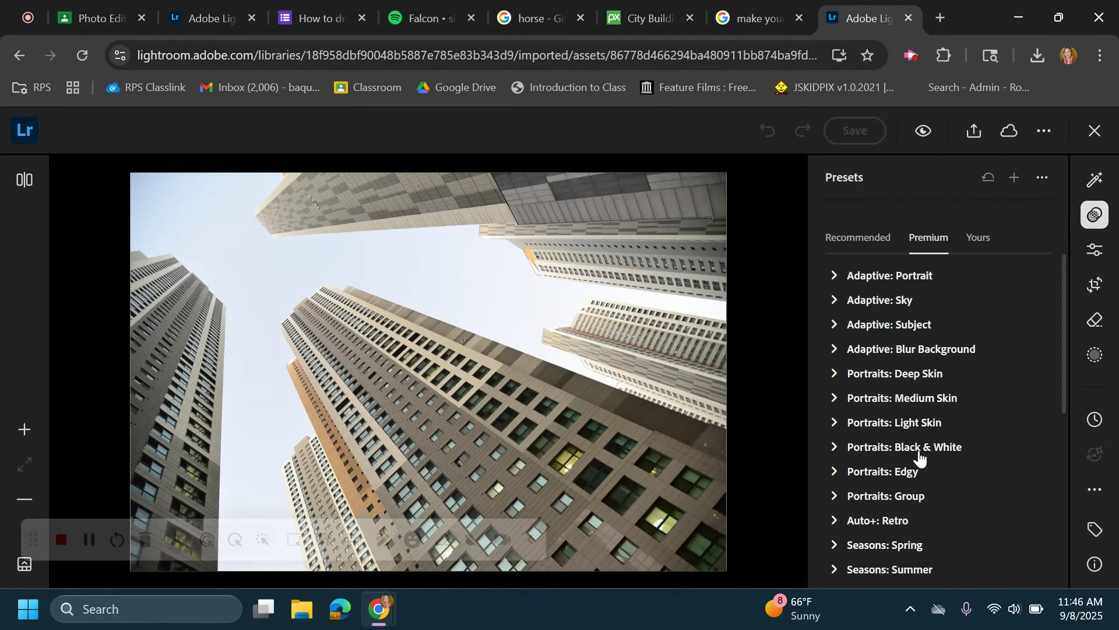
left_click(920, 448)
scroll(904, 447, "down", 2)
left_click(879, 384)
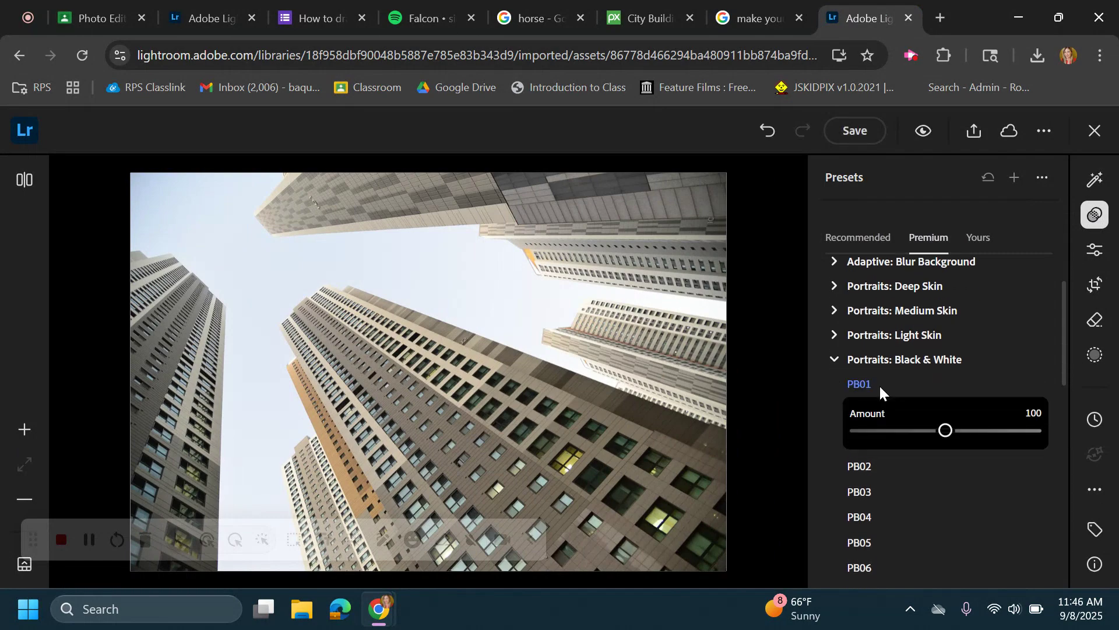
left_click(864, 467)
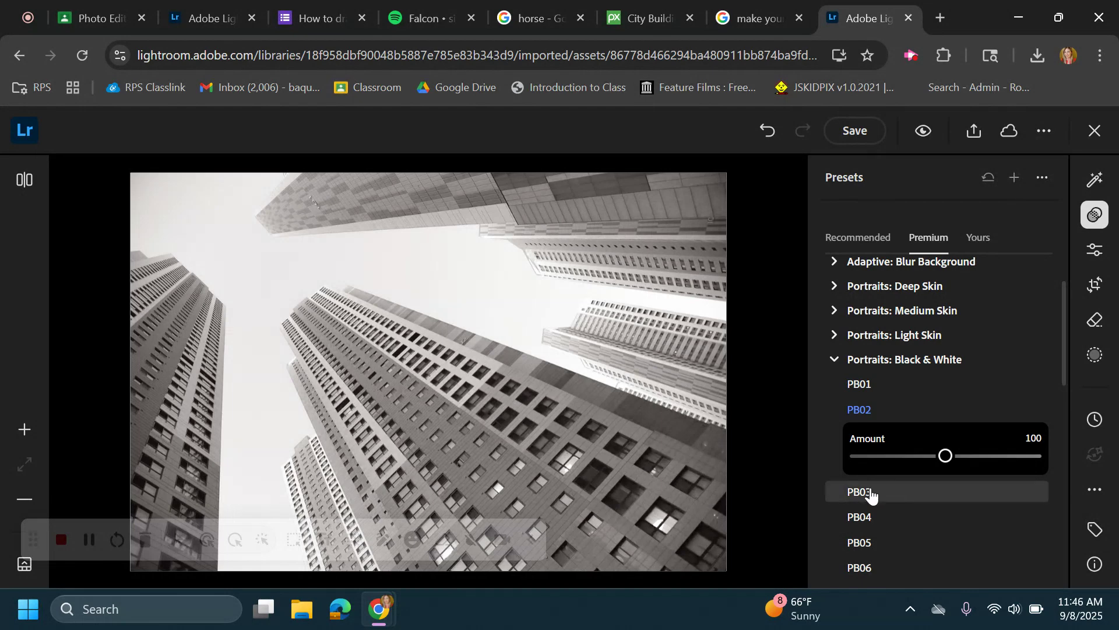
left_click(870, 492)
left_click(867, 525)
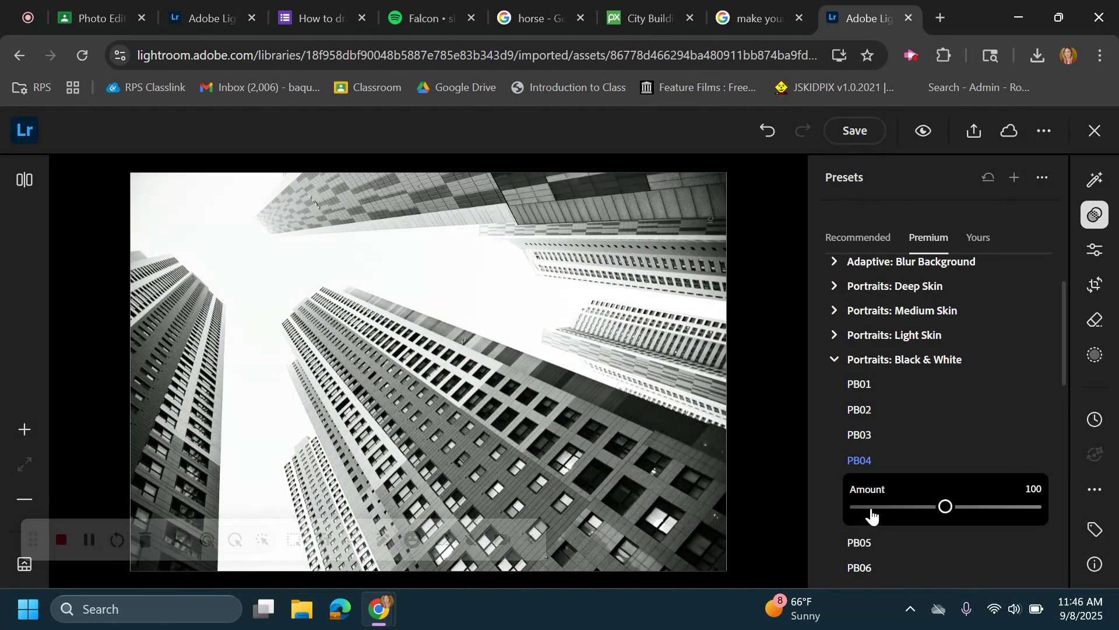
left_click(896, 542)
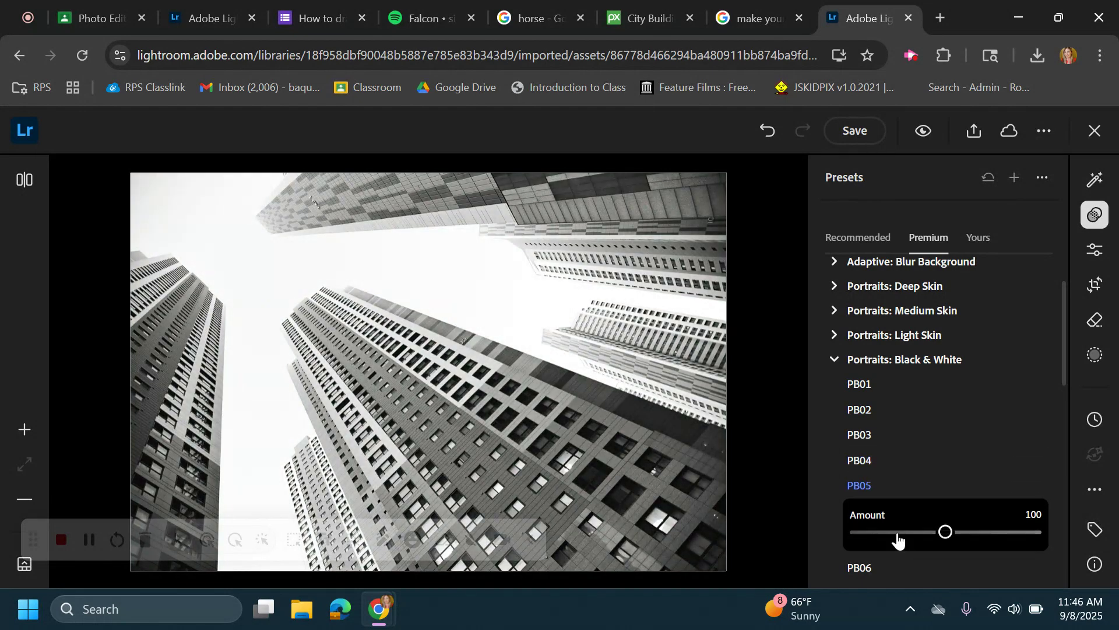
scroll(892, 478, "down", 3)
left_click(858, 394)
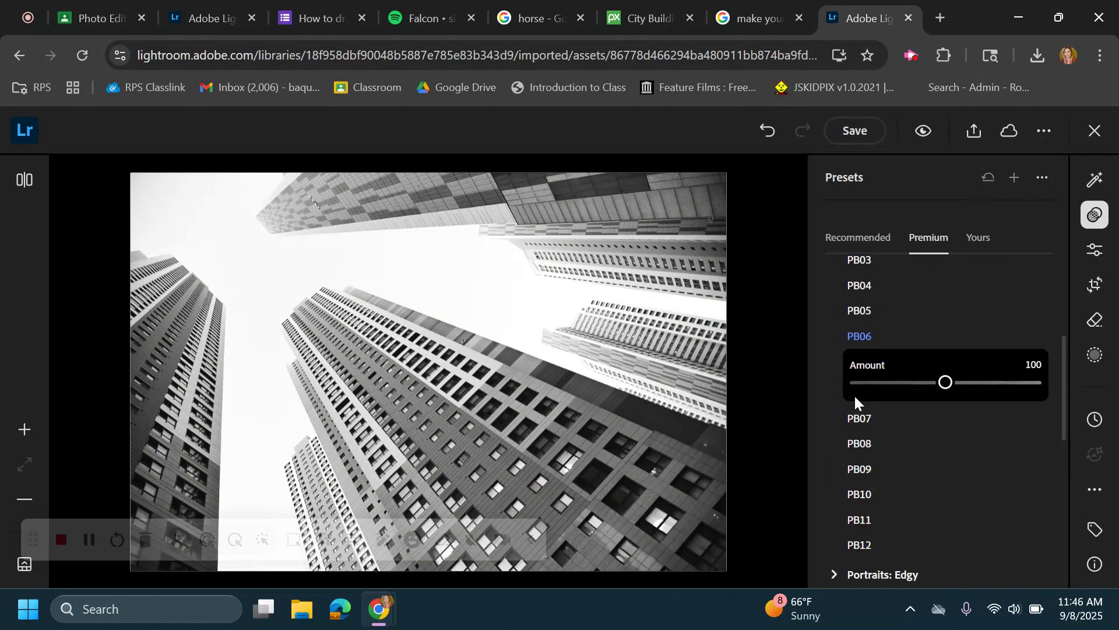
left_click(867, 425)
left_click(868, 439)
Try the premium Style: Black & White presets BW01, BW02 and BW03 on the skyscraper photo.
scroll(891, 460, "down", 3)
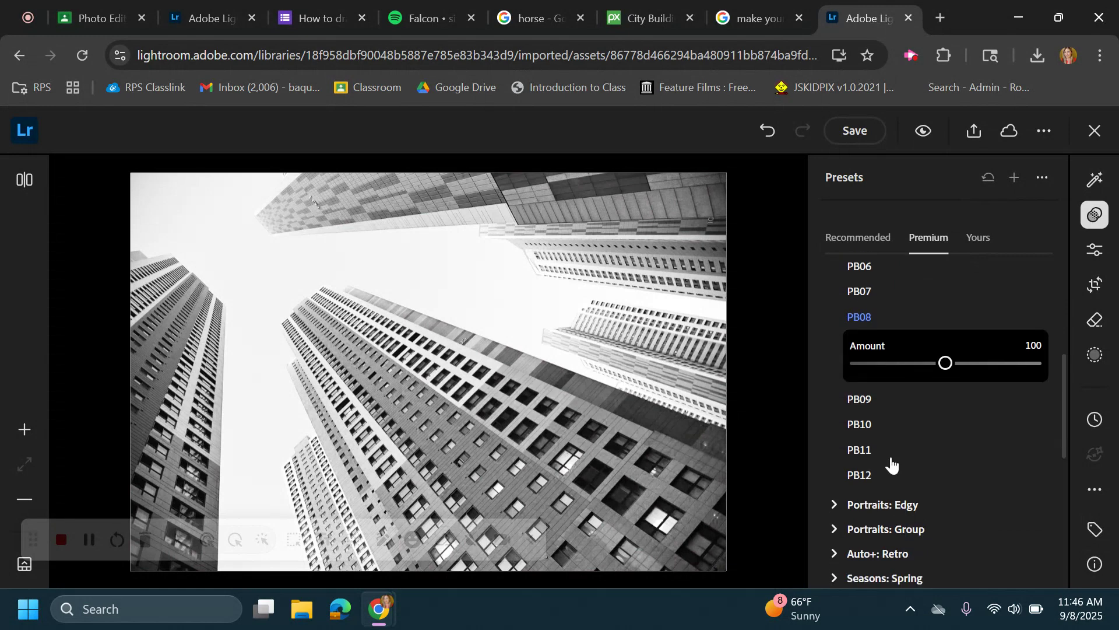
scroll(891, 463, "down", 3)
left_click(892, 399)
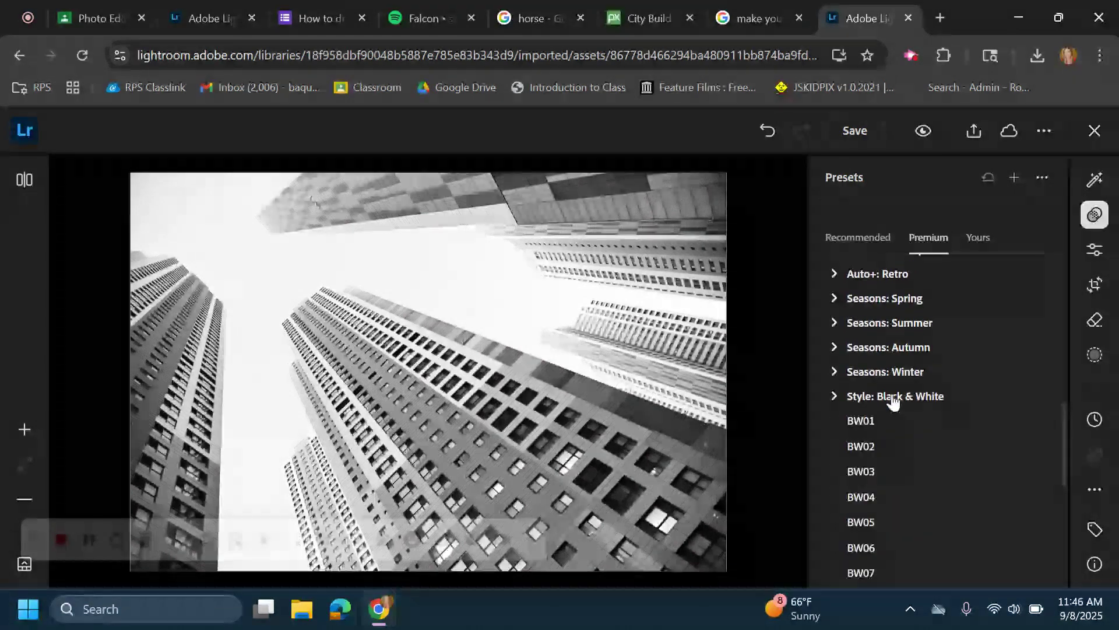
left_click(868, 420)
left_click(867, 447)
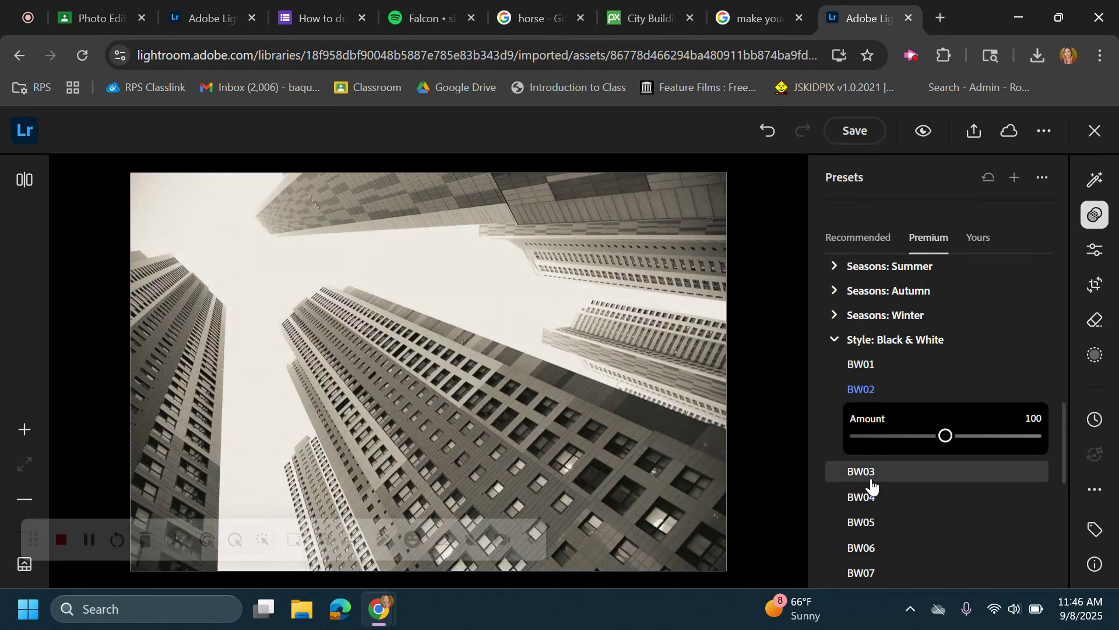
left_click(867, 472)
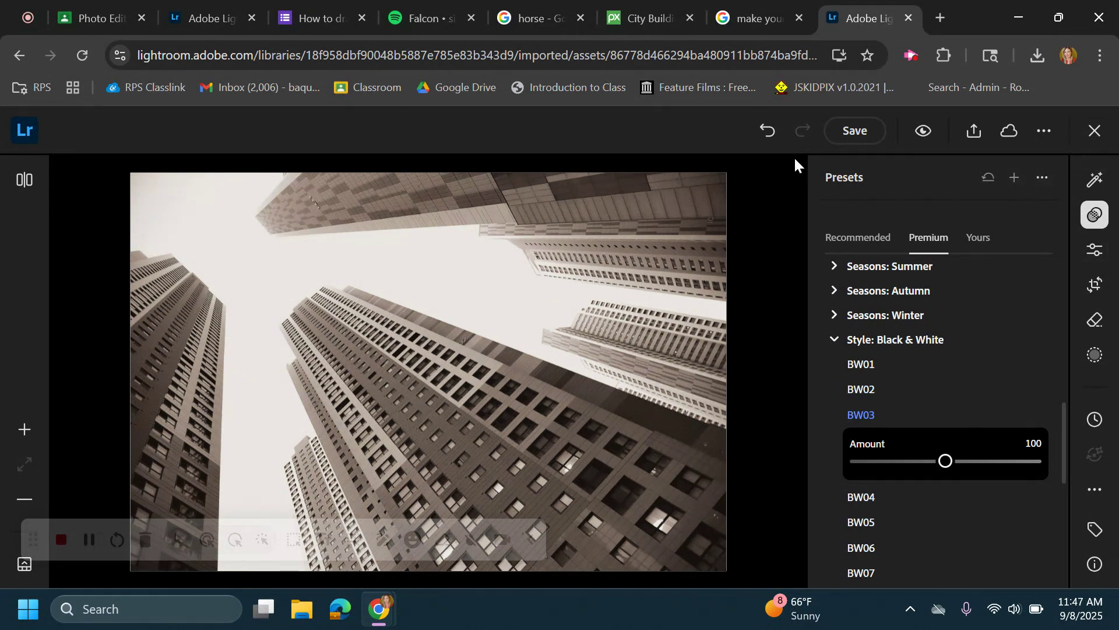
Undo all the presets applied to the skyscraper photo, back to its original colours.
left_click(770, 132)
left_click(770, 133)
left_click(771, 135)
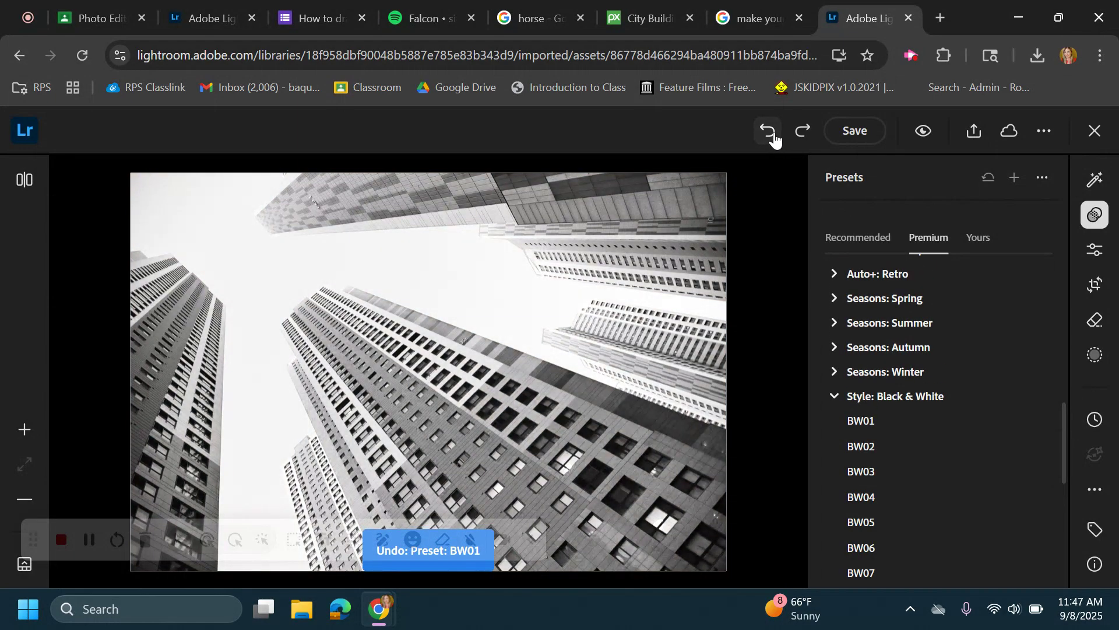
left_click(771, 136)
left_click(770, 135)
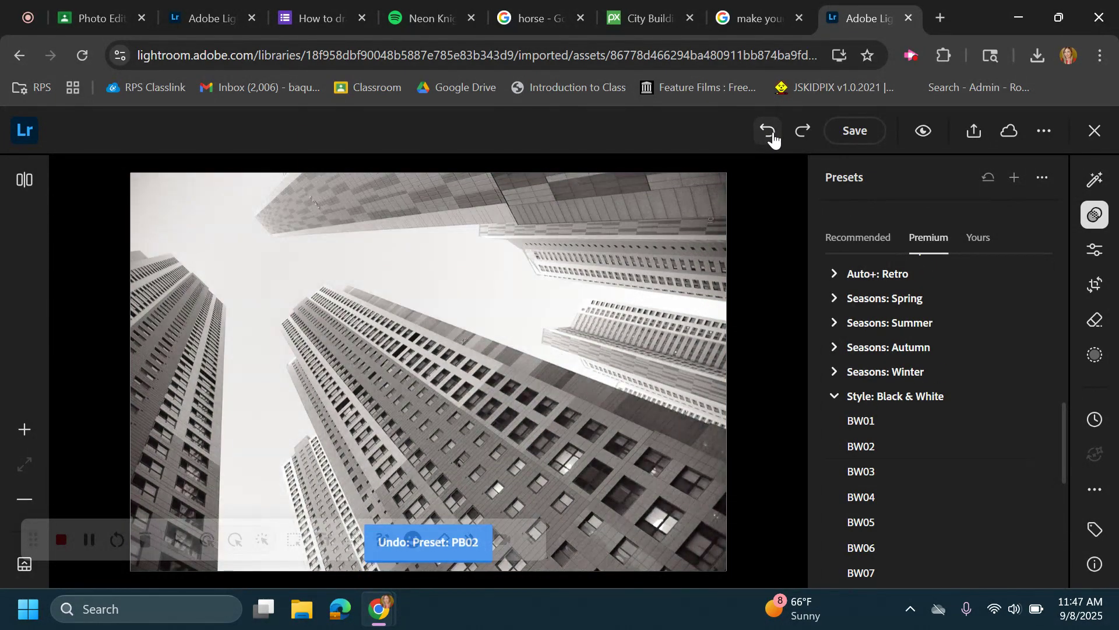
left_click(770, 135)
left_click(771, 135)
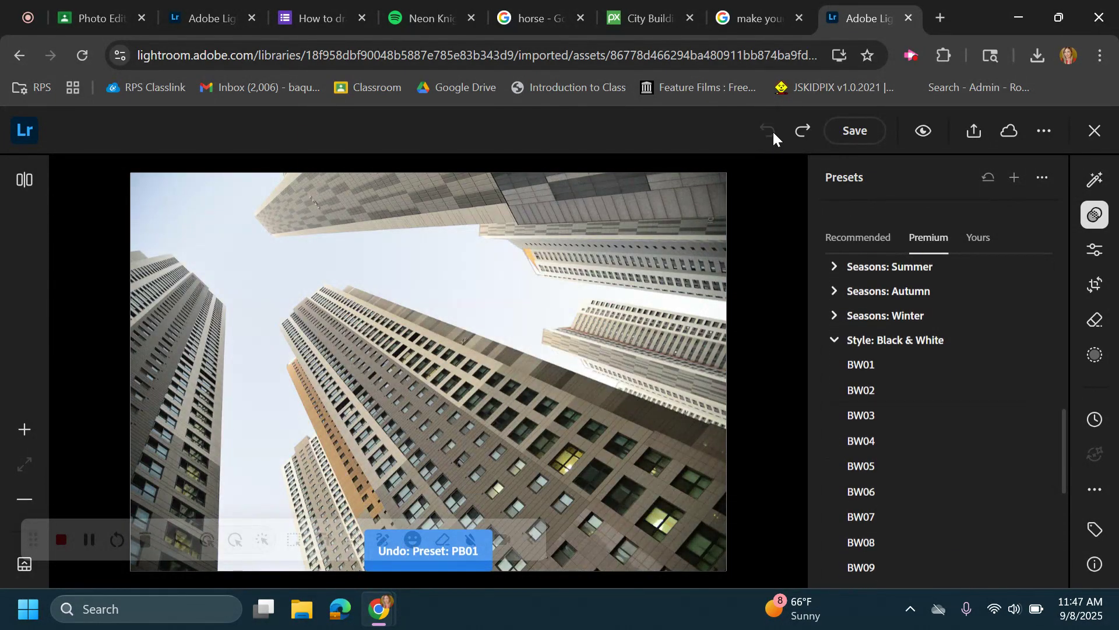
Turn the skyscraper photo black and white by setting its overall colour Saturation to -100.
left_click(1095, 249)
scroll(1001, 404, "down", 7)
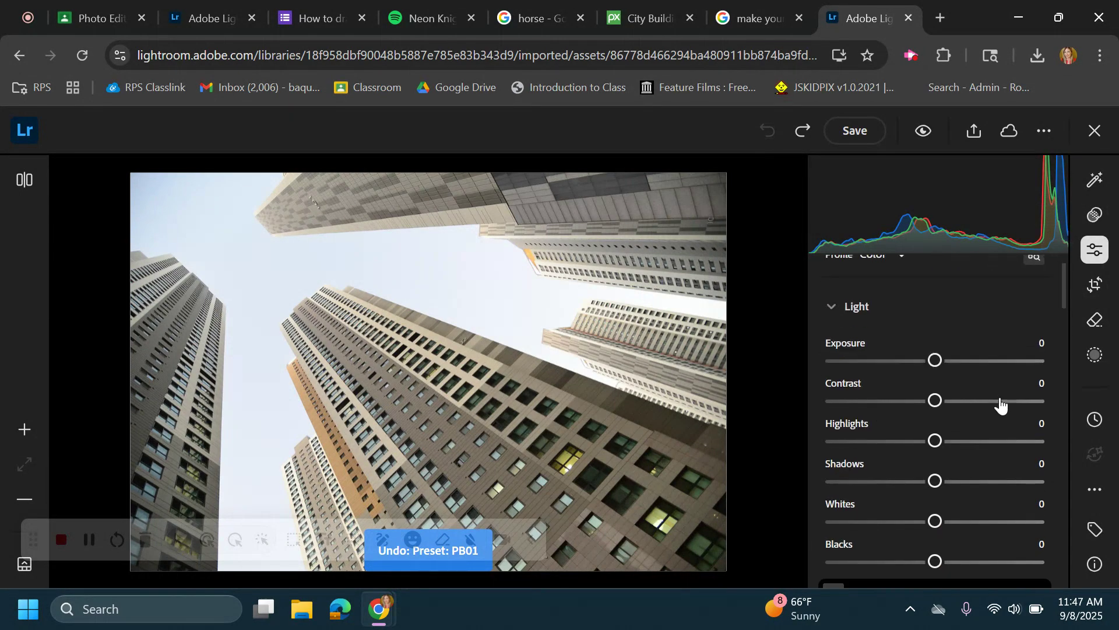
scroll(1000, 397, "down", 2)
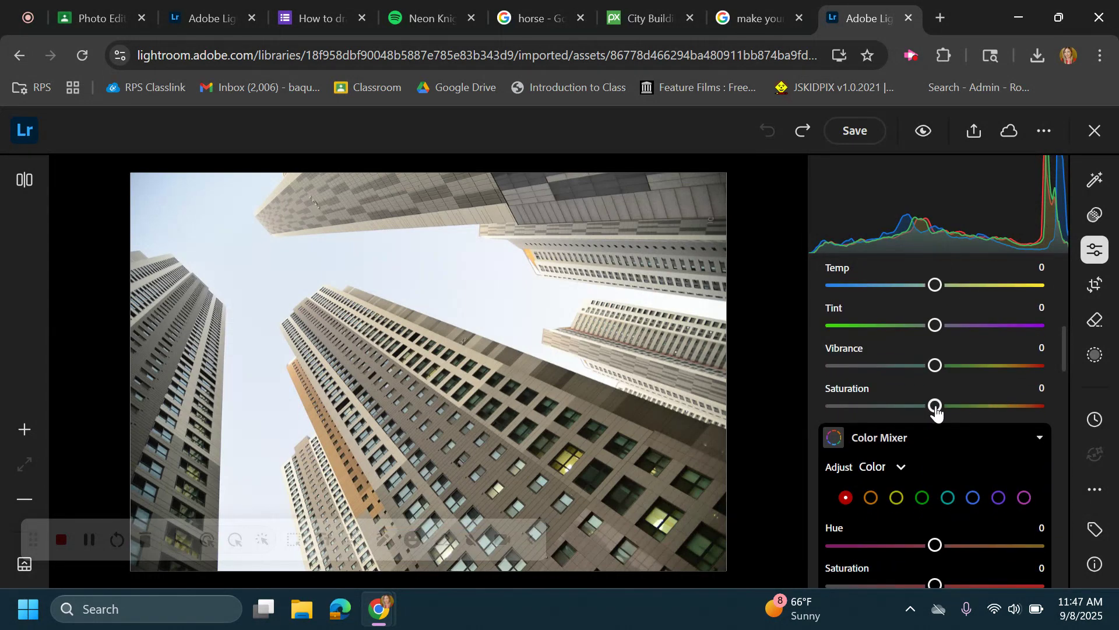
left_click_drag(935, 406, 783, 397)
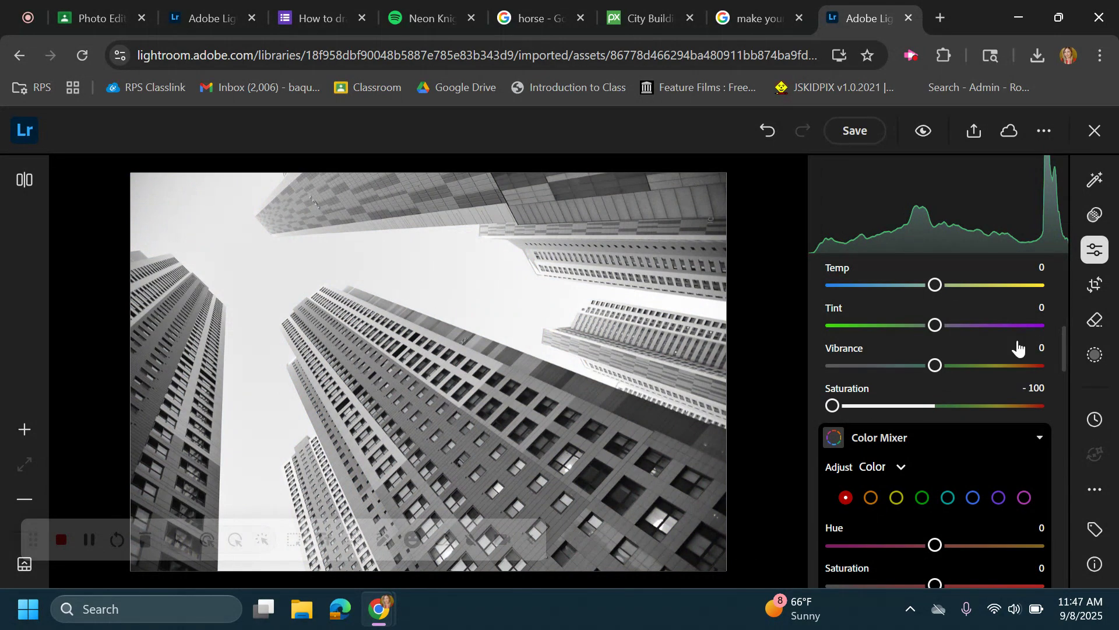
Strengthen the skyscraper photo's tones by setting Shadows to +2, Whites to +92 and Blacks to -100.
scroll(1014, 344, "up", 8)
scroll(950, 425, "down", 2)
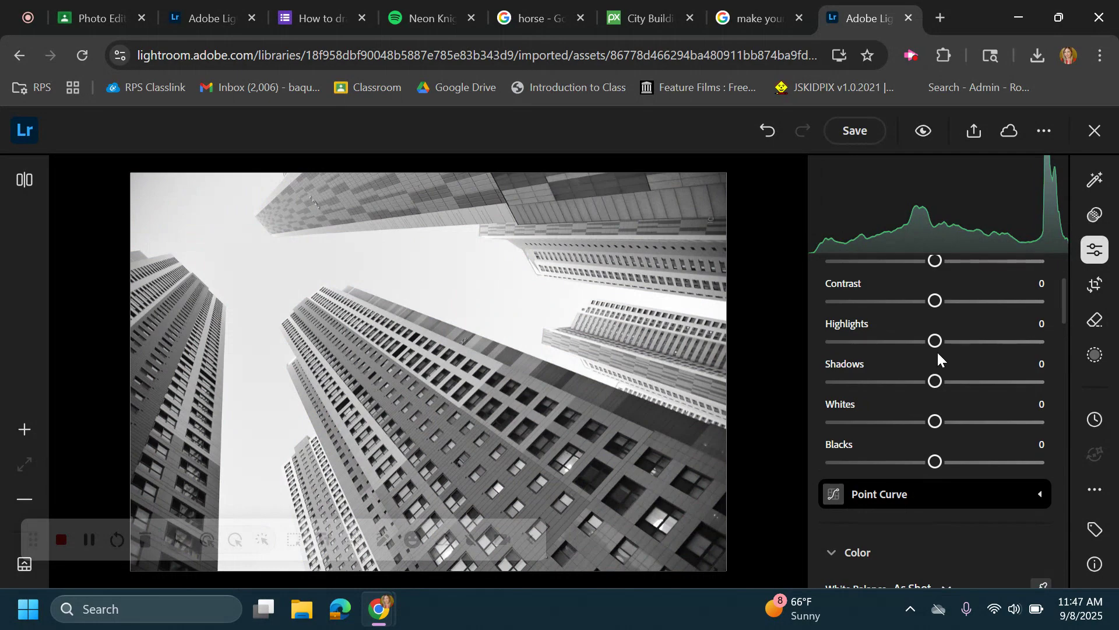
mouse_move(935, 381)
left_mouse_down()
mouse_move(872, 380)
mouse_move(937, 380)
left_mouse_up()
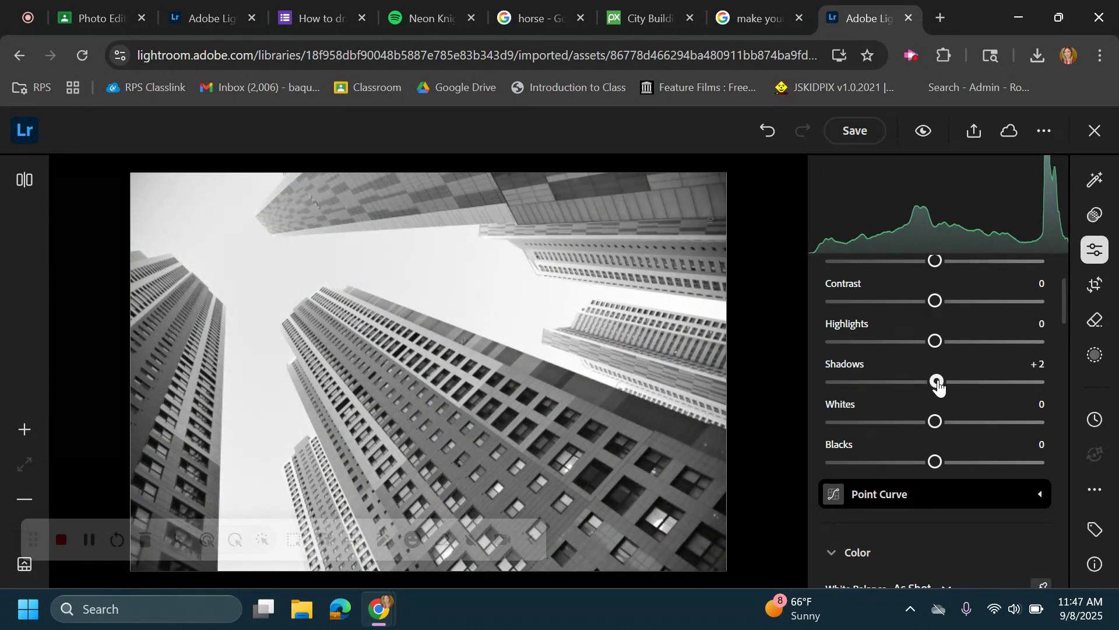
left_click(934, 421)
left_click_drag(933, 421, 1027, 424)
left_click_drag(933, 461, 832, 460)
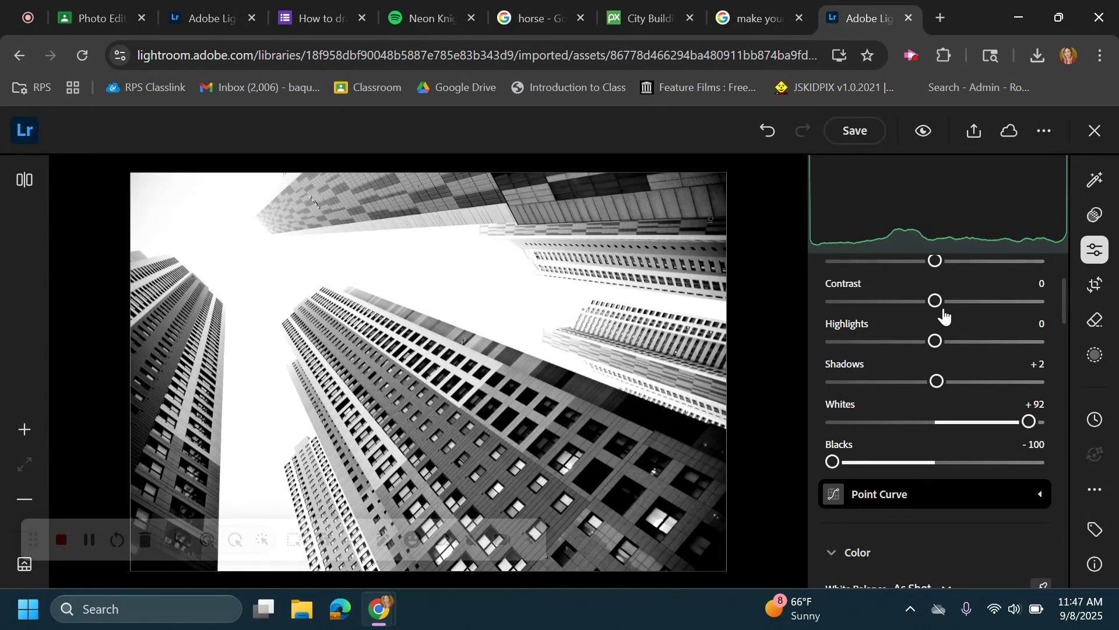
Set the skyscraper photo's Exposure to +0.30.
scroll(945, 315, "up", 1)
mouse_move(940, 357)
left_mouse_down()
mouse_move(907, 355)
mouse_move(950, 359)
left_mouse_up()
left_click_drag(945, 353, 941, 350)
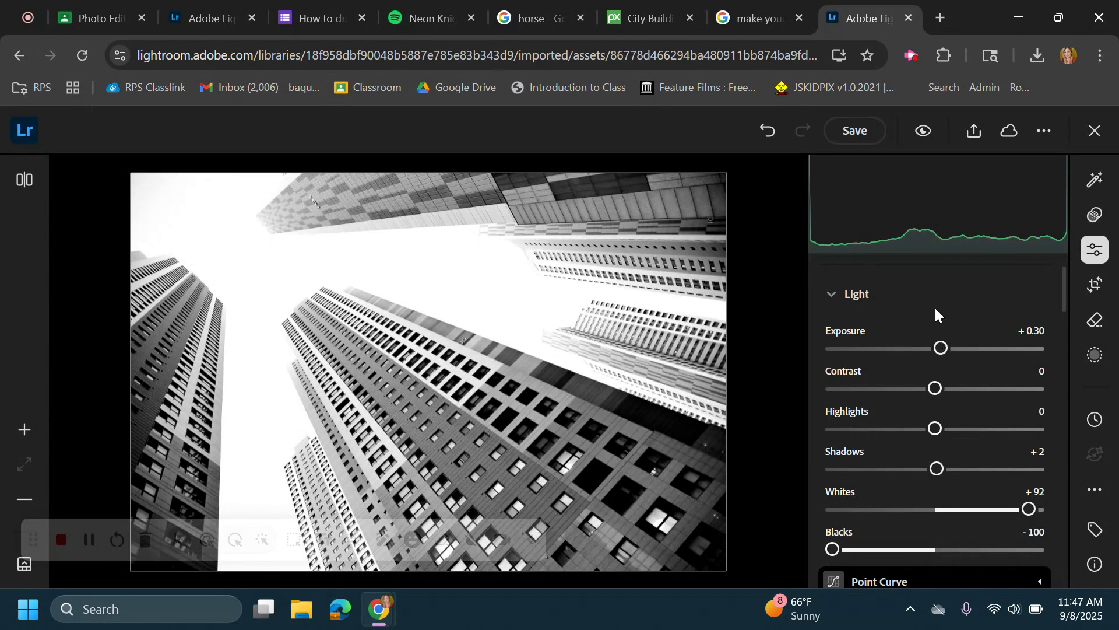
Download the edited skyscraper photo as a full-size JPG, and save its edits before returning to the library.
left_click(974, 135)
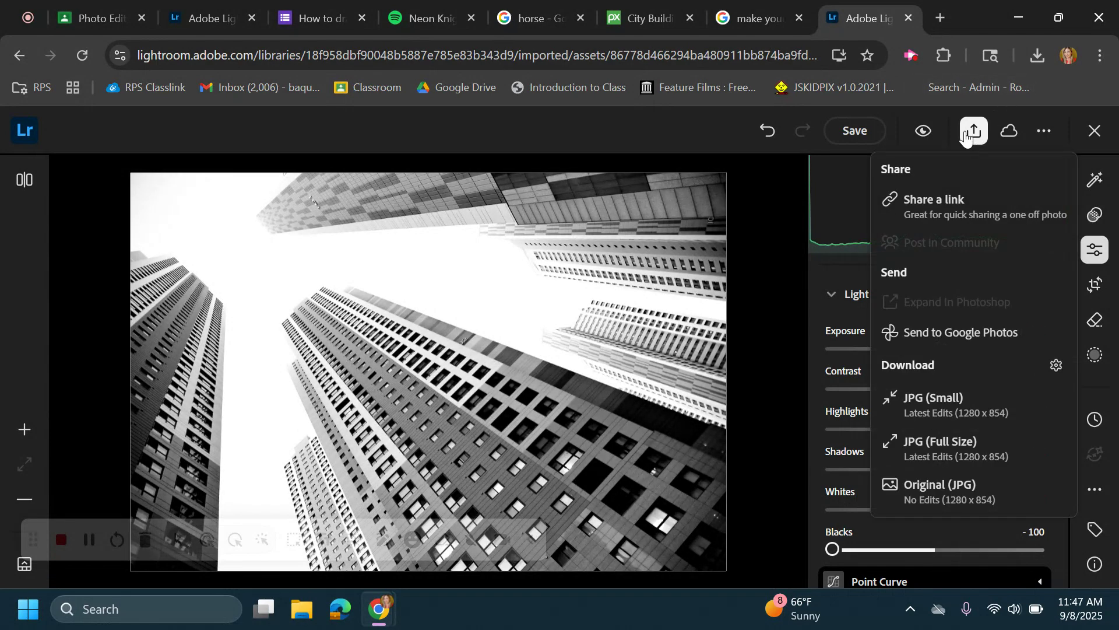
left_click(927, 449)
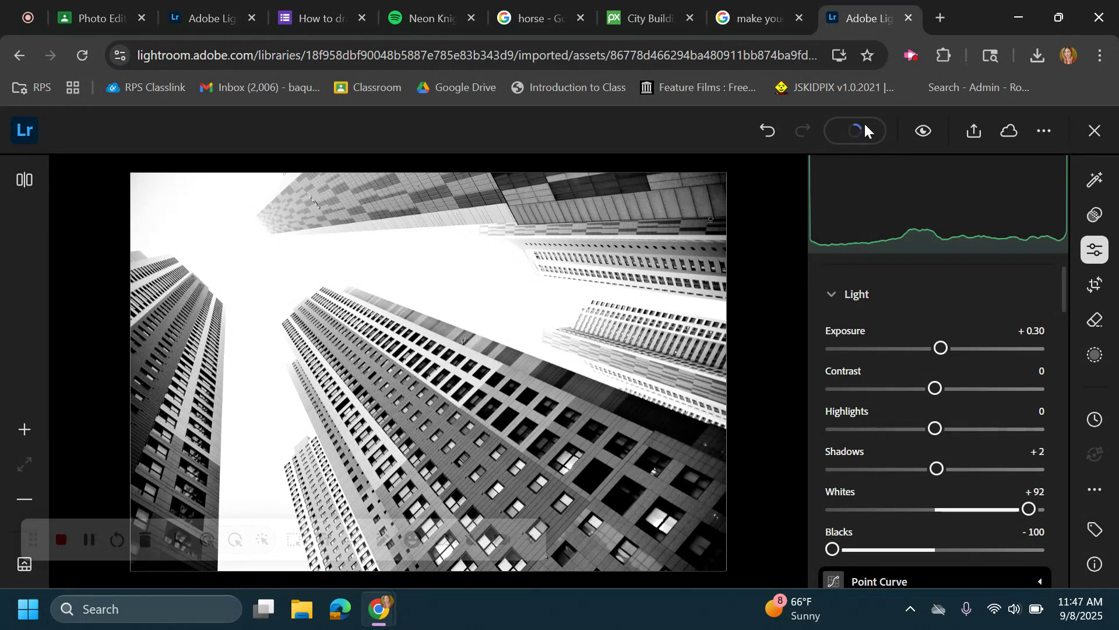
left_click(1099, 138)
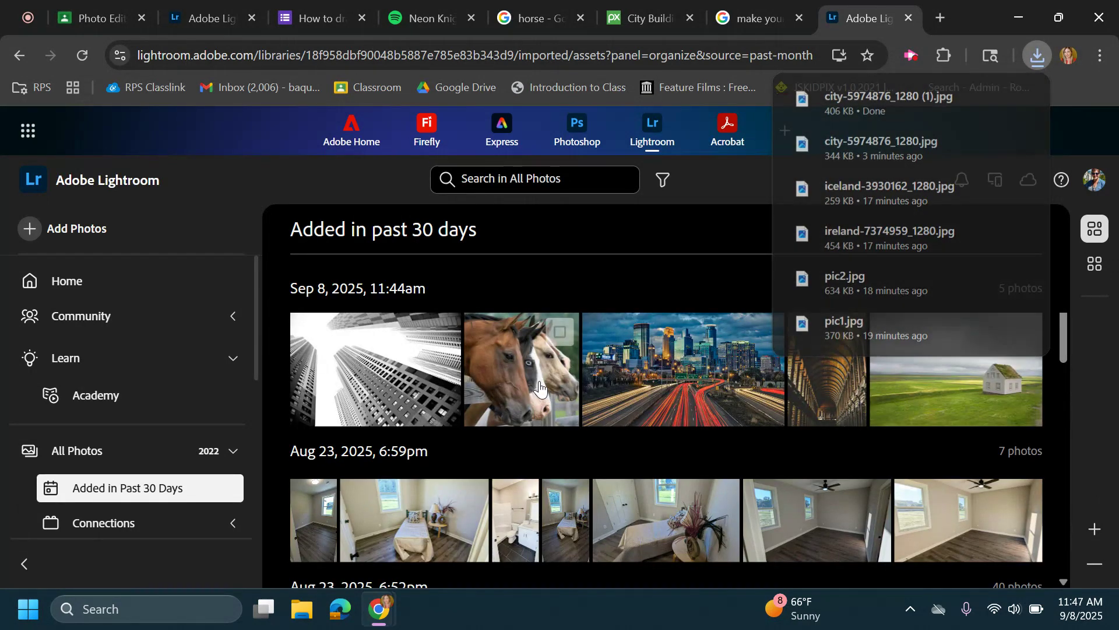
Open the horse photo for editing, checking the next required edit in the Photo Editing assignment before returning to the photo.
left_click(539, 387)
left_click(98, 3)
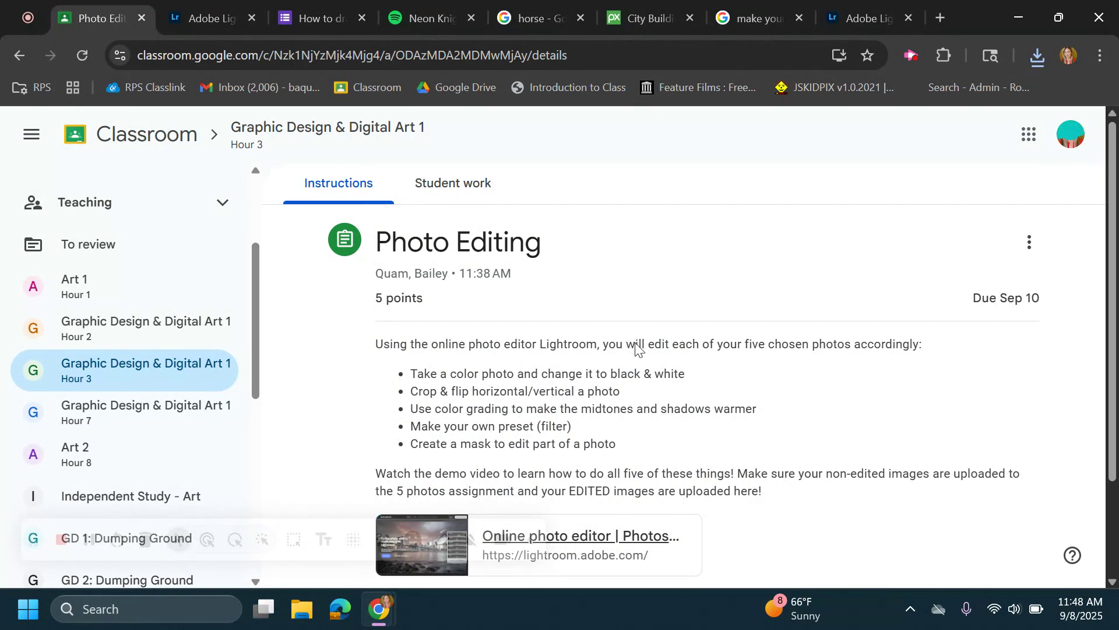
left_click(861, 9)
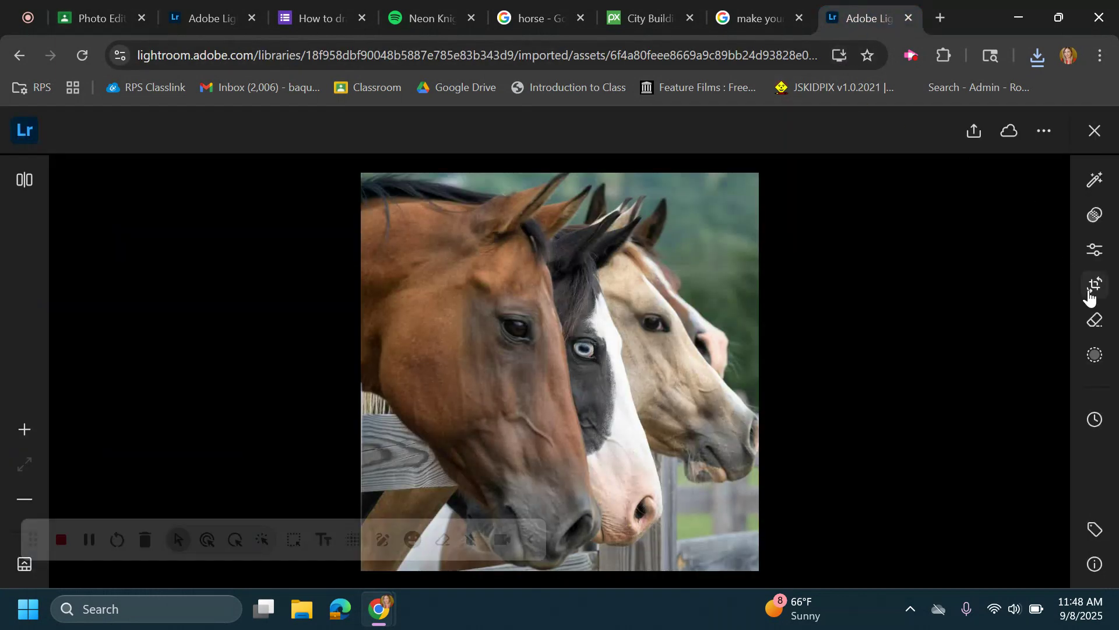
Crop the horse photo to a wide strip by trimming its upper and lower edges, keeping the eyes of the front horses in frame.
left_click(1095, 289)
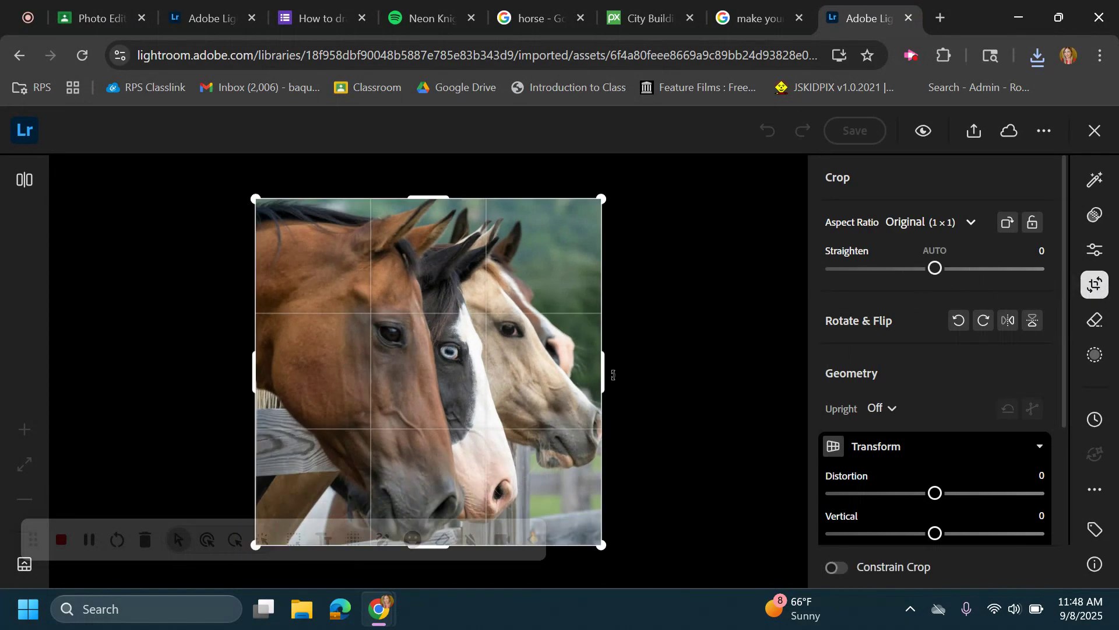
mouse_move(608, 369)
left_mouse_down()
mouse_move(581, 371)
mouse_move(605, 374)
left_mouse_up()
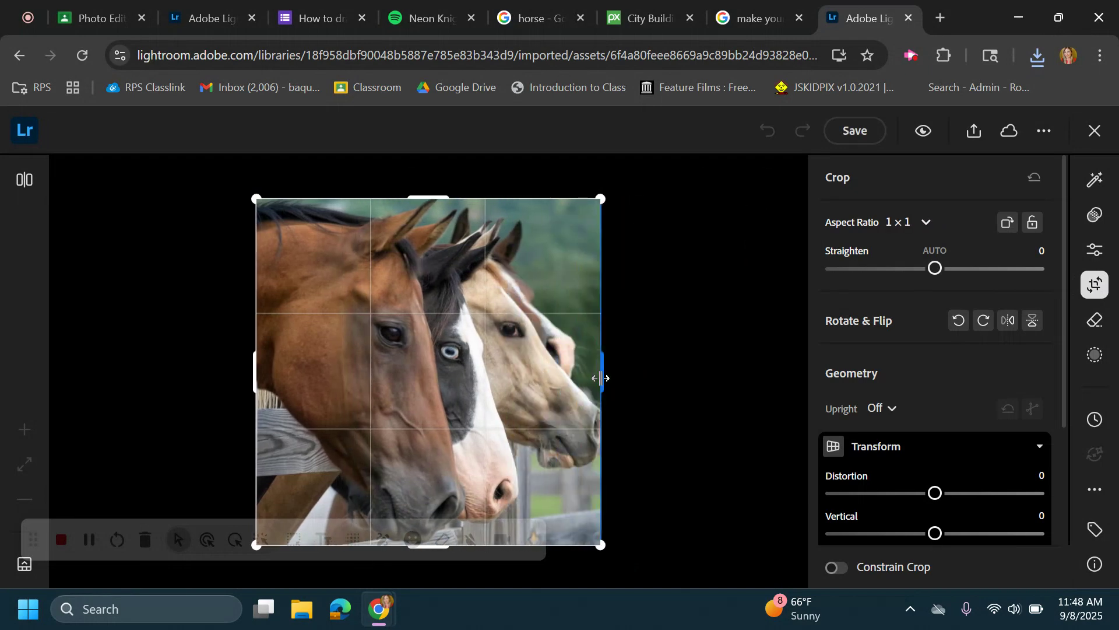
left_click_drag(428, 198, 428, 218)
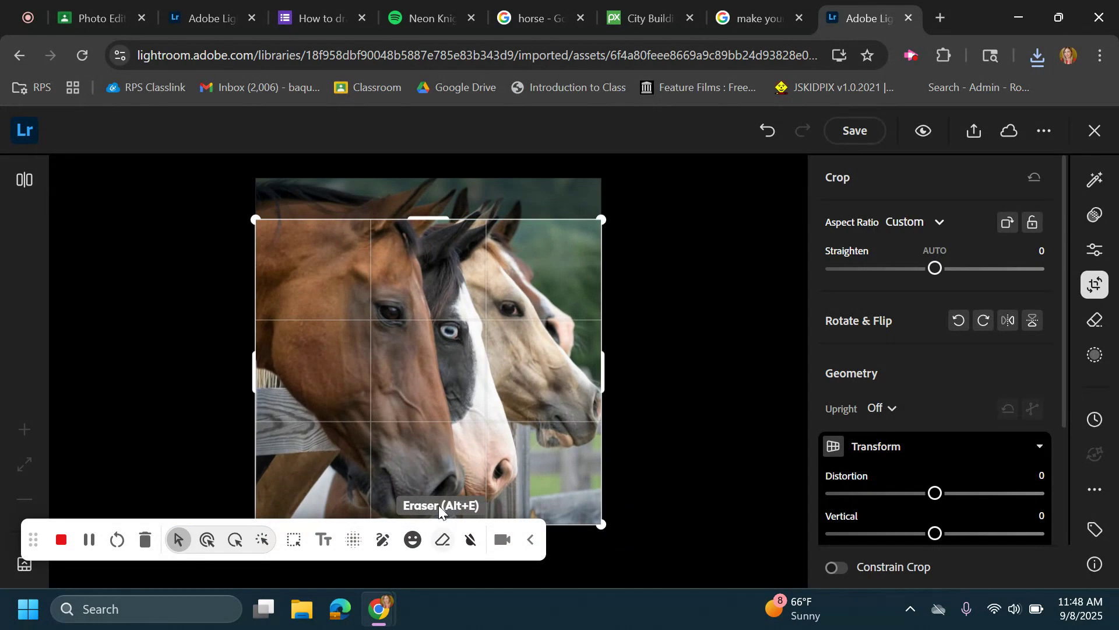
left_click_drag(602, 524, 602, 469)
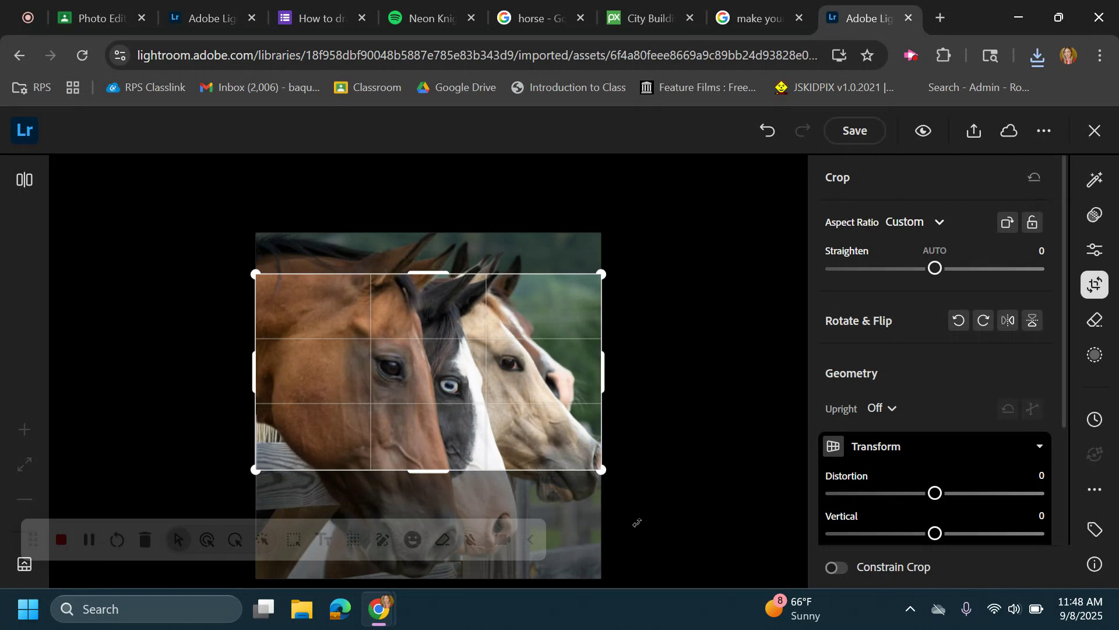
key("Return")
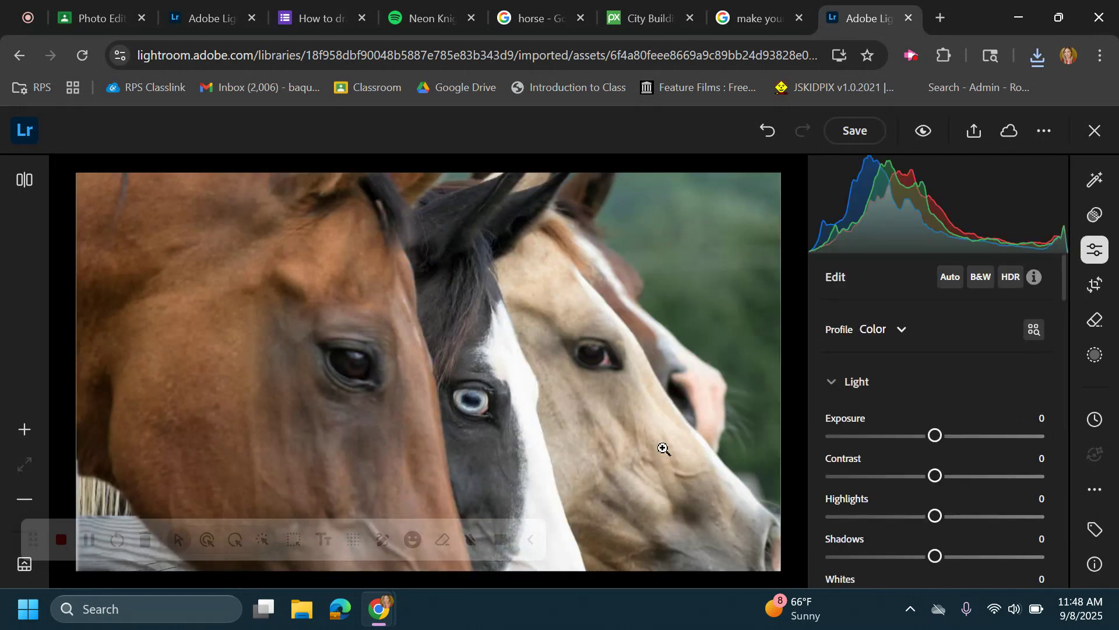
Flip the cropped horse photo horizontally, trying out the vertical flip along the way.
left_click(1096, 286)
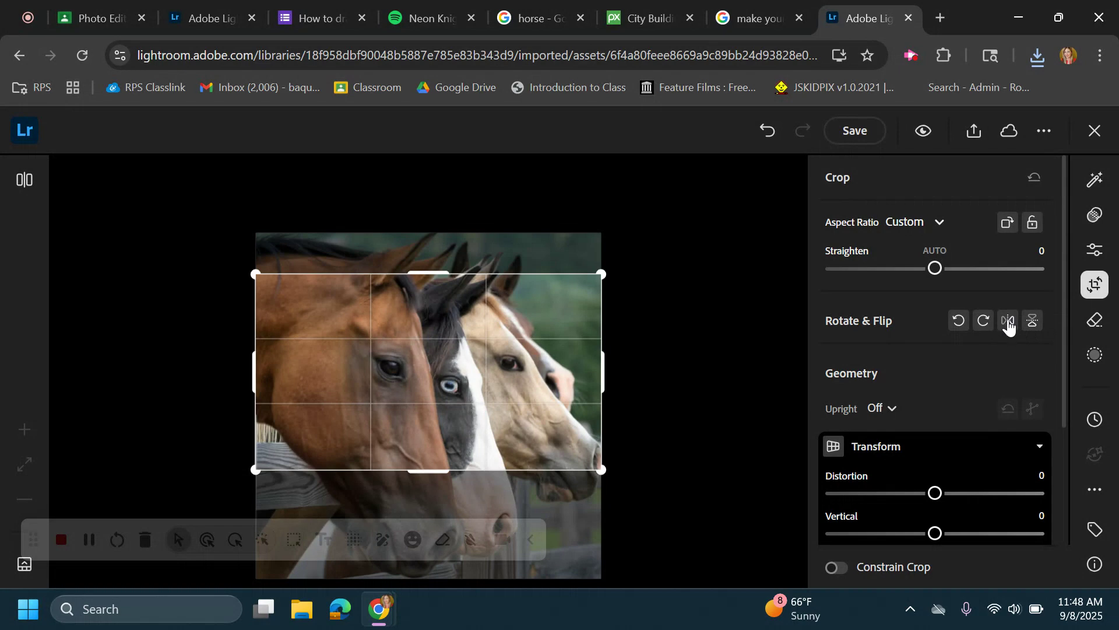
left_click(1008, 321)
left_click(1008, 322)
left_click(1008, 321)
left_click(1010, 327)
left_click(1030, 327)
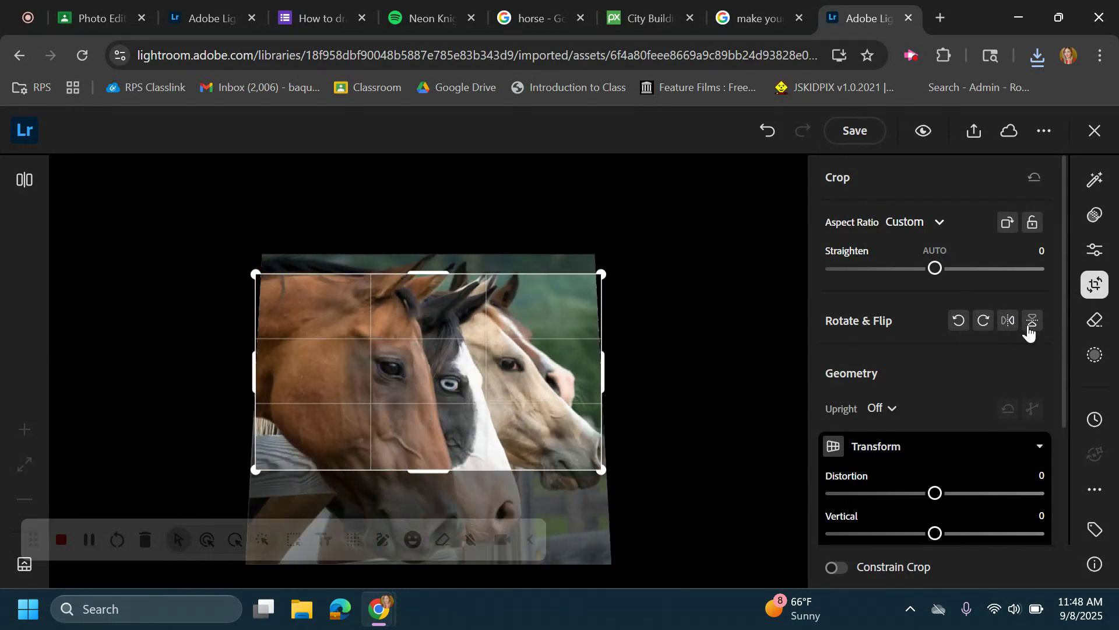
left_click(1030, 328)
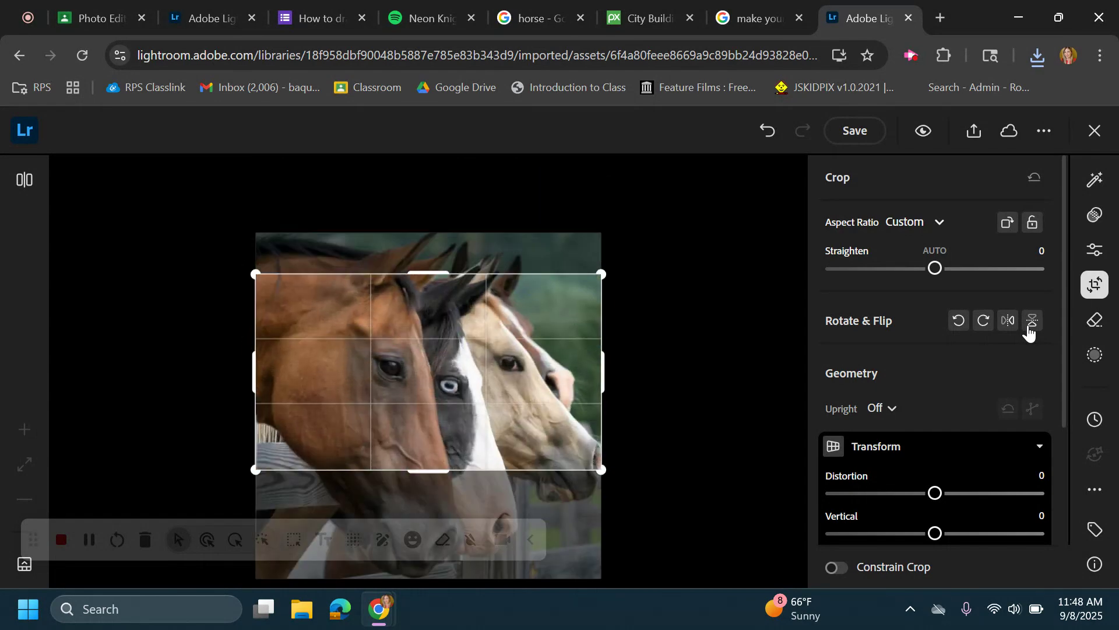
left_click(1030, 325)
left_click(1029, 325)
left_click(1009, 323)
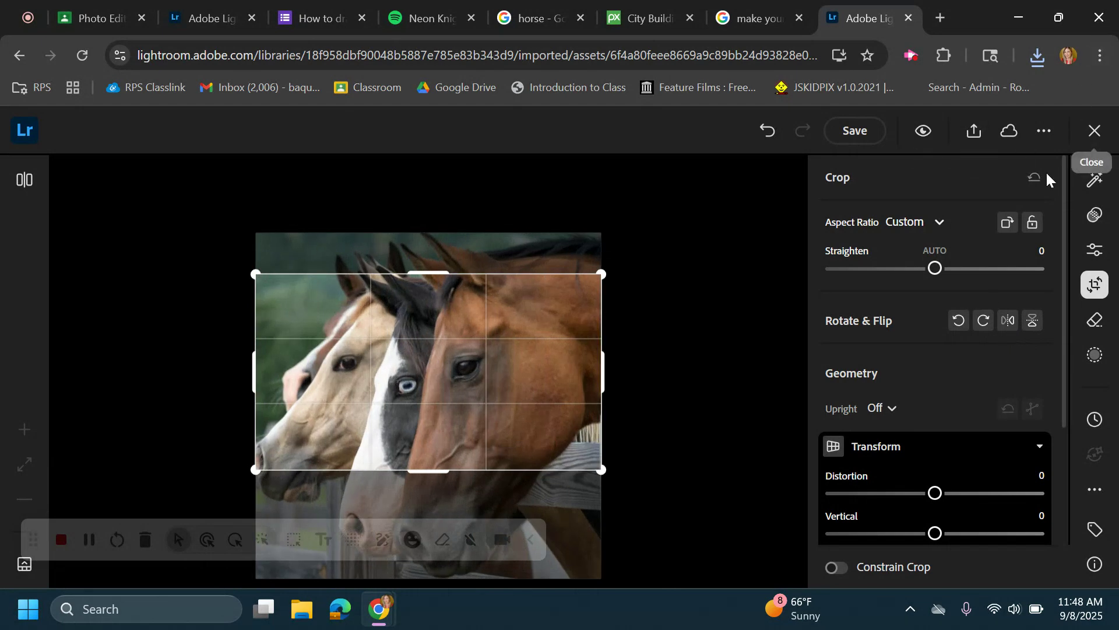
Download the cropped and flipped horse photo as a full-size JPG, and return to the library.
left_click(977, 133)
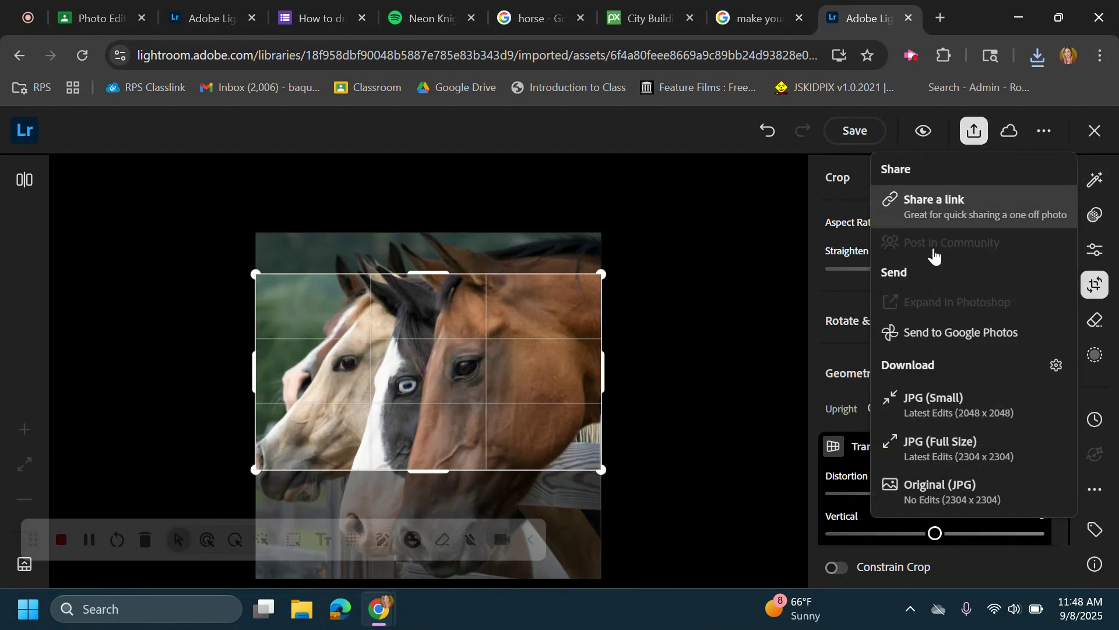
left_click(942, 443)
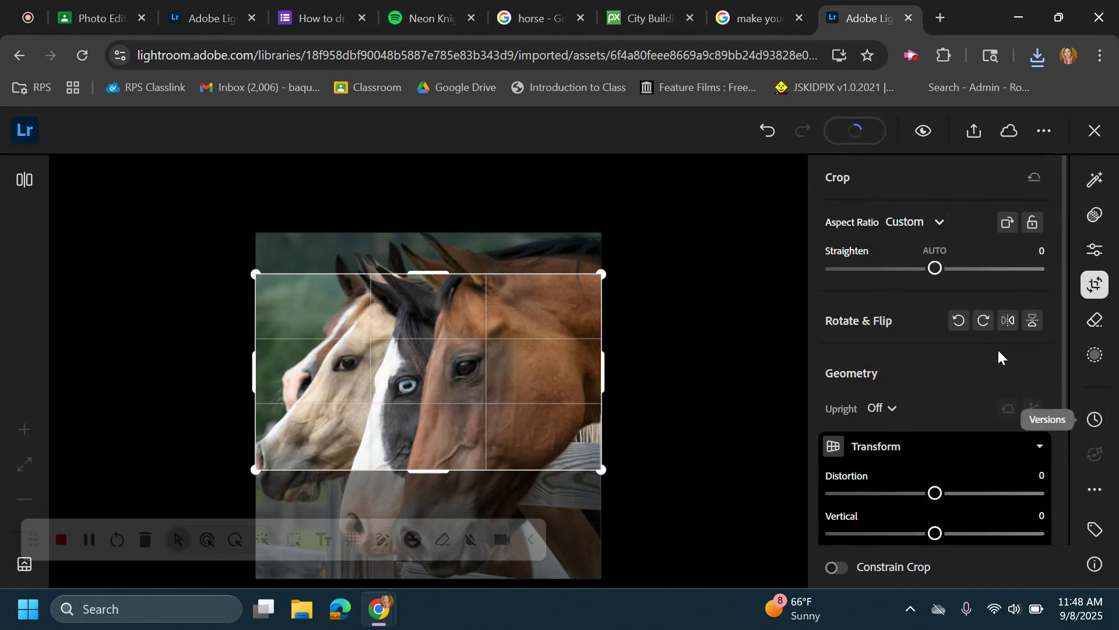
left_click(1094, 131)
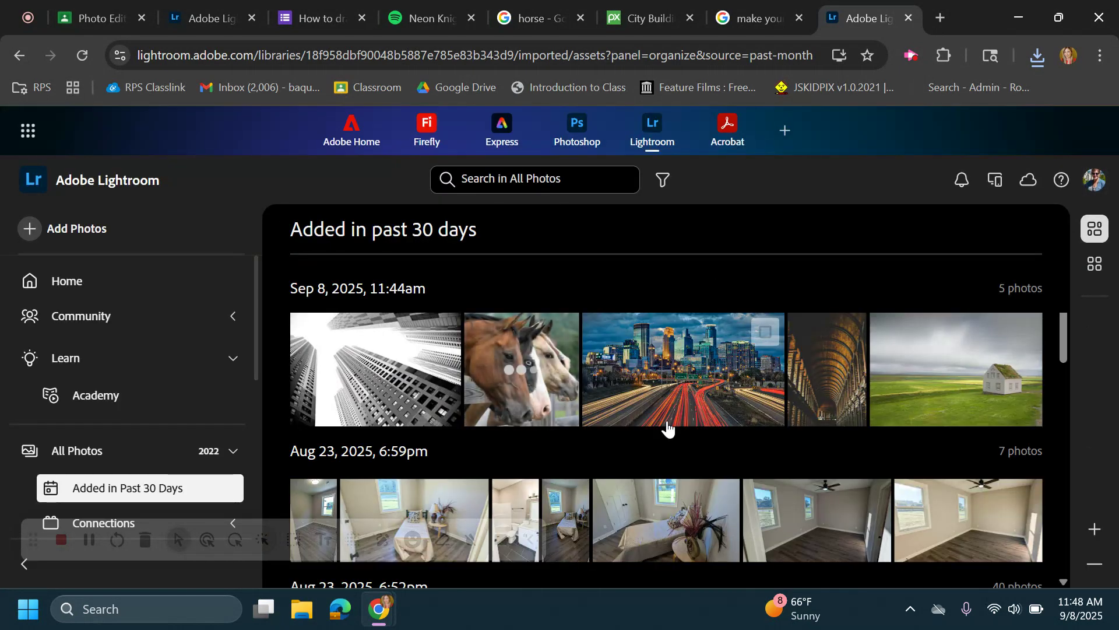
Open the city skyline photo with the light trails, and check the next required edit in the Photo Editing assignment.
left_click(681, 378)
left_click(82, 13)
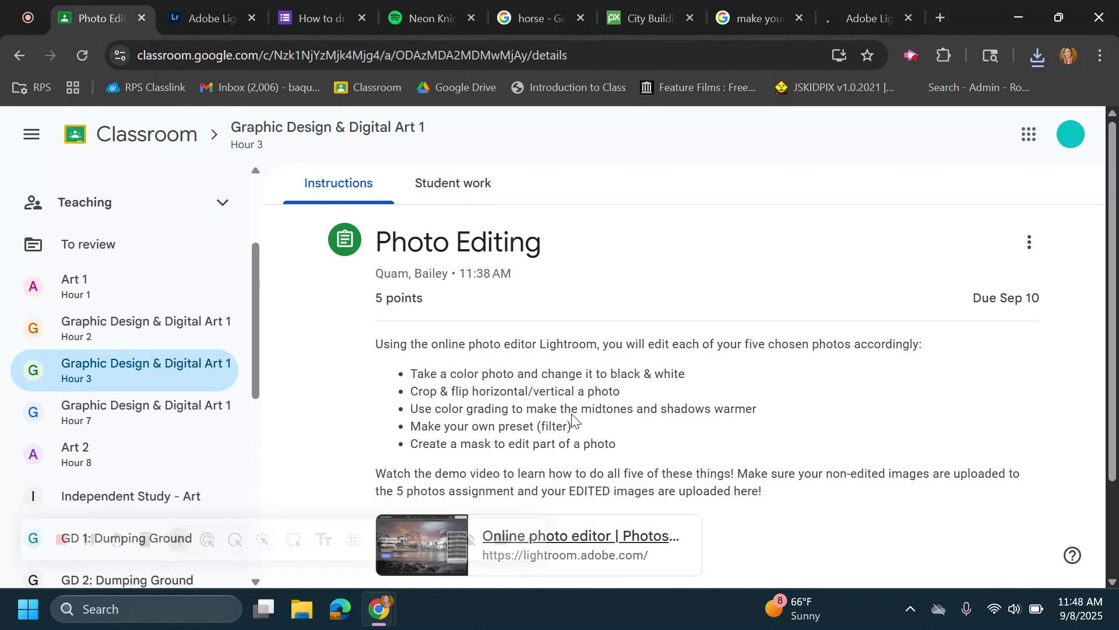
left_click(863, 18)
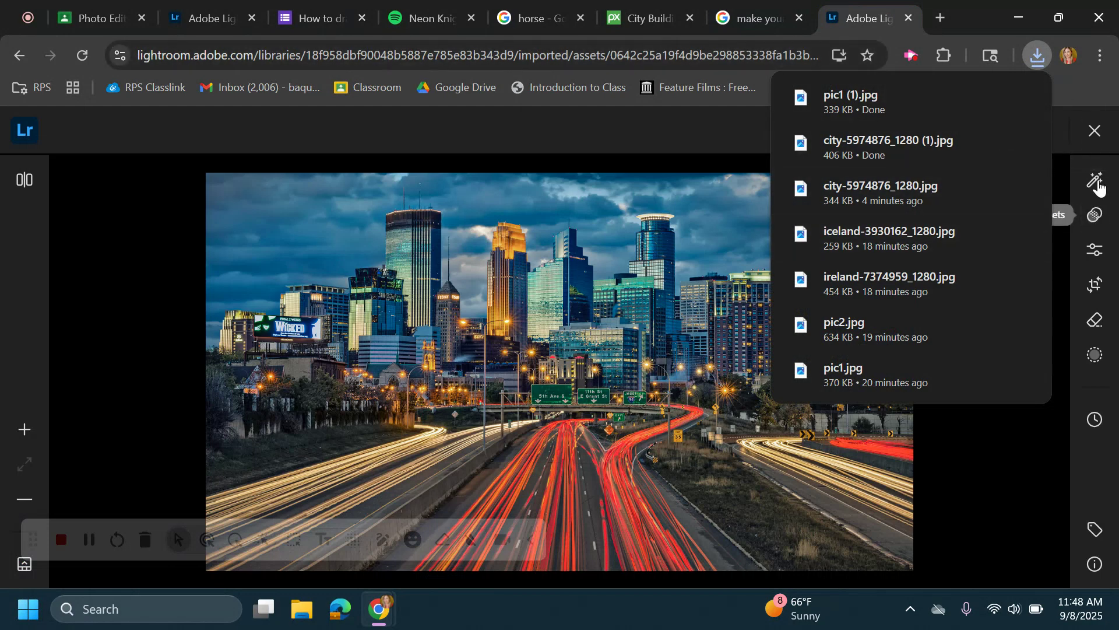
Bring up the Color Grading controls for the city photo, and recheck the color grading requirement in the Photo Editing assignment.
left_click(1094, 250)
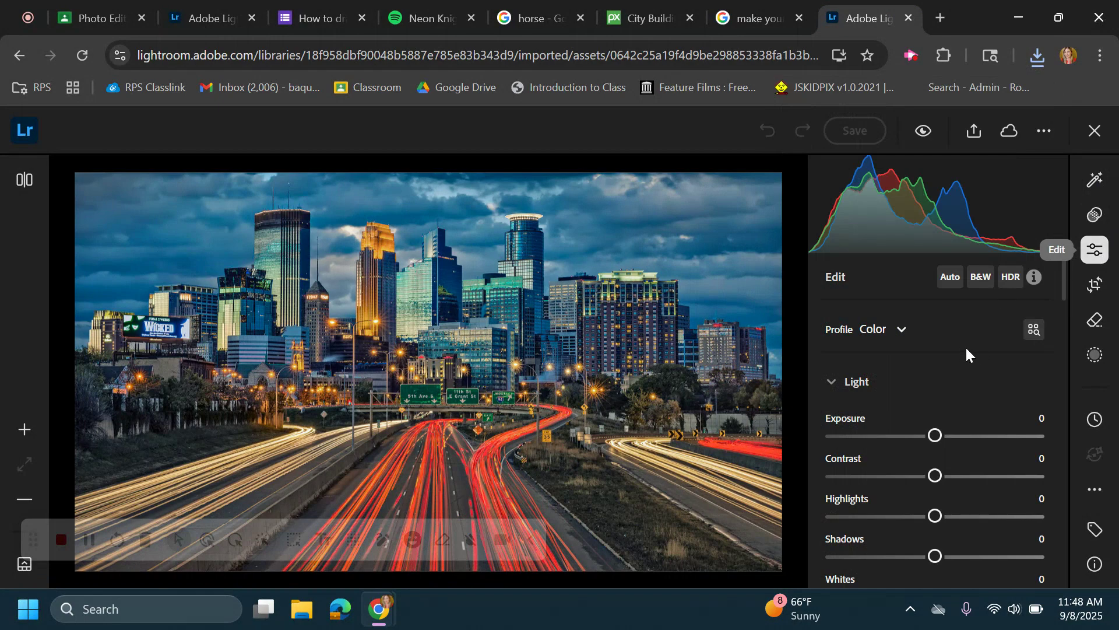
scroll(968, 349, "down", 8)
scroll(965, 344, "down", 4)
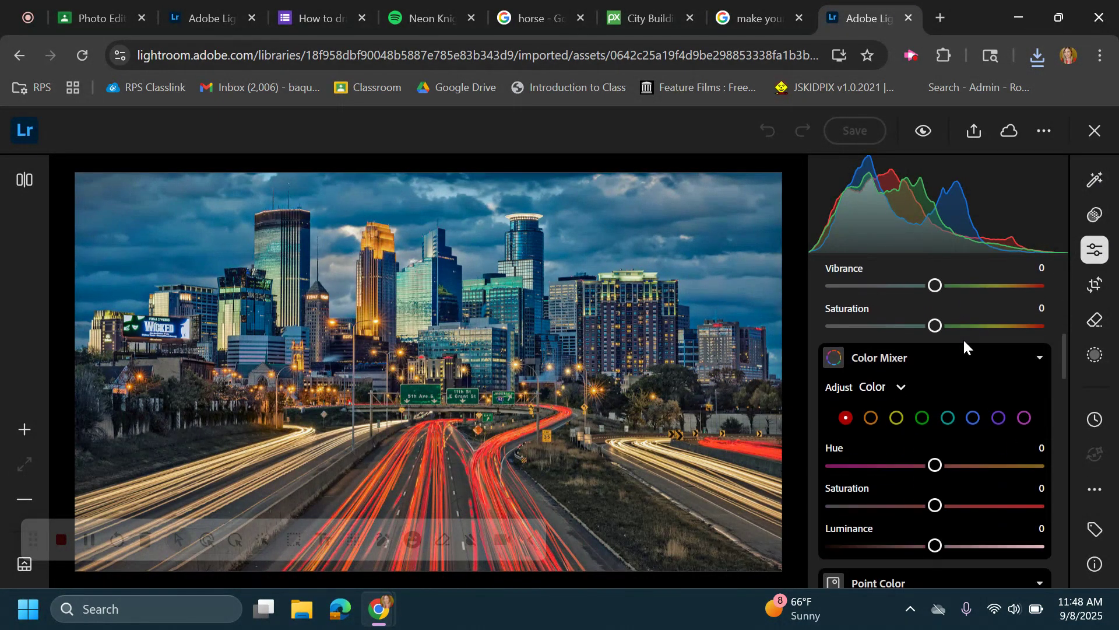
scroll(966, 343, "down", 3)
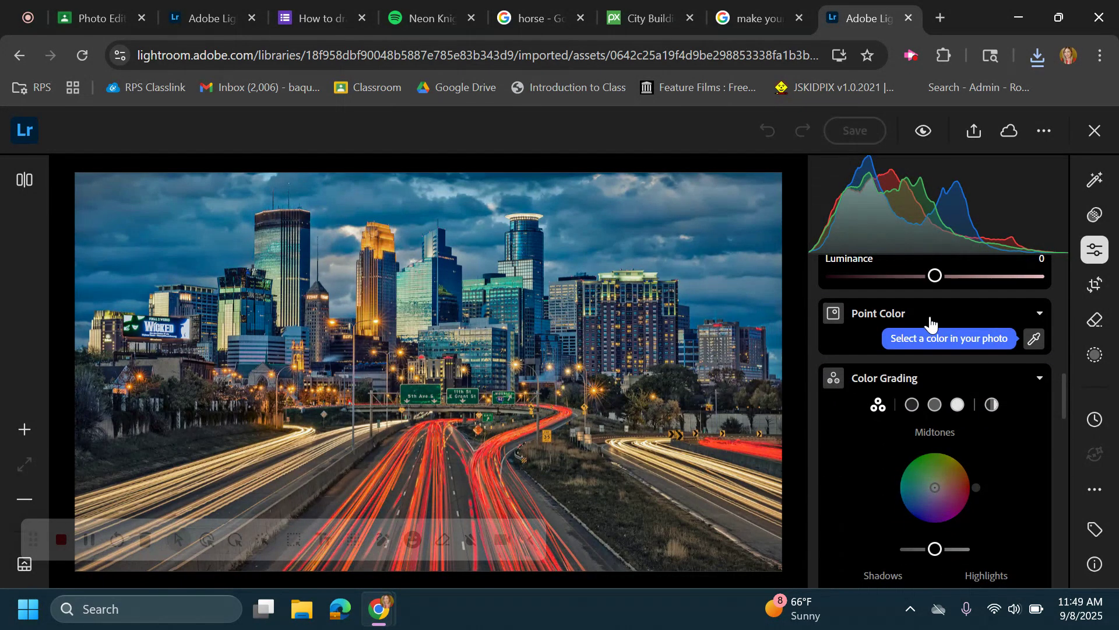
scroll(931, 320, "down", 2)
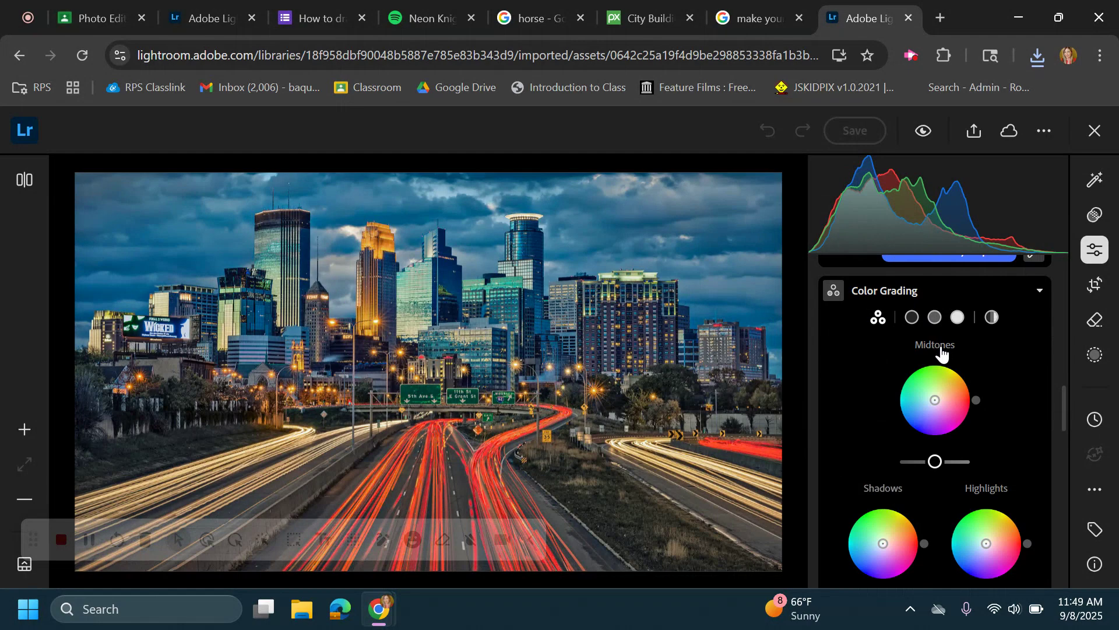
scroll(942, 350, "down", 2)
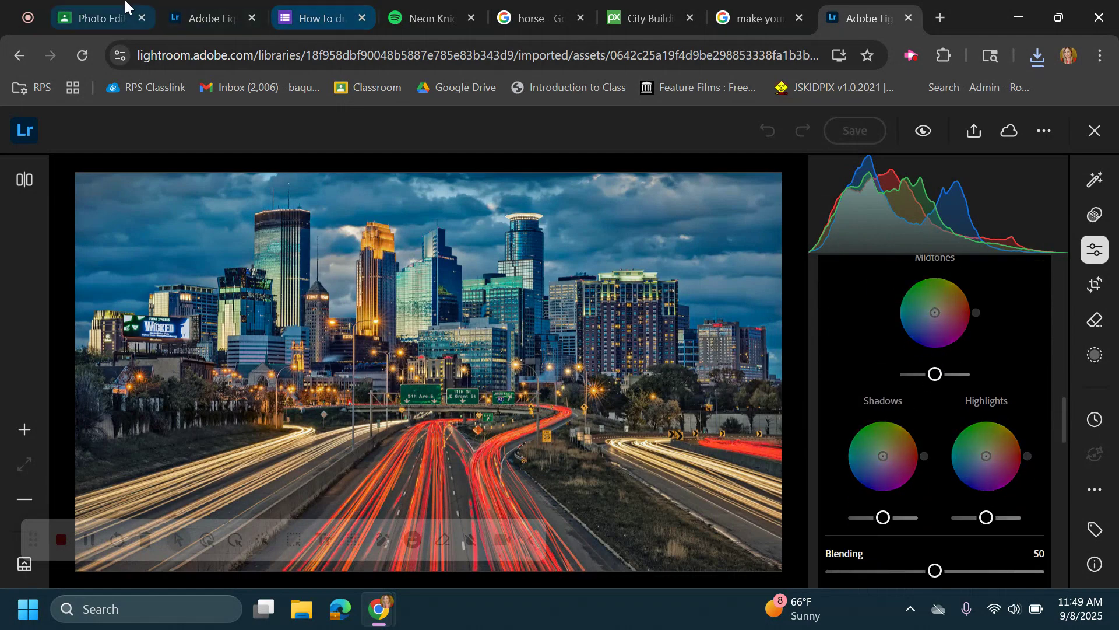
left_click(99, 18)
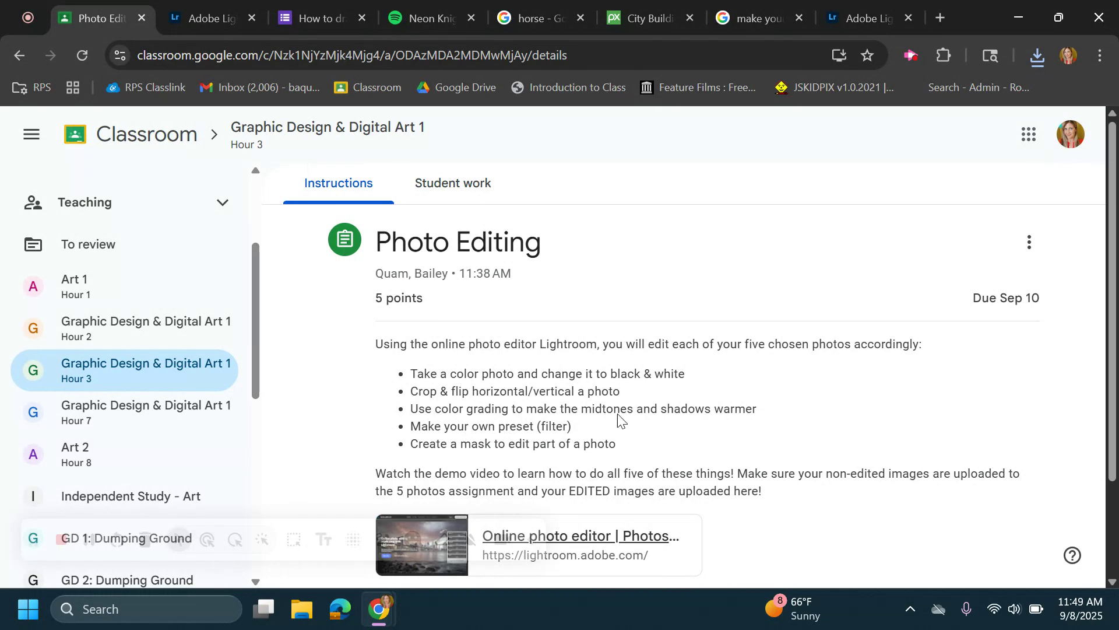
mouse_move(839, 13)
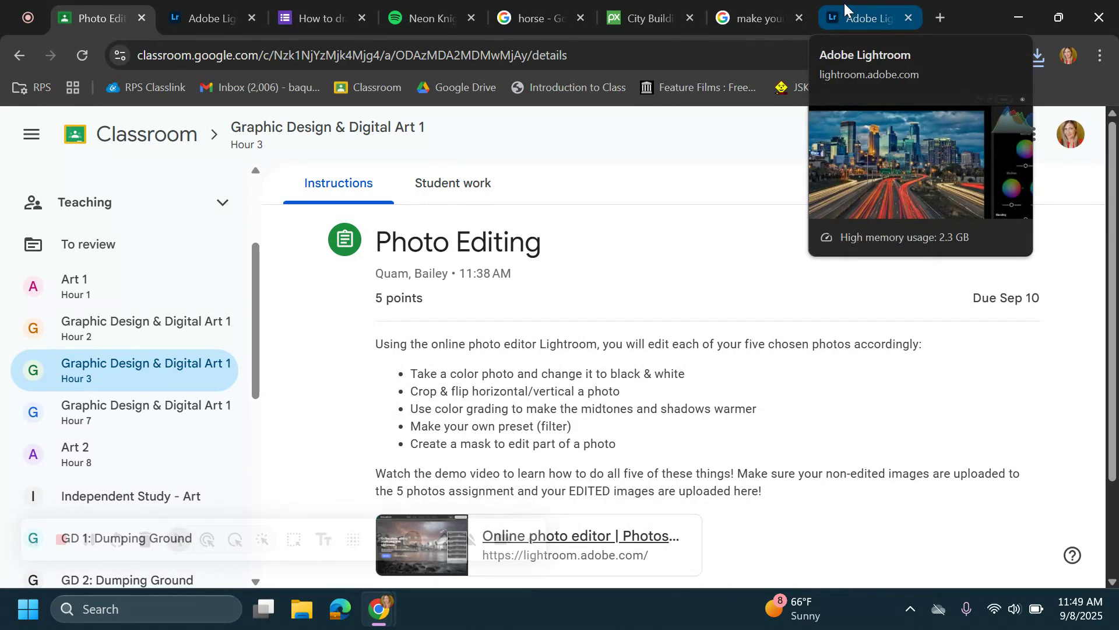
left_click(844, 1)
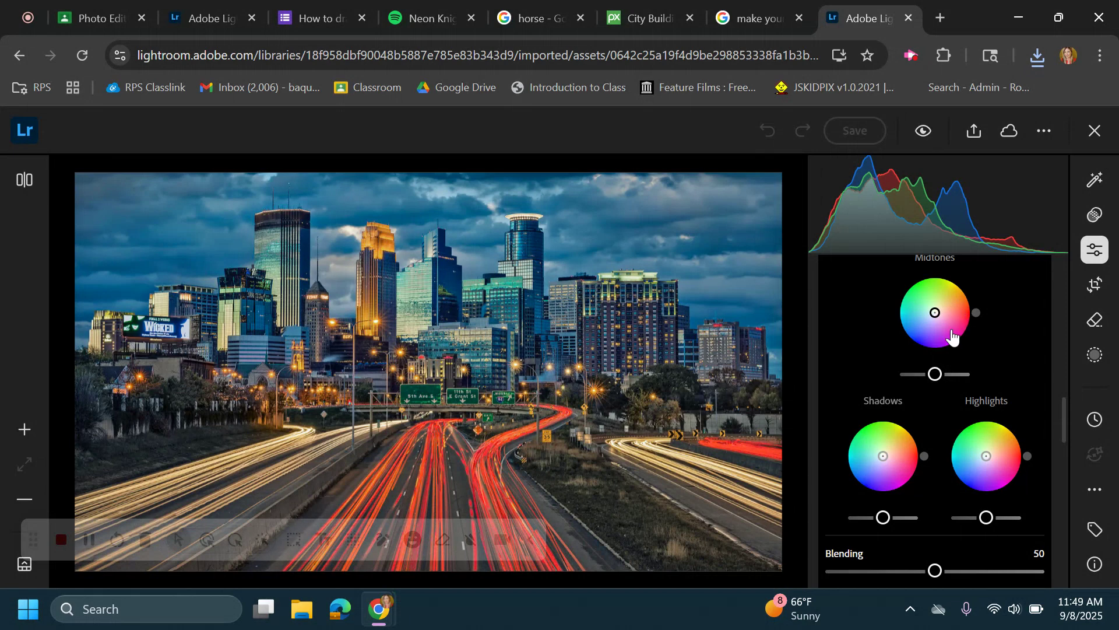
Warm the city photo with Color Grading, shifting the midtones to orange, the shadows to red and the highlights to orange.
left_click_drag(935, 313, 962, 302)
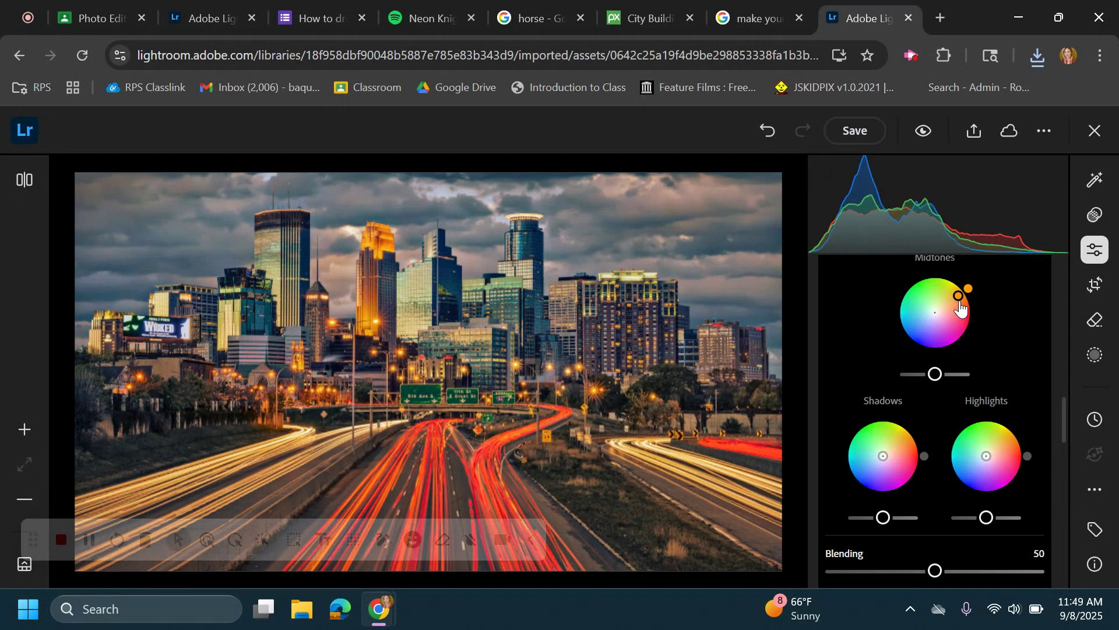
left_click_drag(886, 459, 907, 453)
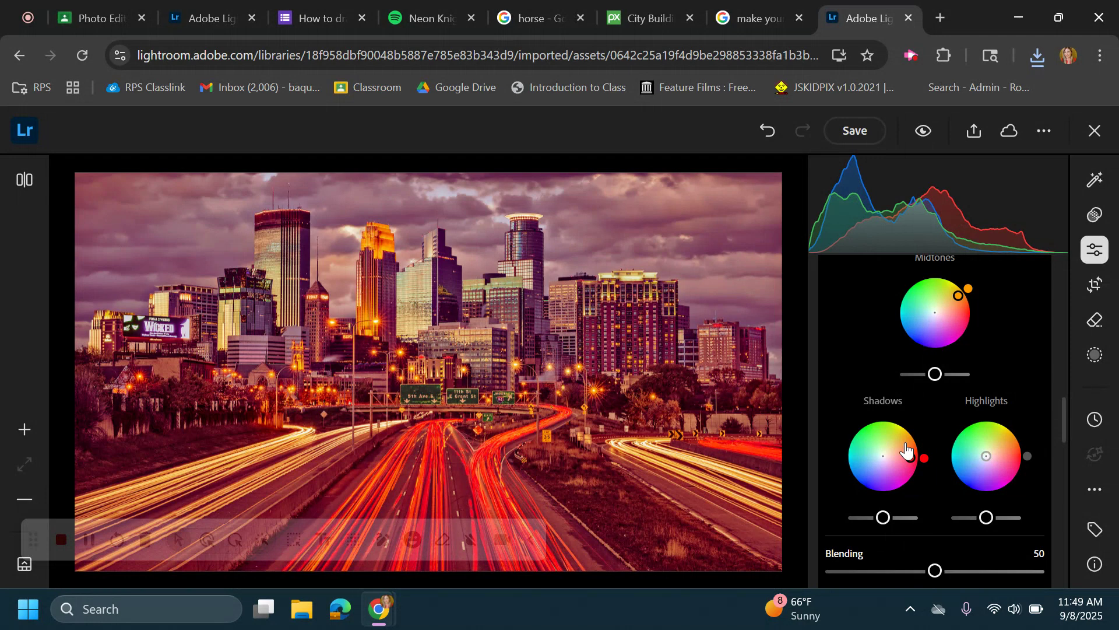
left_click_drag(989, 457, 1027, 430)
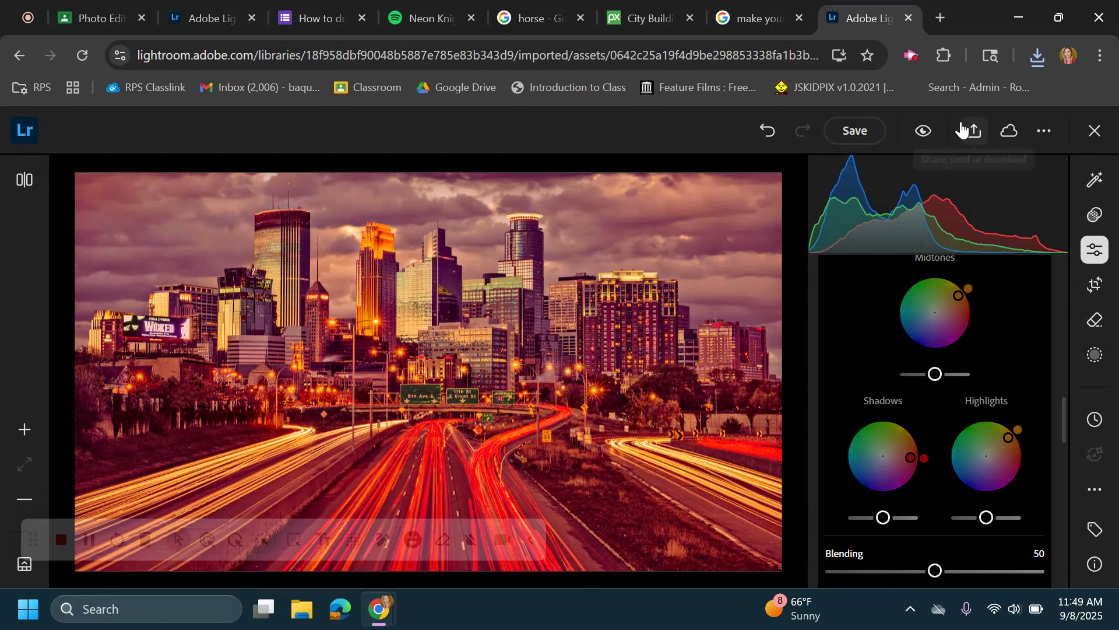
Download the color-graded city photo as a full-size JPG.
left_click(974, 132)
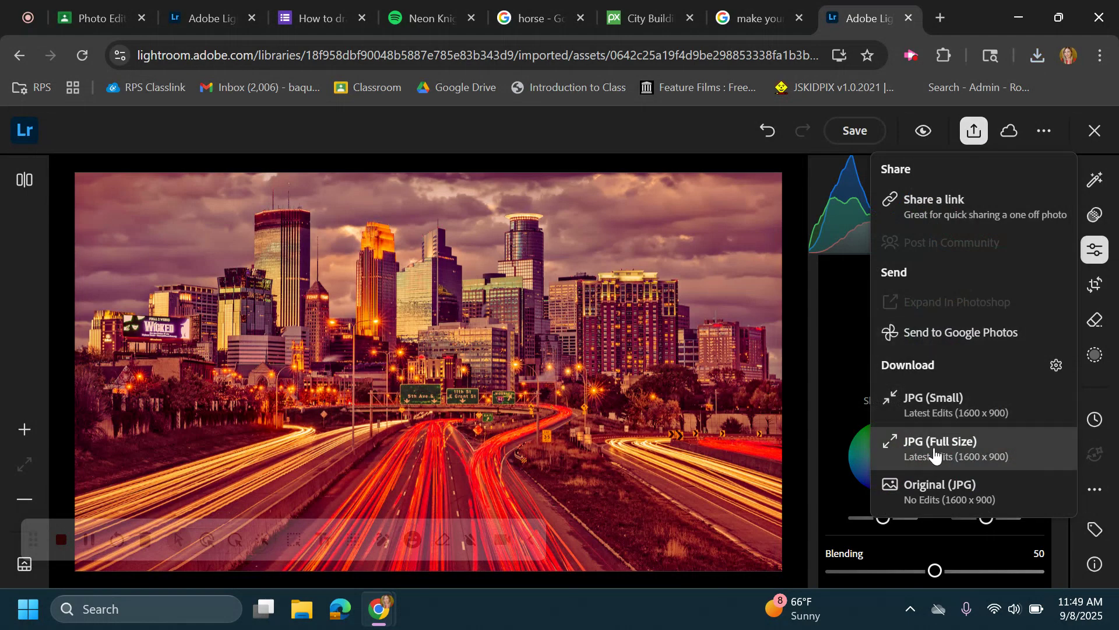
left_click(936, 455)
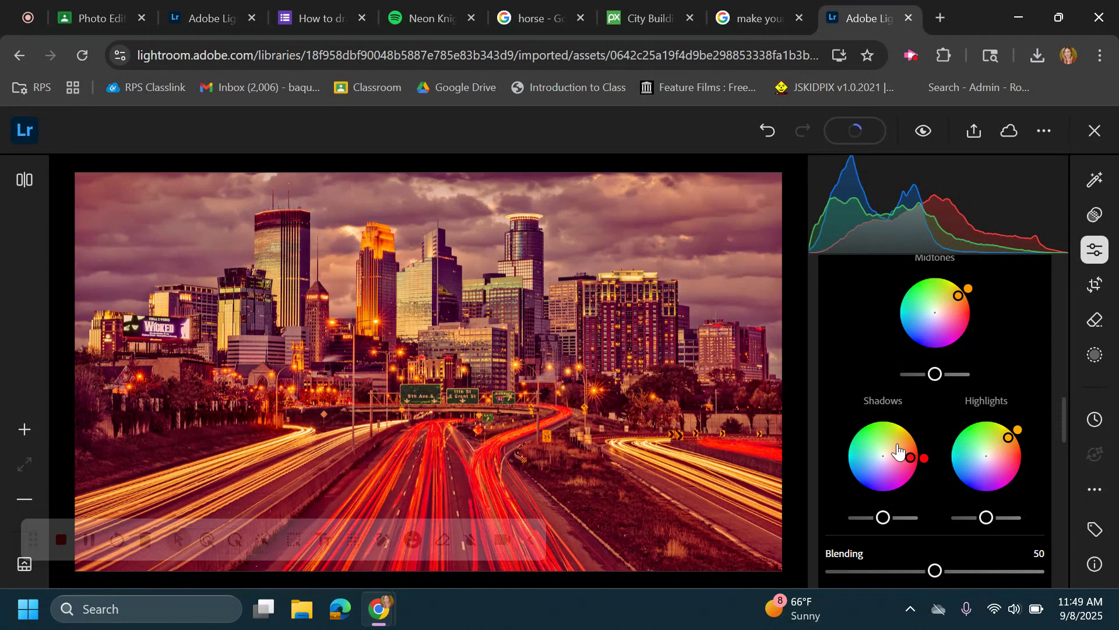
Check the next required edit in the Photo Editing assignment, and open the photo of the vaulted library hall in Lightroom.
left_click(93, 18)
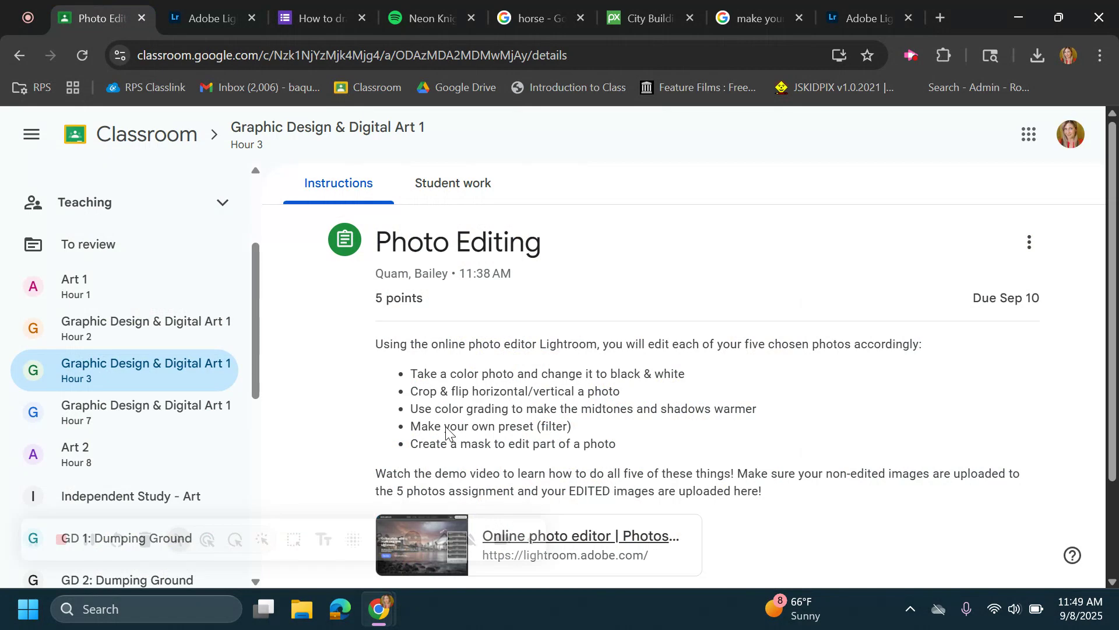
left_click(860, 16)
left_click(1094, 130)
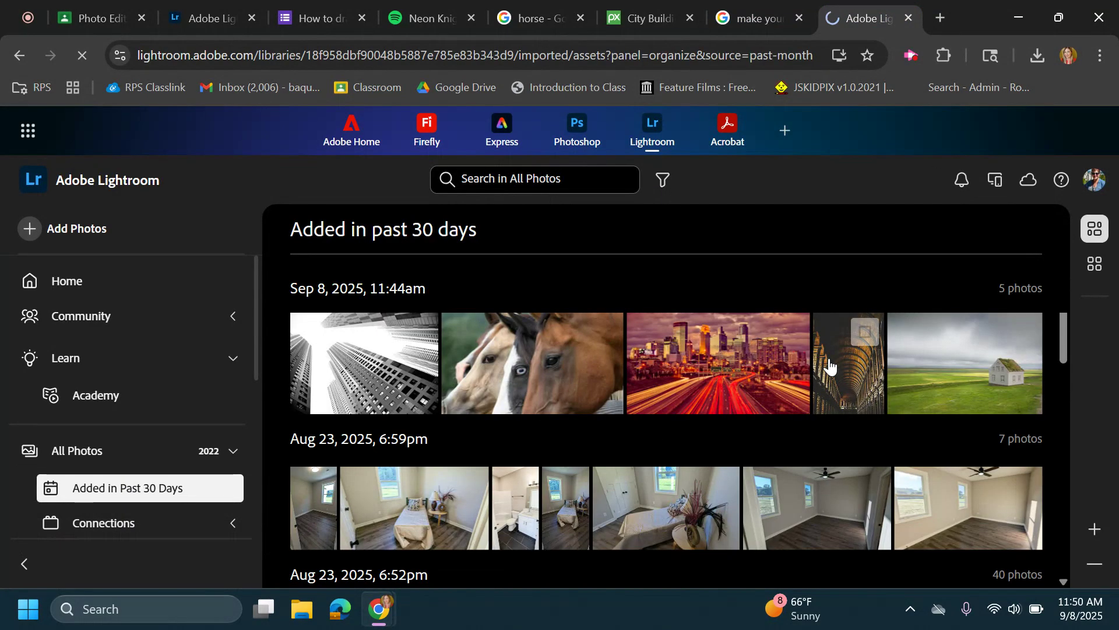
left_click(859, 393)
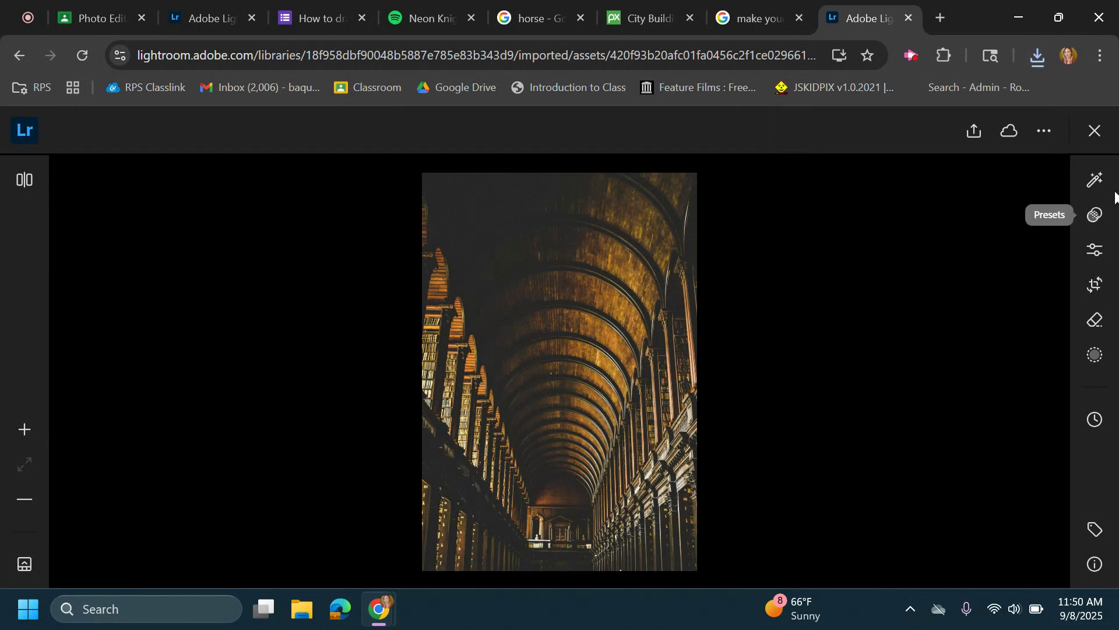
Look through the Yours, Recommended and Premium preset collections for the library hall photo.
left_click(1094, 219)
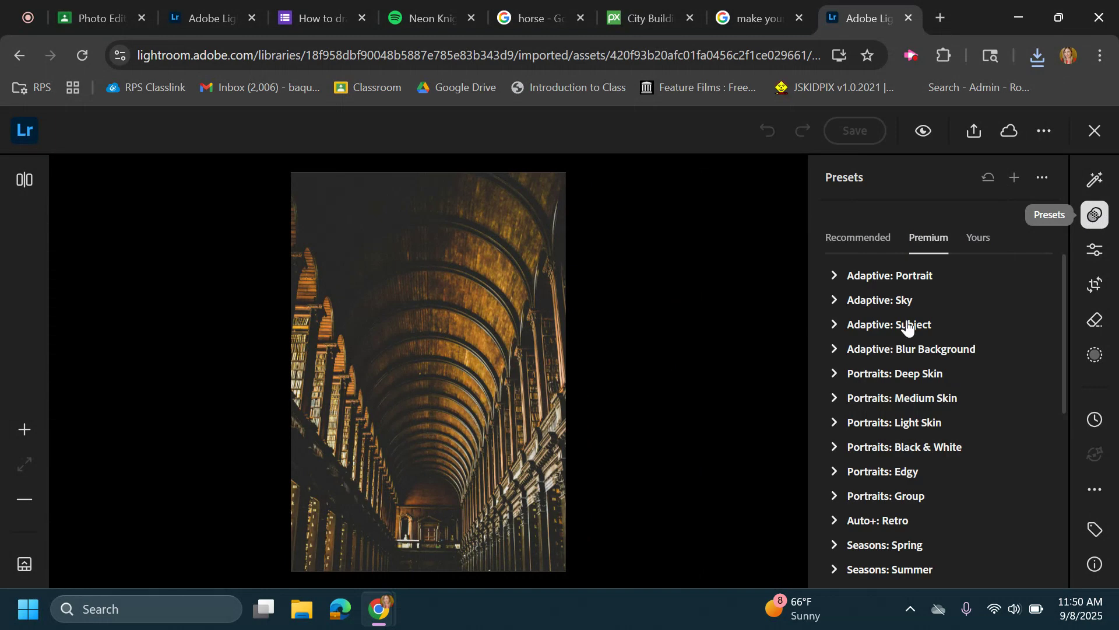
left_click(978, 239)
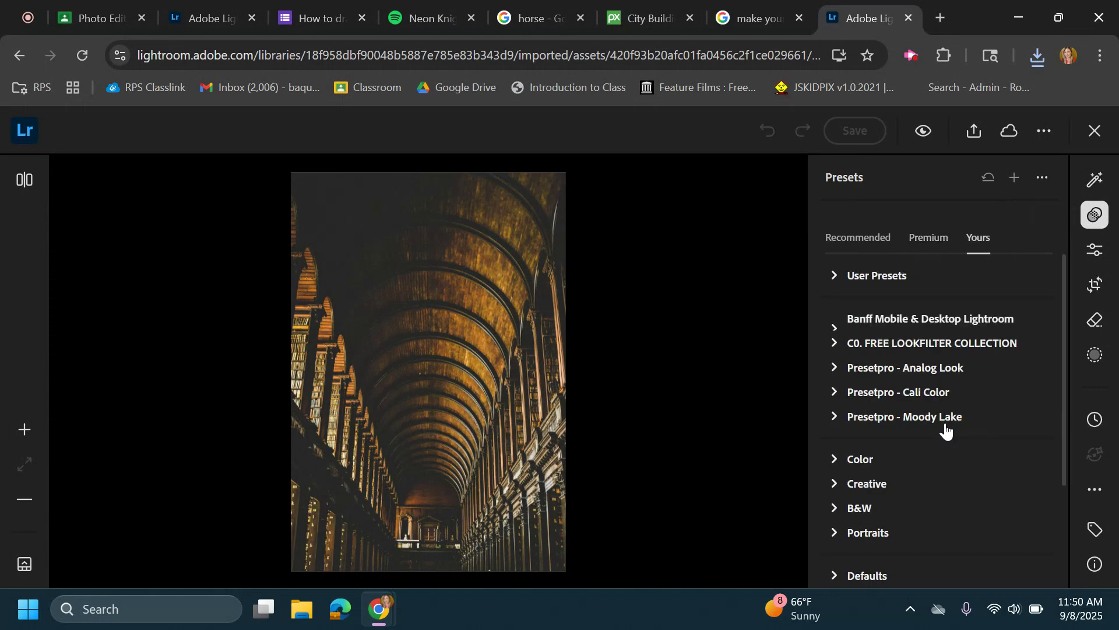
scroll(942, 429, "down", 3)
scroll(941, 397, "up", 3)
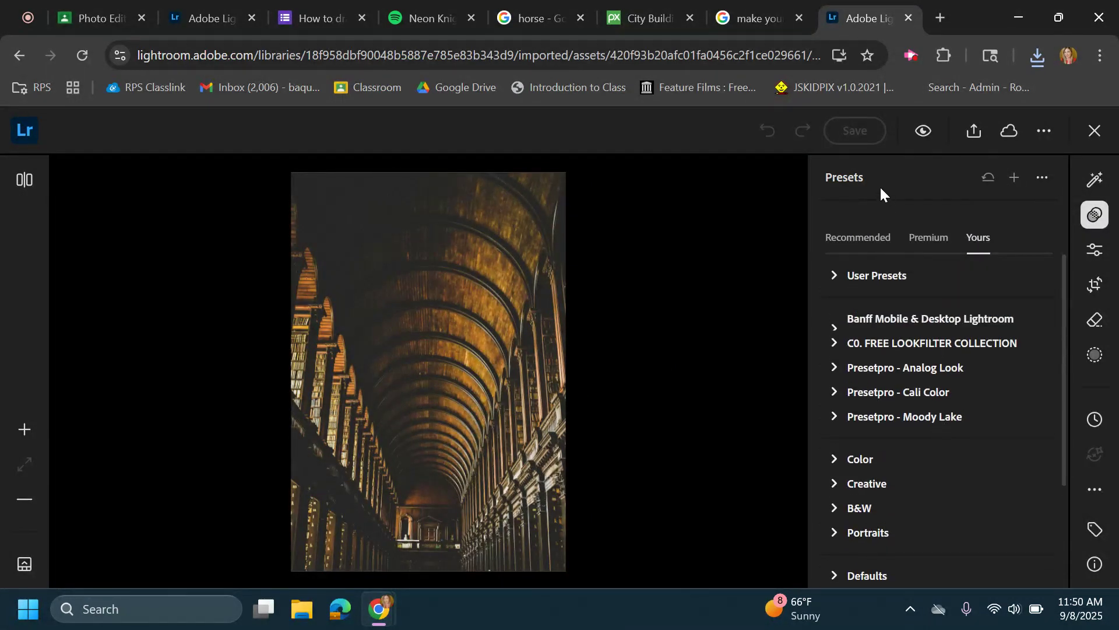
left_click(849, 239)
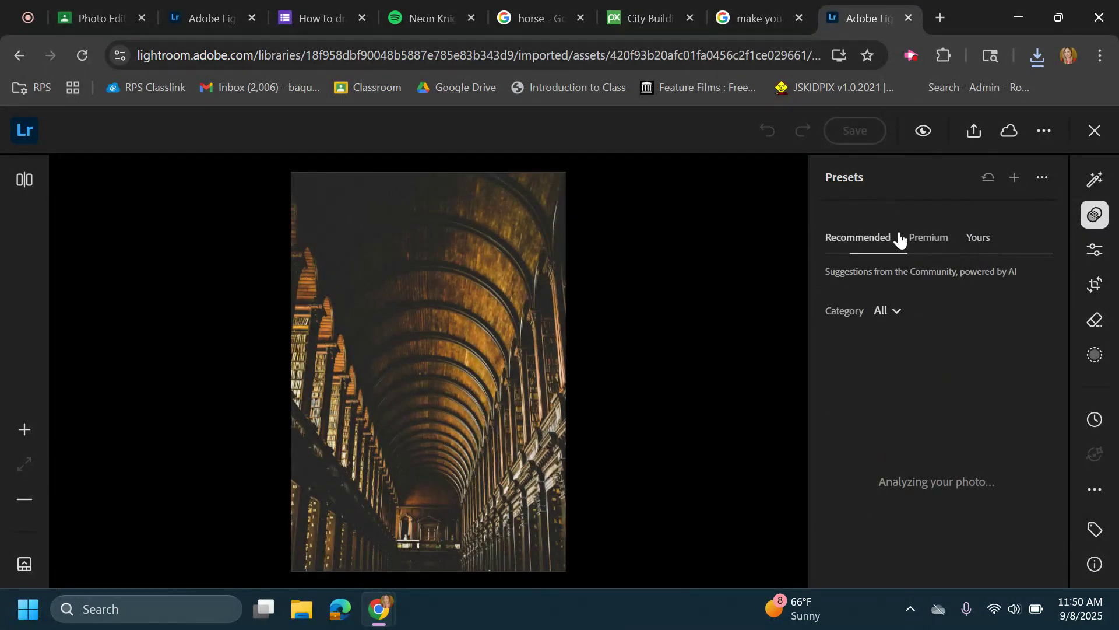
left_click(934, 247)
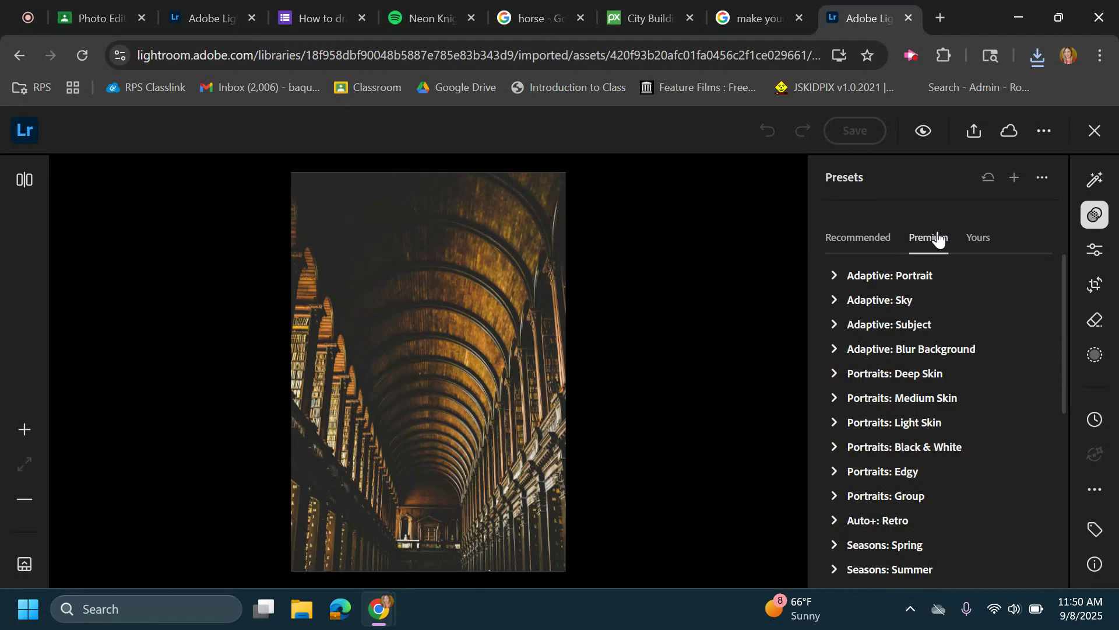
Adjust the library hall photo's light settings: Exposure -0.09, Contrast +5 and Highlights +9.
left_click(1097, 249)
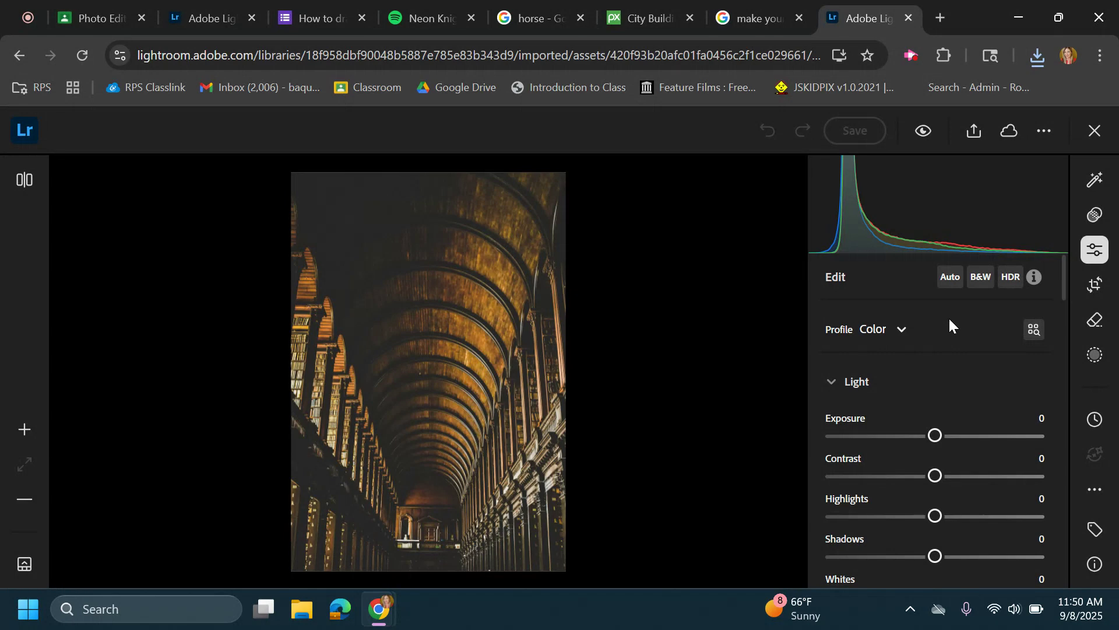
mouse_move(935, 436)
left_mouse_down()
mouse_move(966, 441)
mouse_move(907, 443)
mouse_move(933, 439)
left_mouse_up()
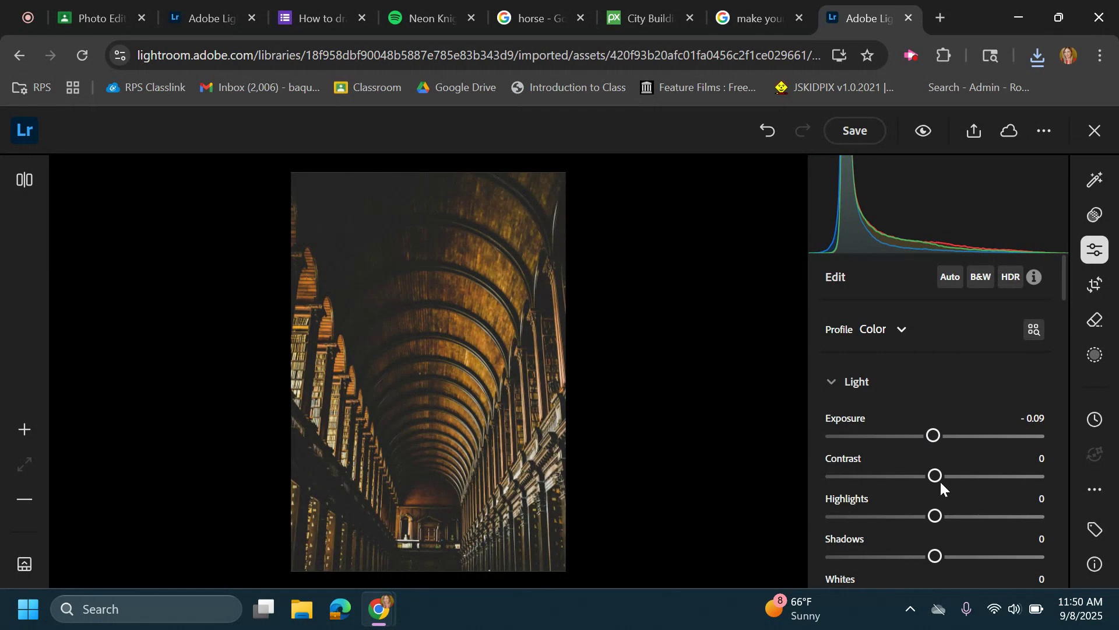
mouse_move(936, 478)
left_mouse_down()
mouse_move(913, 483)
mouse_move(941, 478)
left_mouse_up()
left_click_drag(933, 518, 945, 517)
Adjust the library hall photo's color settings: Temp -34, Vibrance +100 and Saturation +10.
scroll(930, 493, "down", 1)
scroll(931, 494, "down", 3)
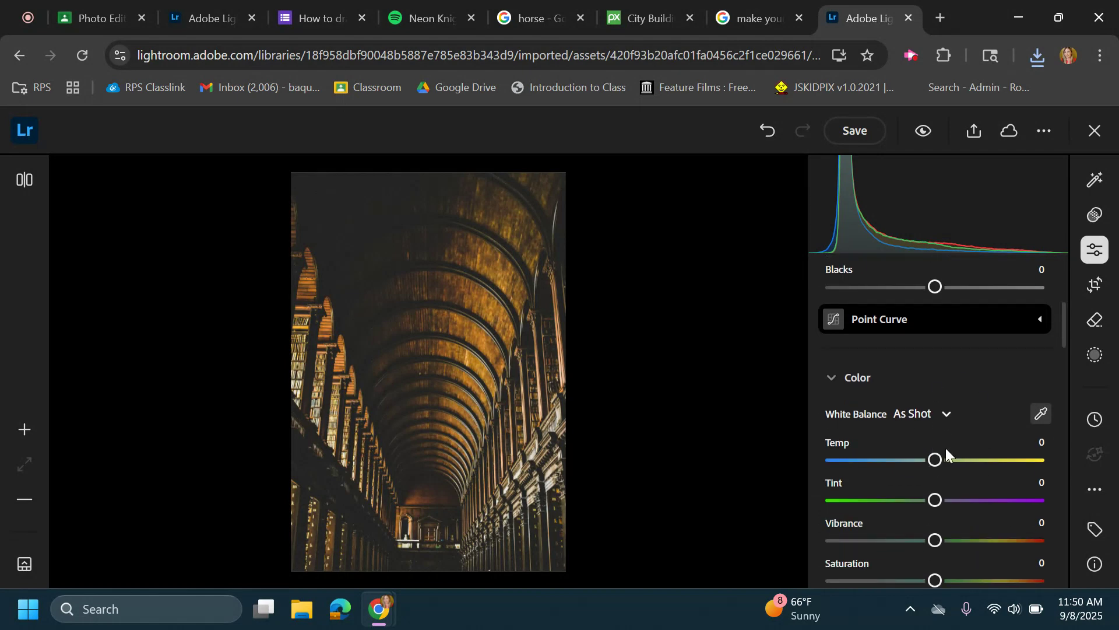
left_click_drag(931, 463, 1056, 449)
scroll(949, 480, "down", 1)
mouse_move(935, 501)
left_mouse_down()
mouse_move(1019, 499)
mouse_move(945, 491)
left_mouse_up()
scroll(979, 478, "down", 5)
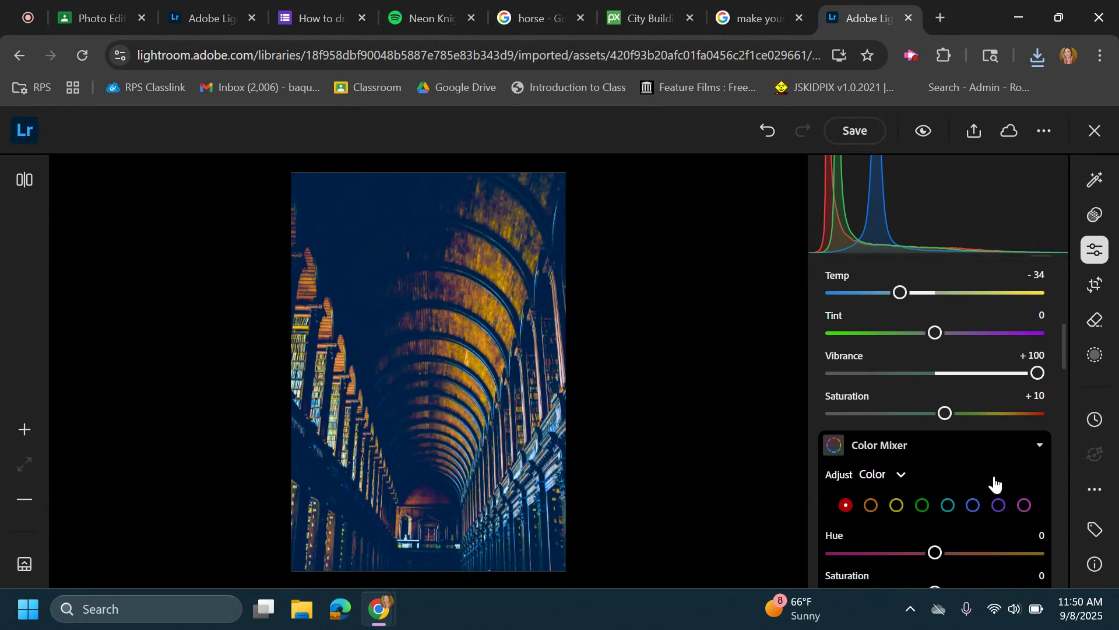
Set the library hall photo's Clarity to +62 and Dehaze to -61.
scroll(916, 376, "down", 6)
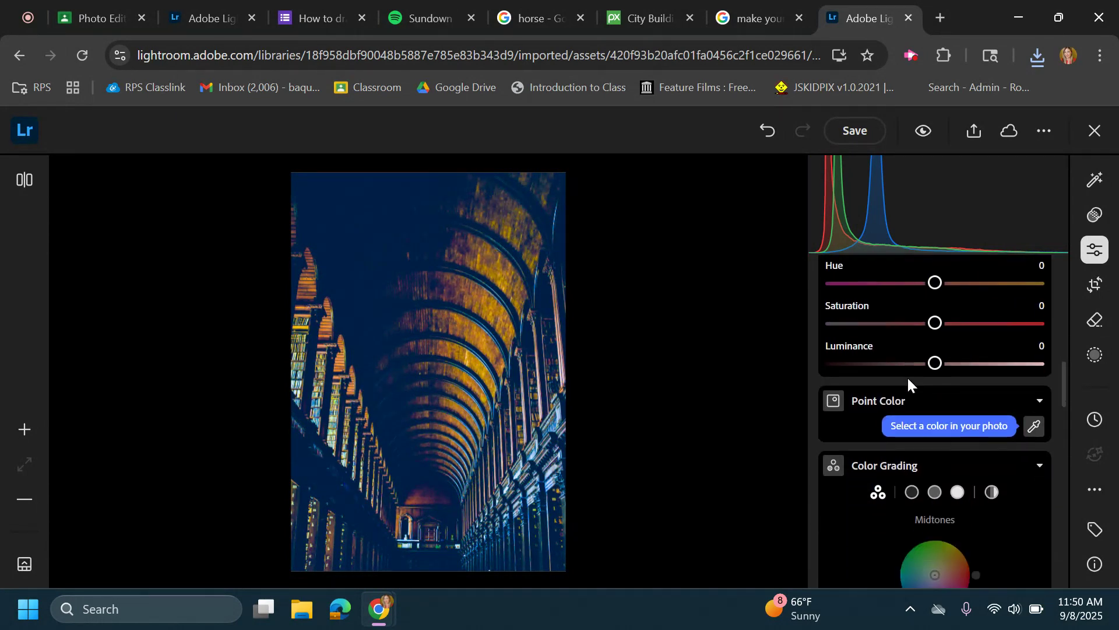
scroll(926, 361, "down", 5)
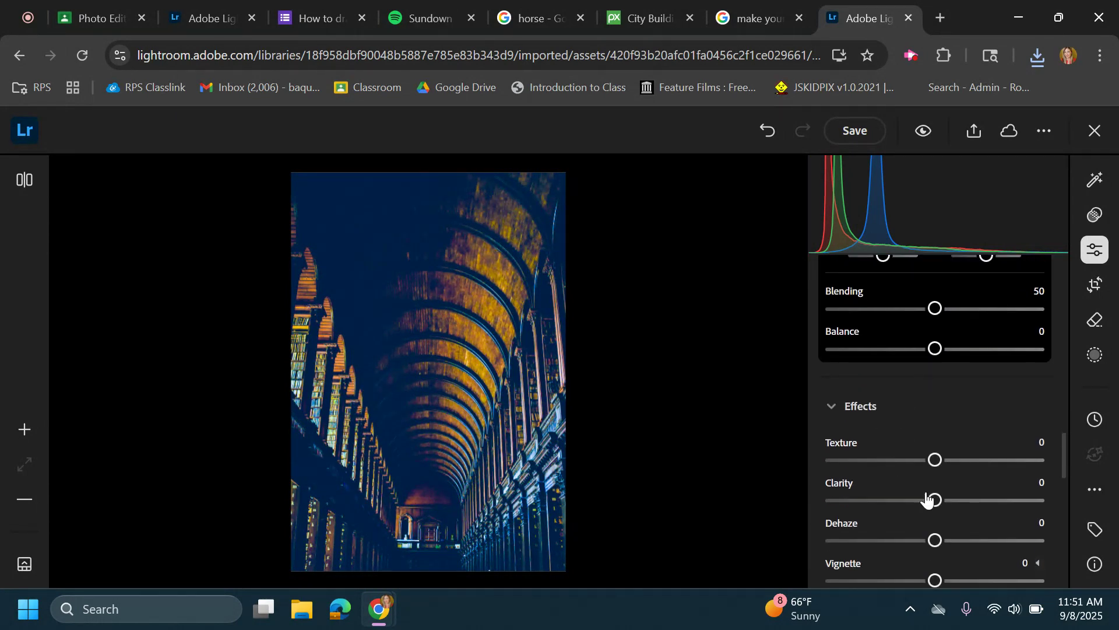
left_click_drag(932, 500, 999, 499)
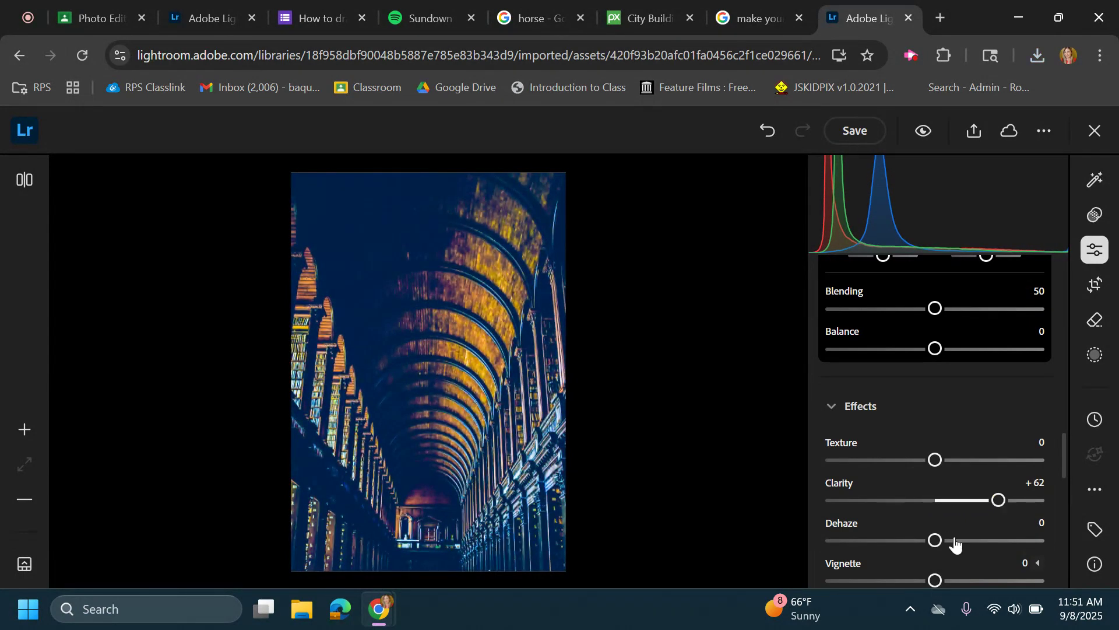
left_click_drag(936, 540, 868, 547)
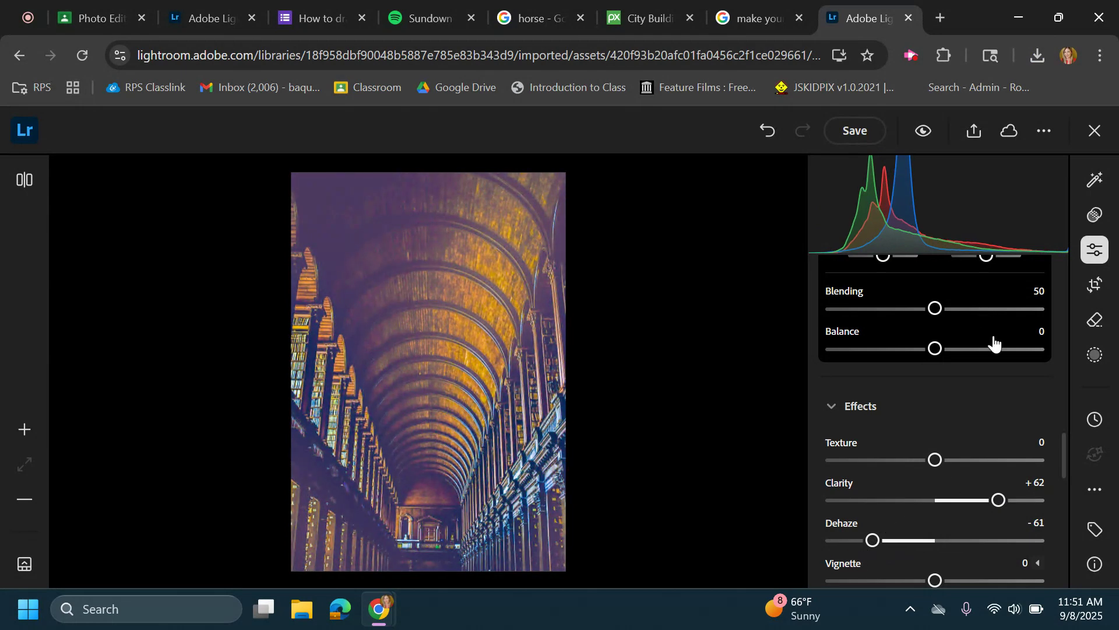
scroll(991, 344, "up", 10)
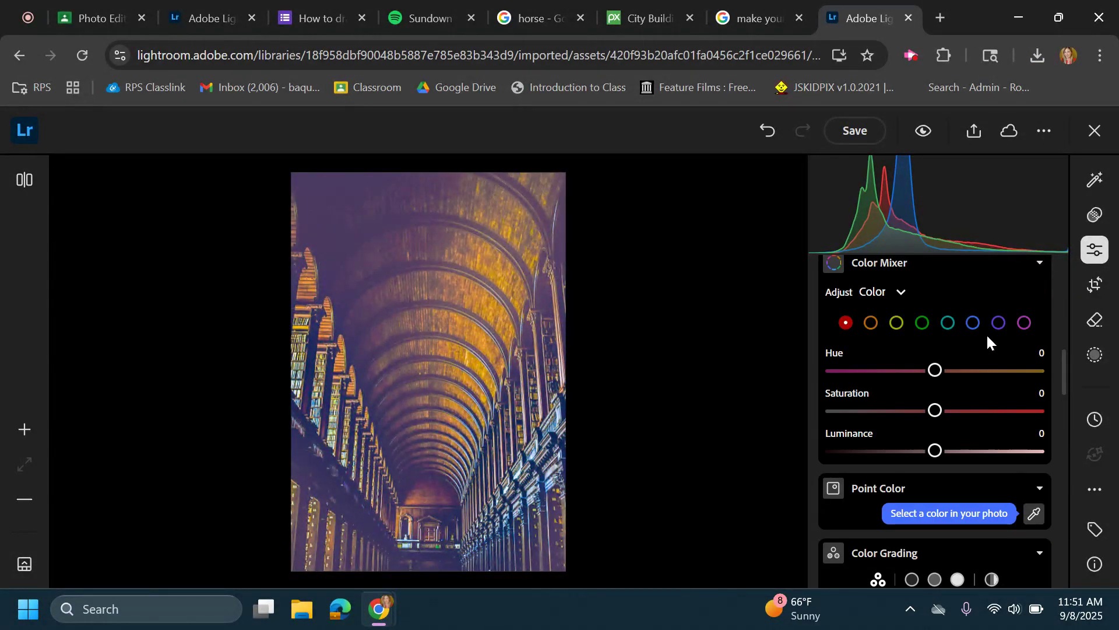
scroll(988, 342, "up", 5)
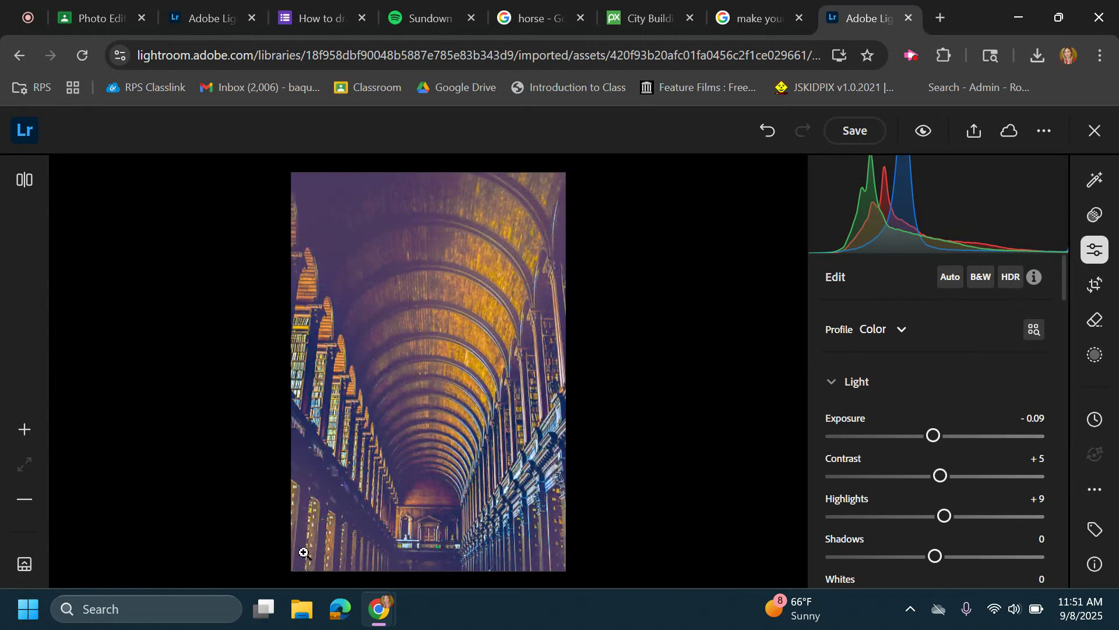
Save the library hall edits as a preset named Nostalgia 80s in the User Presets group, and find it among the user presets.
left_click(1089, 219)
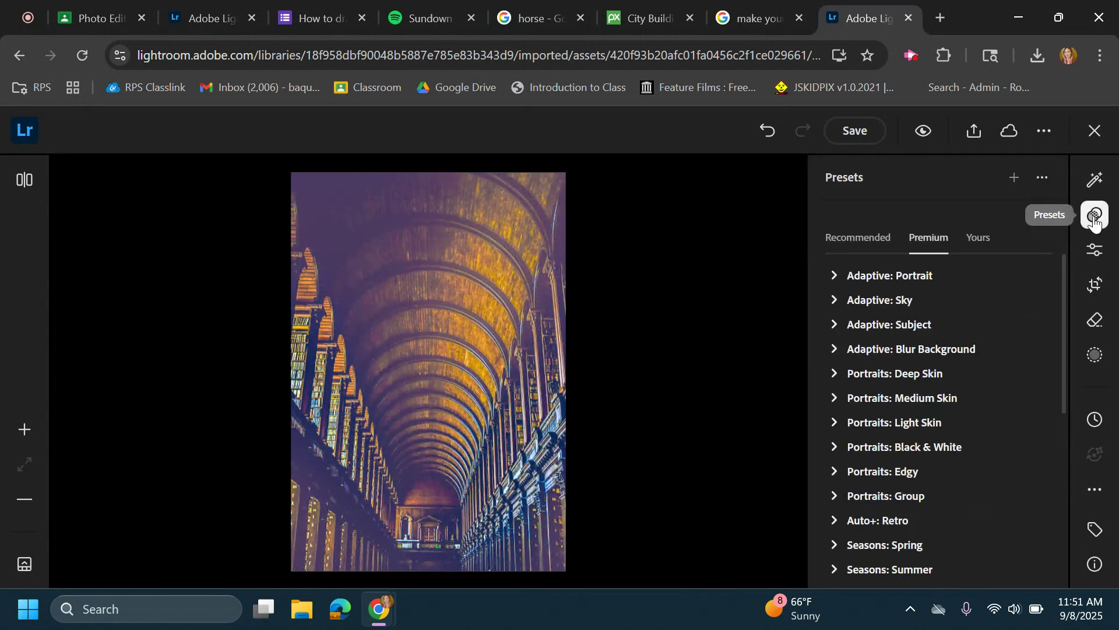
left_click(1015, 180)
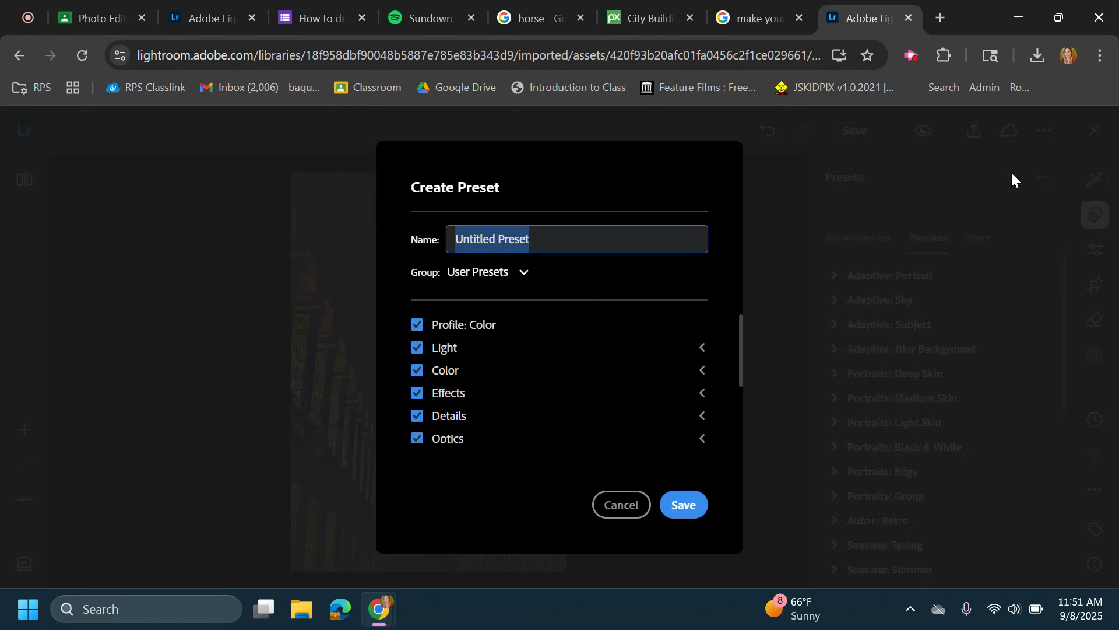
type("Nostalgia 80s")
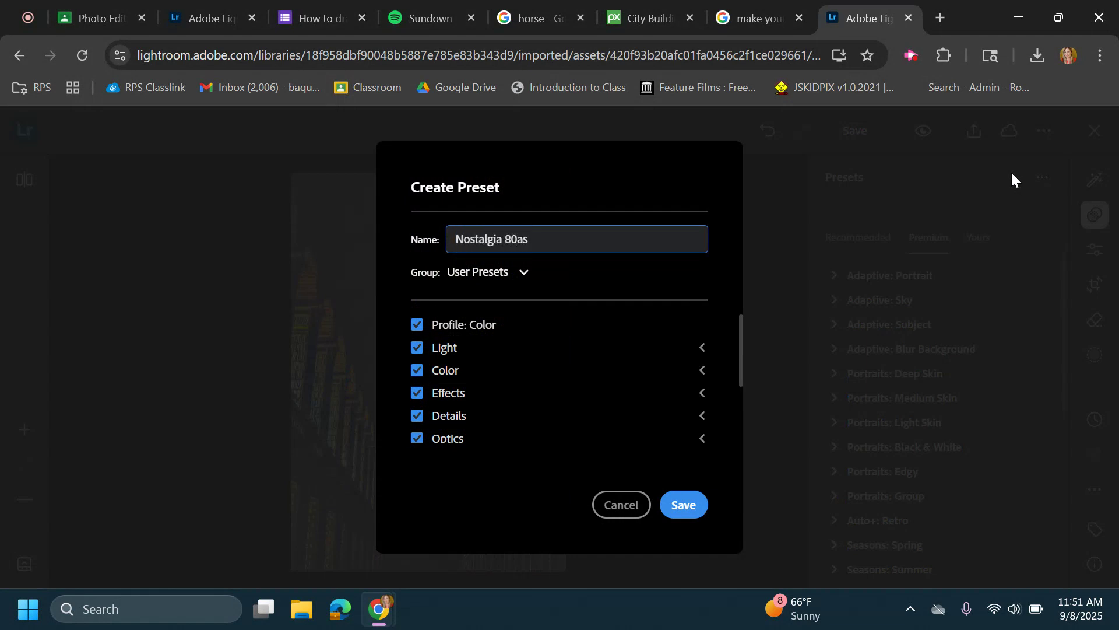
left_click(682, 516)
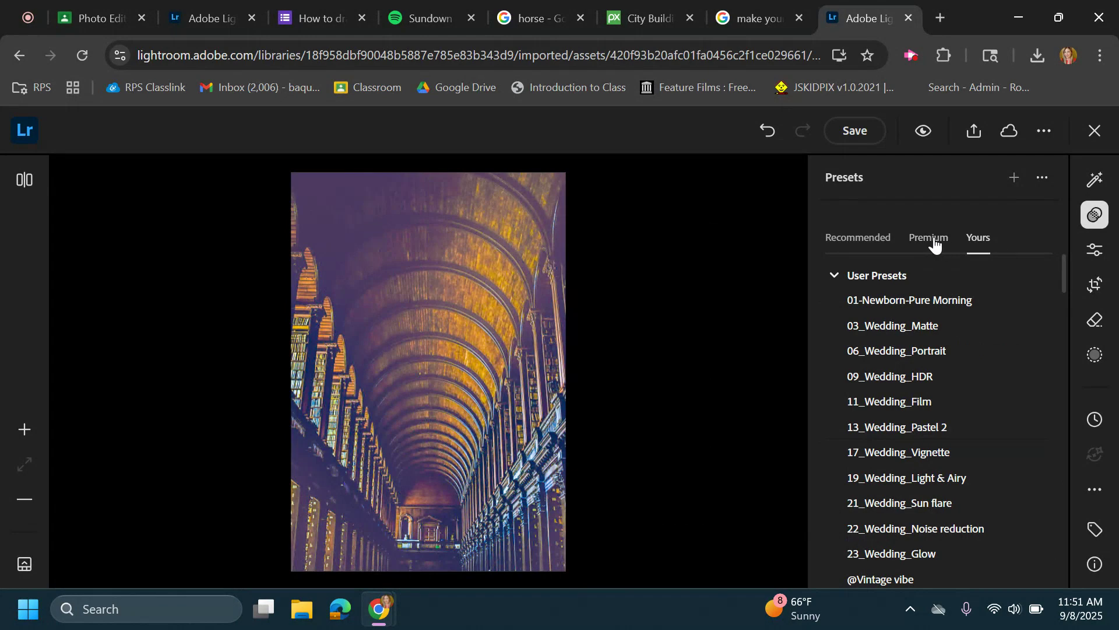
scroll(897, 417, "down", 3)
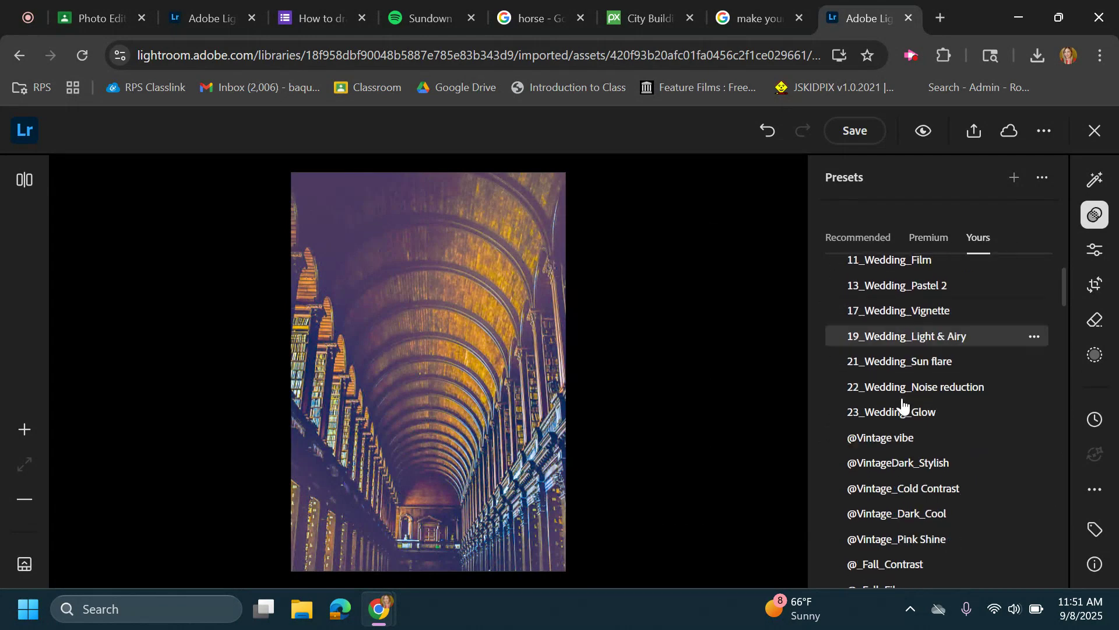
scroll(903, 405, "down", 20)
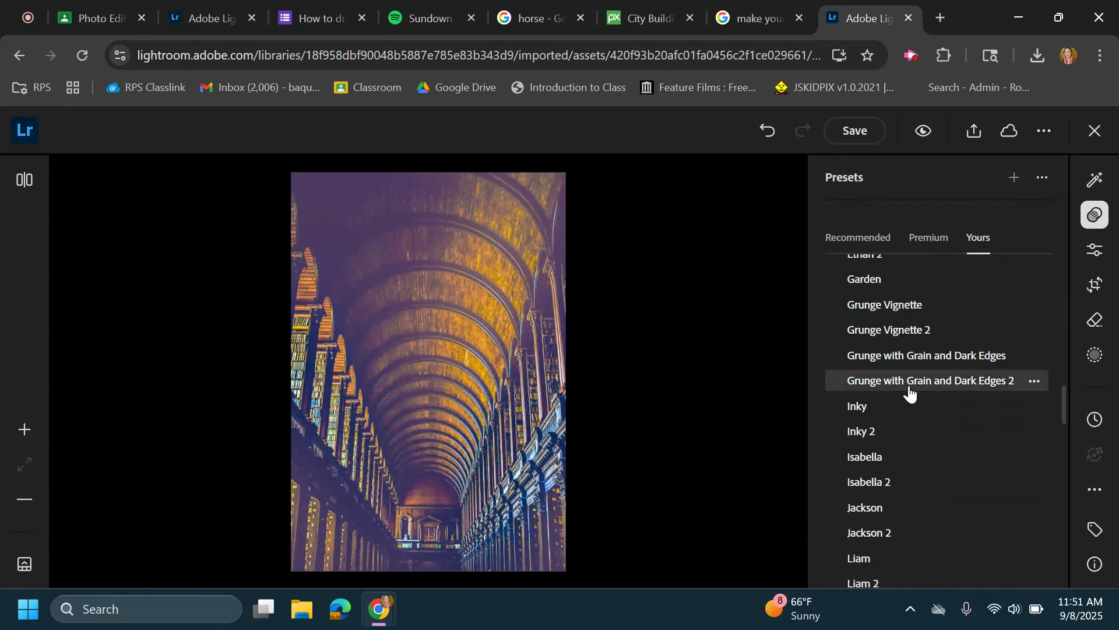
scroll(907, 387, "down", 7)
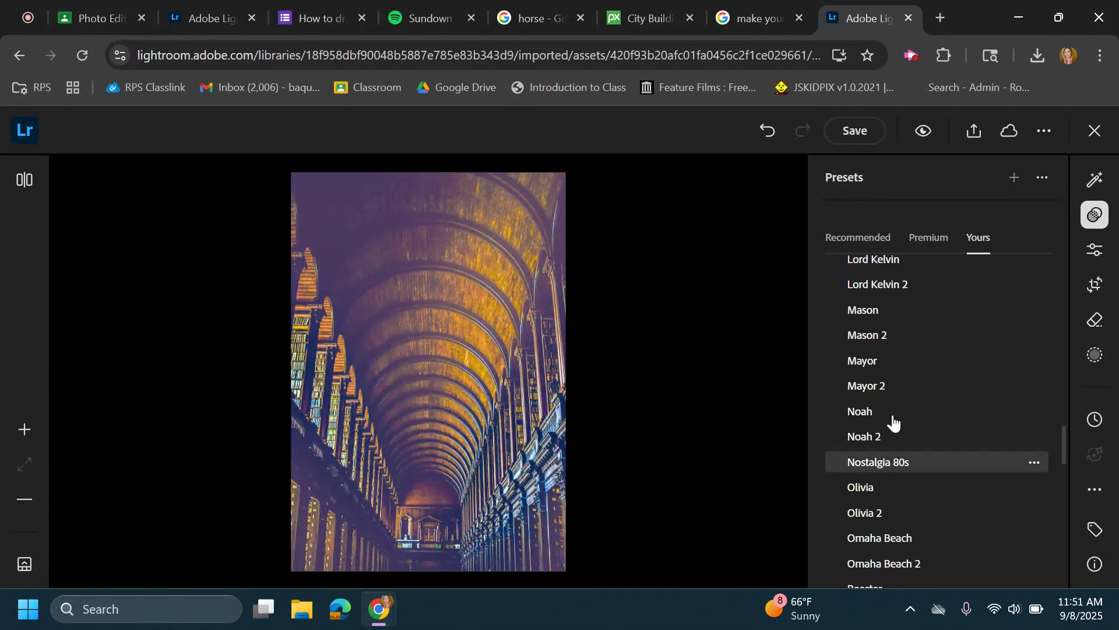
Open the photo of the grass-roofed house and look through the Premium and Yours preset collections.
left_click(1094, 132)
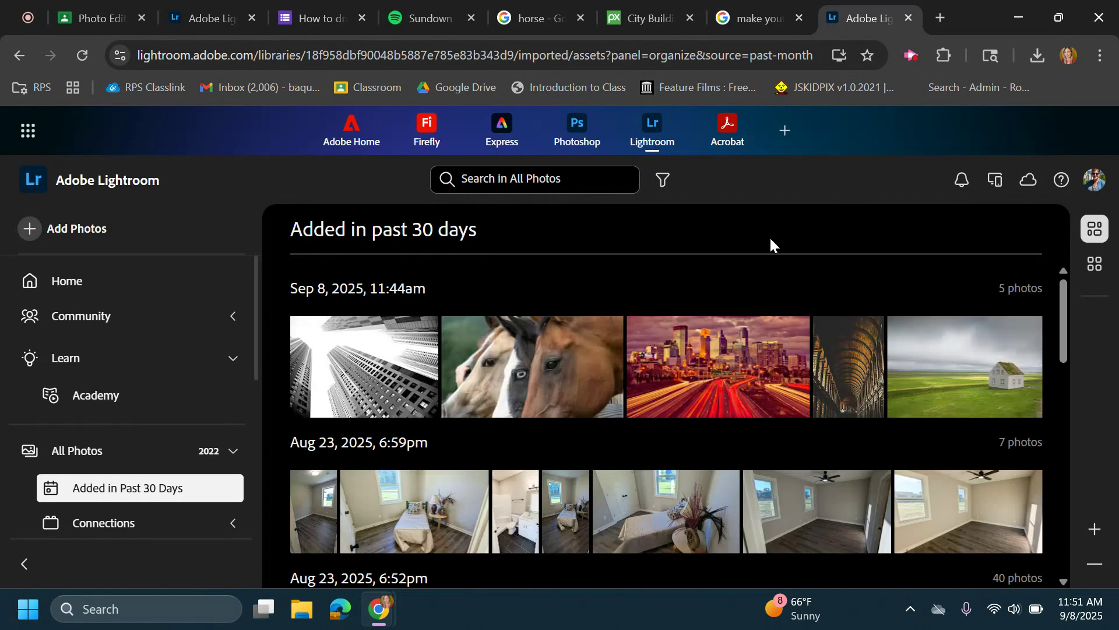
left_click(929, 371)
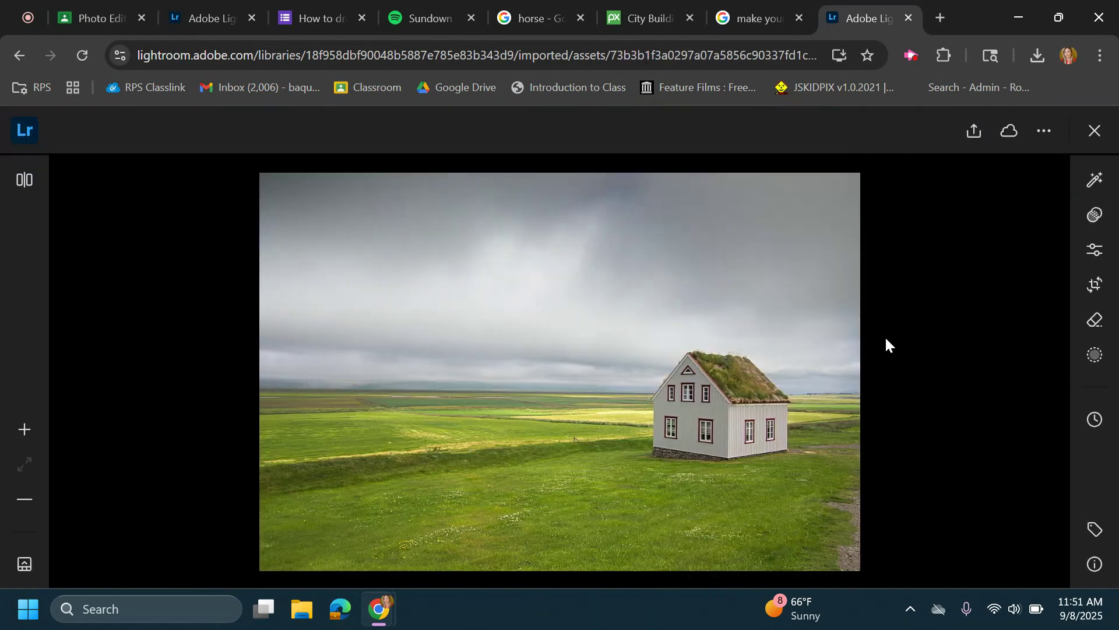
left_click(1096, 215)
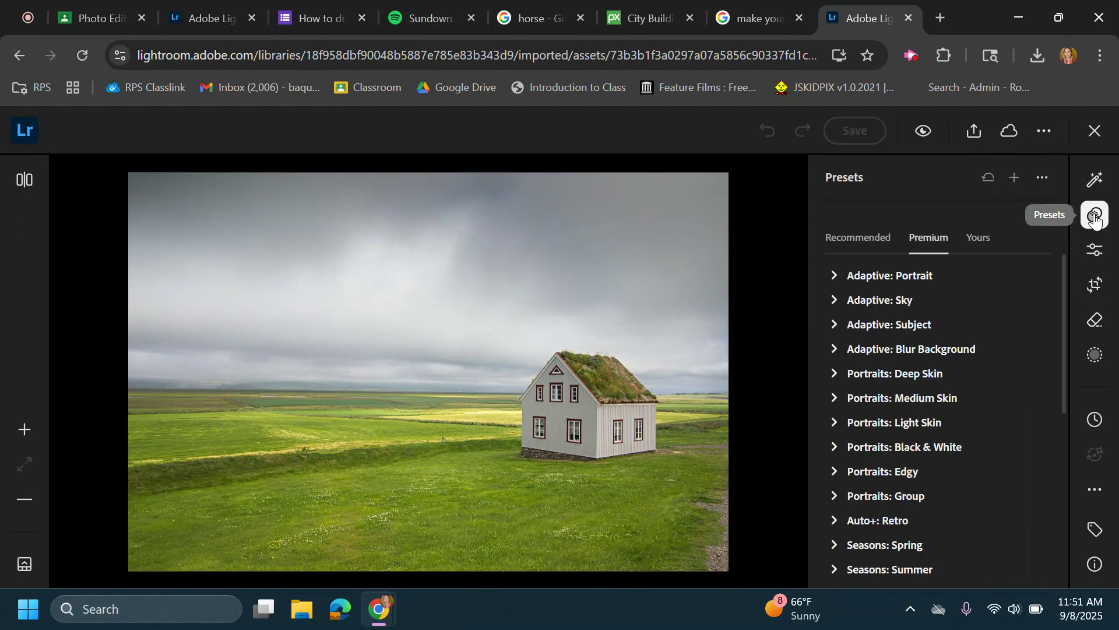
scroll(1011, 380, "down", 5)
left_click(981, 239)
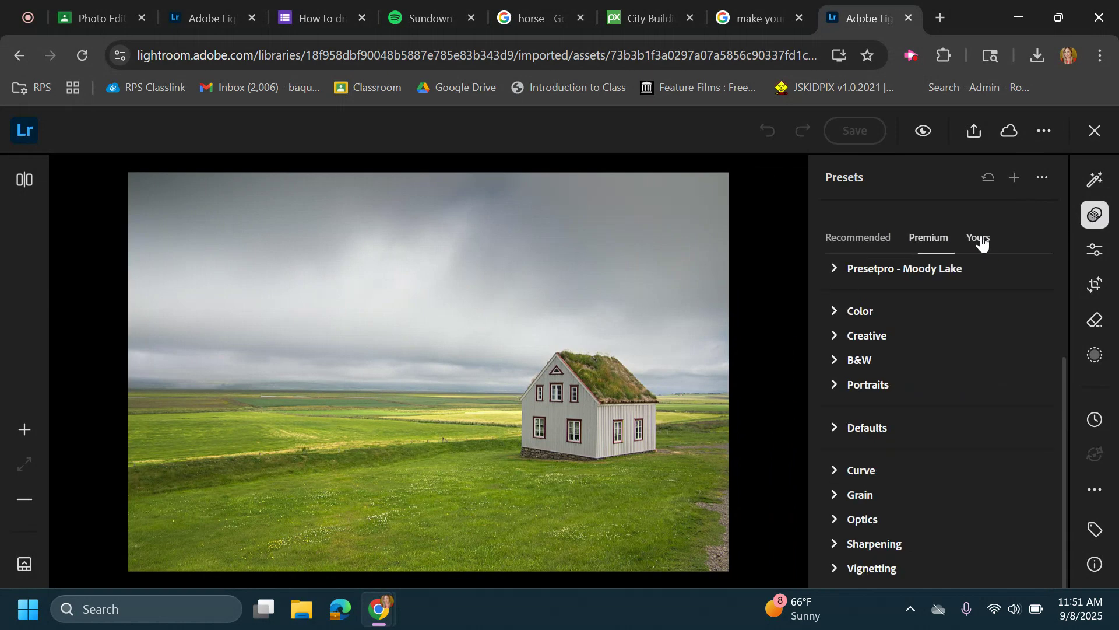
scroll(954, 370, "up", 3)
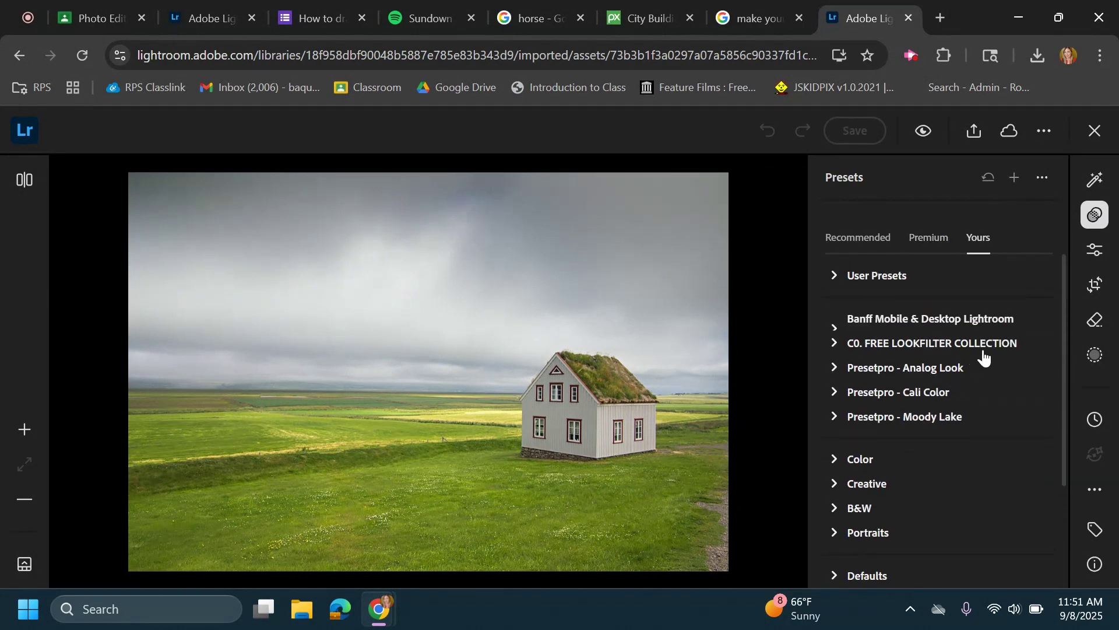
scroll(984, 357, "down", 3)
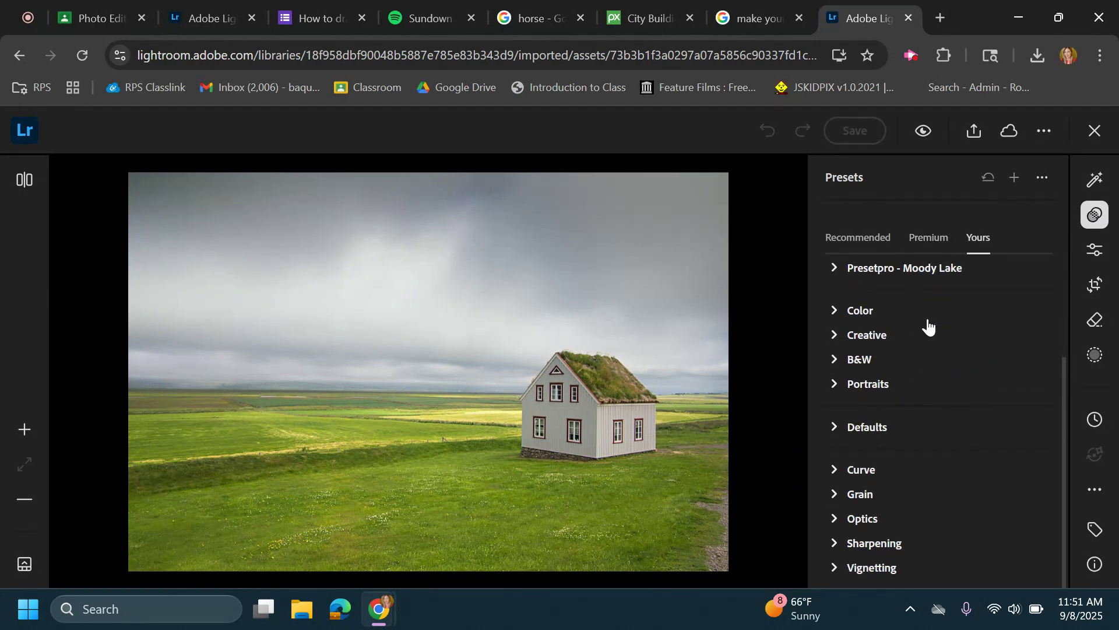
scroll(929, 326, "up", 3)
left_click(936, 241)
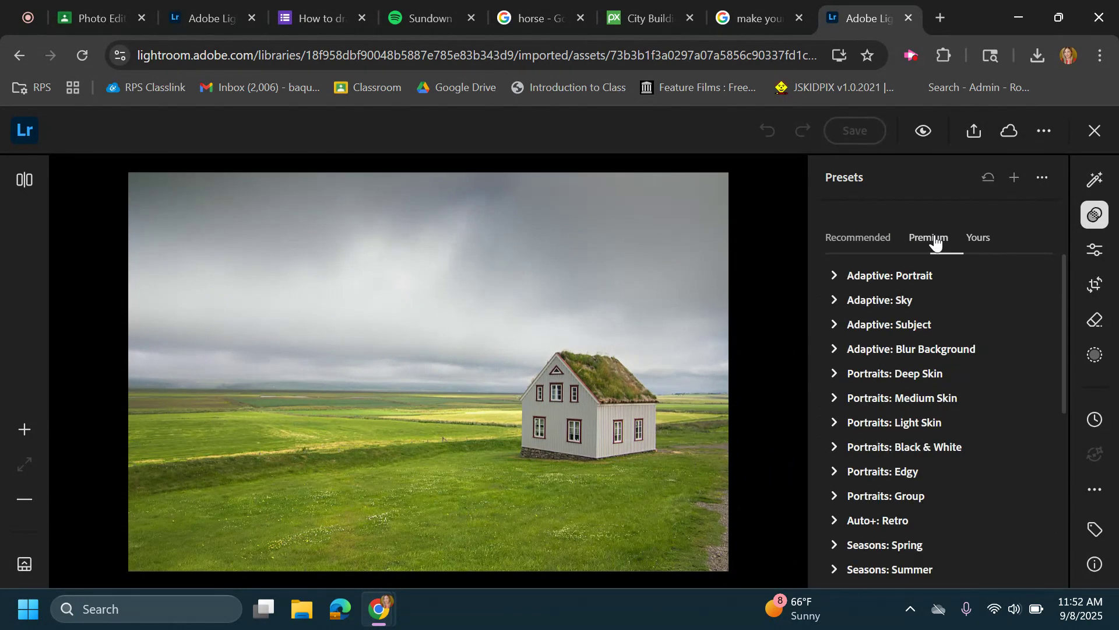
Apply the Nostalgia 80s user preset to the house photo.
left_click(978, 240)
left_click(877, 281)
scroll(936, 367, "down", 3)
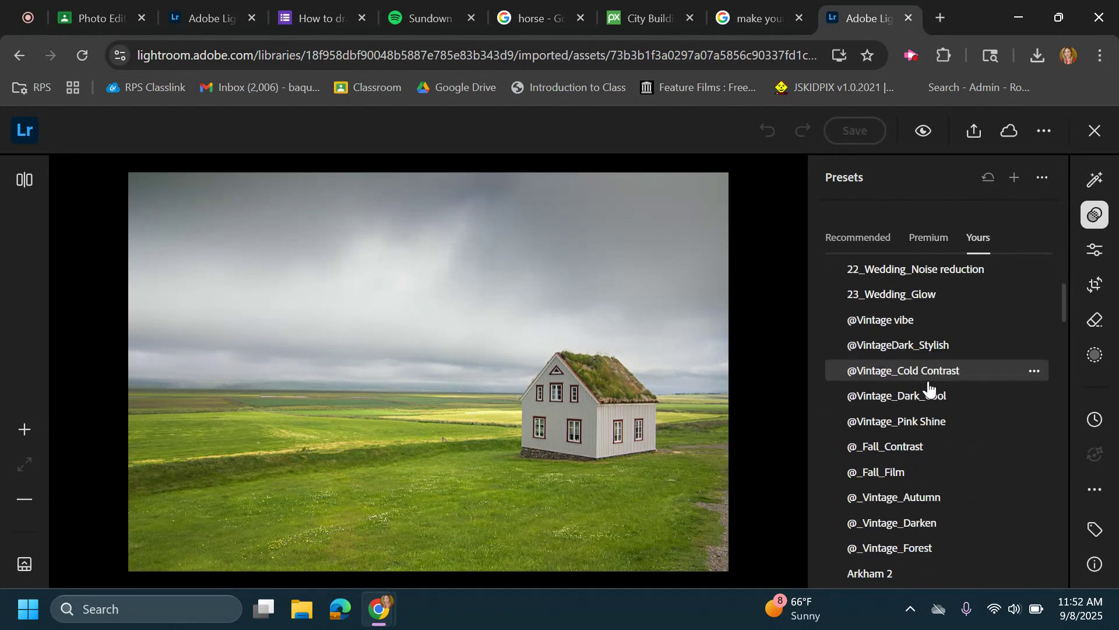
scroll(929, 389, "down", 15)
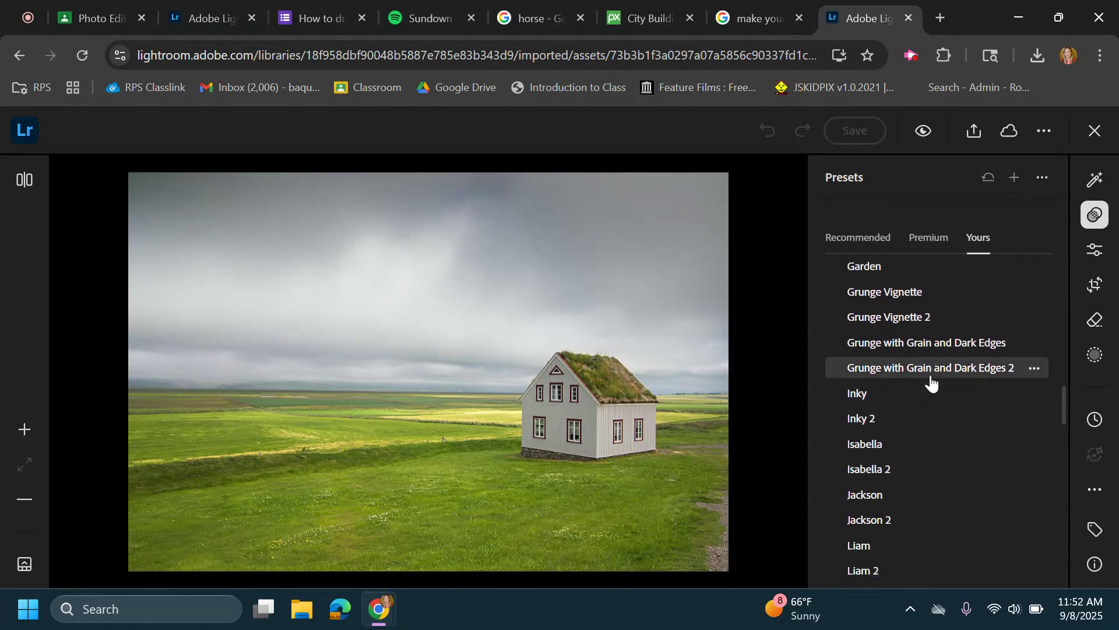
scroll(929, 379, "down", 5)
left_click(912, 460)
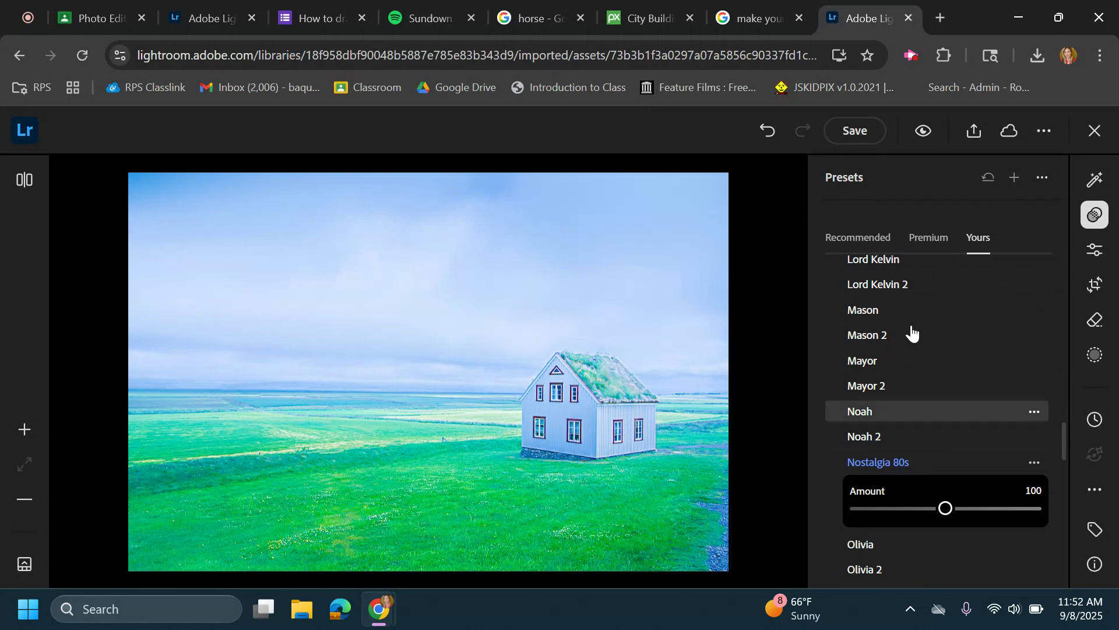
Reopen the library hall photo and download it as a full-size JPG.
left_click(1094, 130)
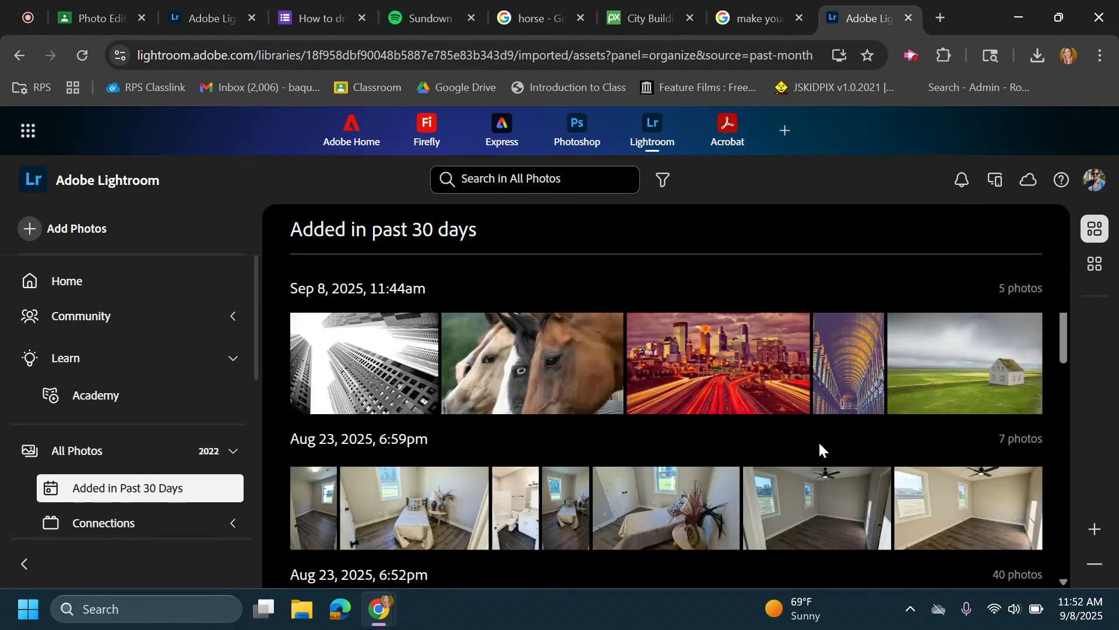
left_click(869, 354)
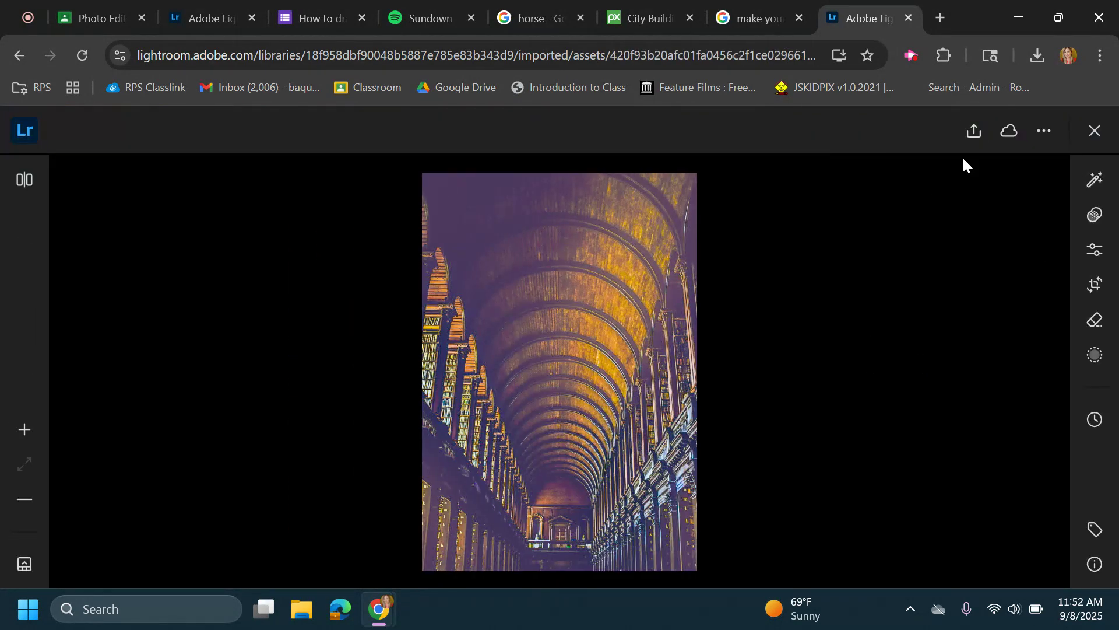
left_click(973, 131)
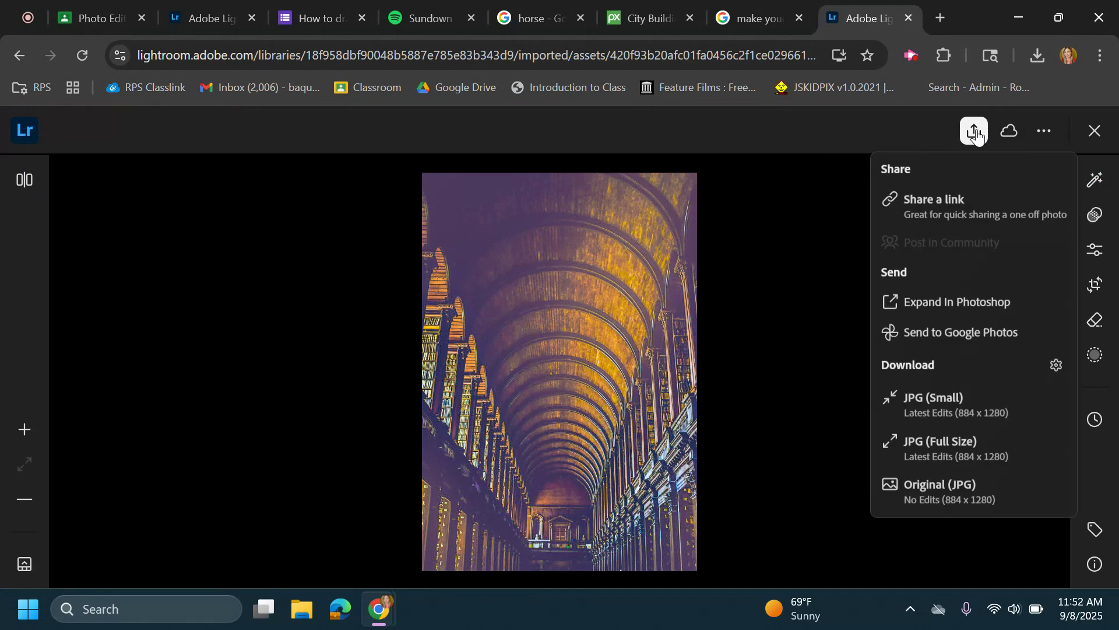
left_click(922, 443)
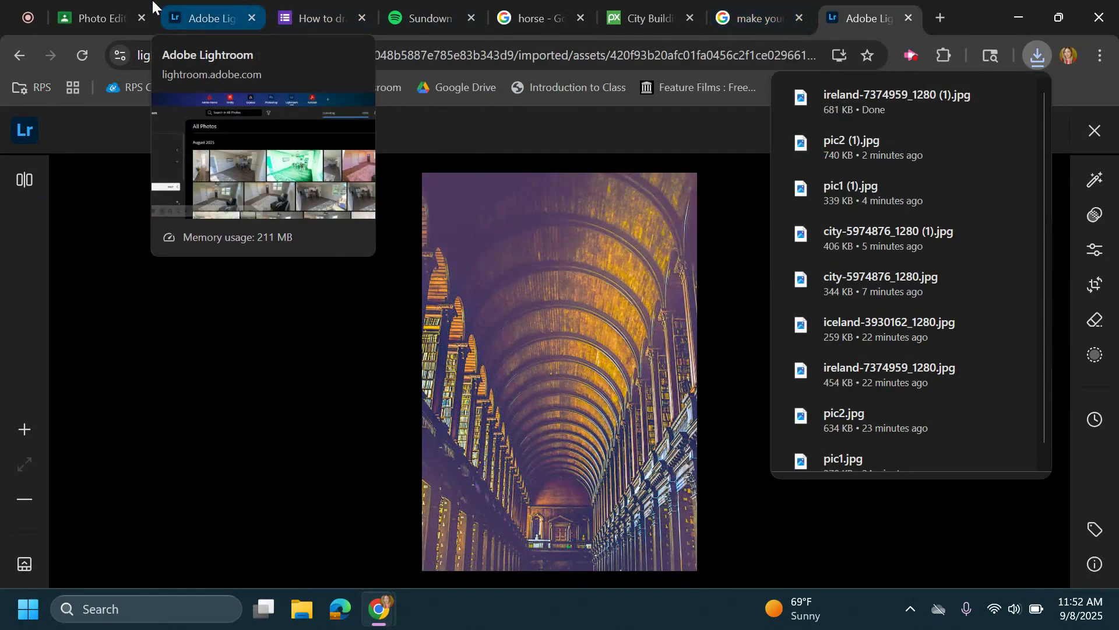
Check the next required edit in the Photo Editing assignment, and reopen the house photo in Lightroom.
left_click(96, 17)
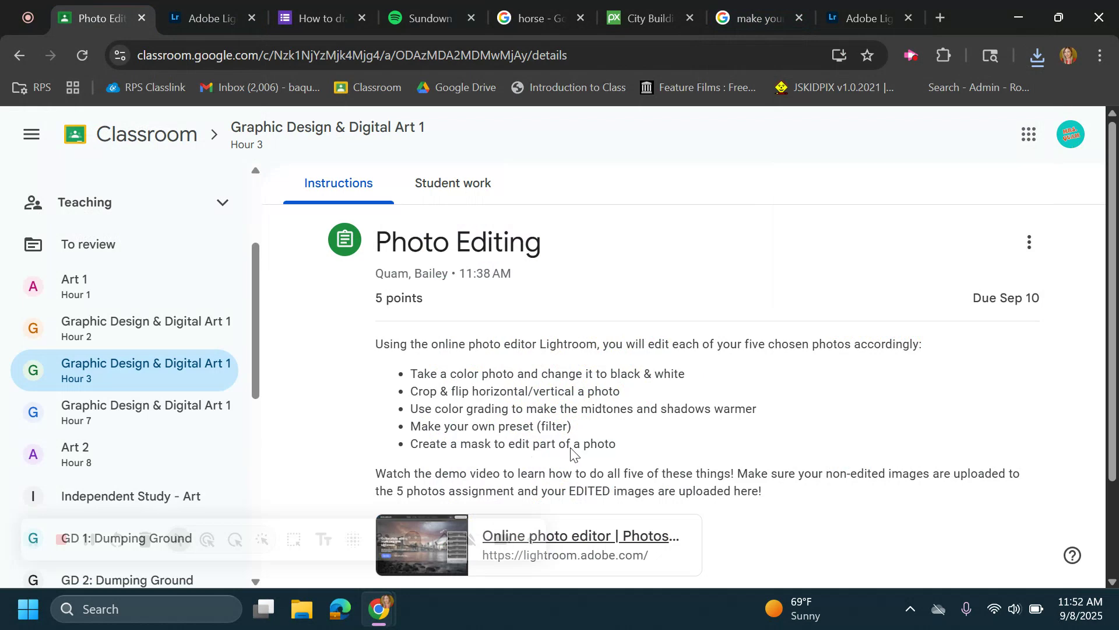
left_click(857, 14)
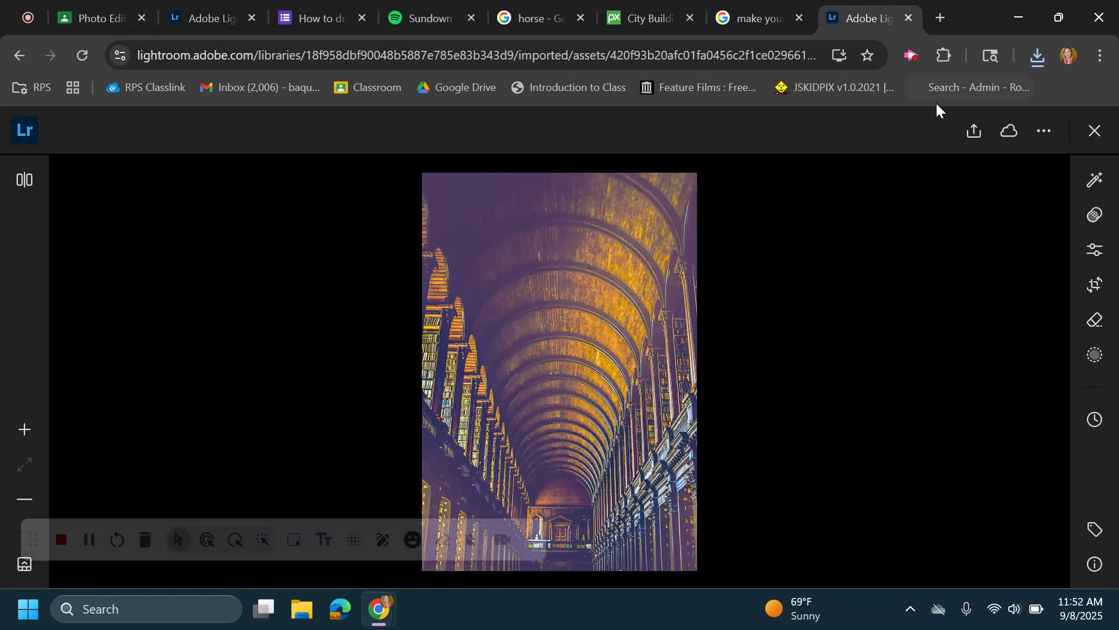
left_click(1095, 132)
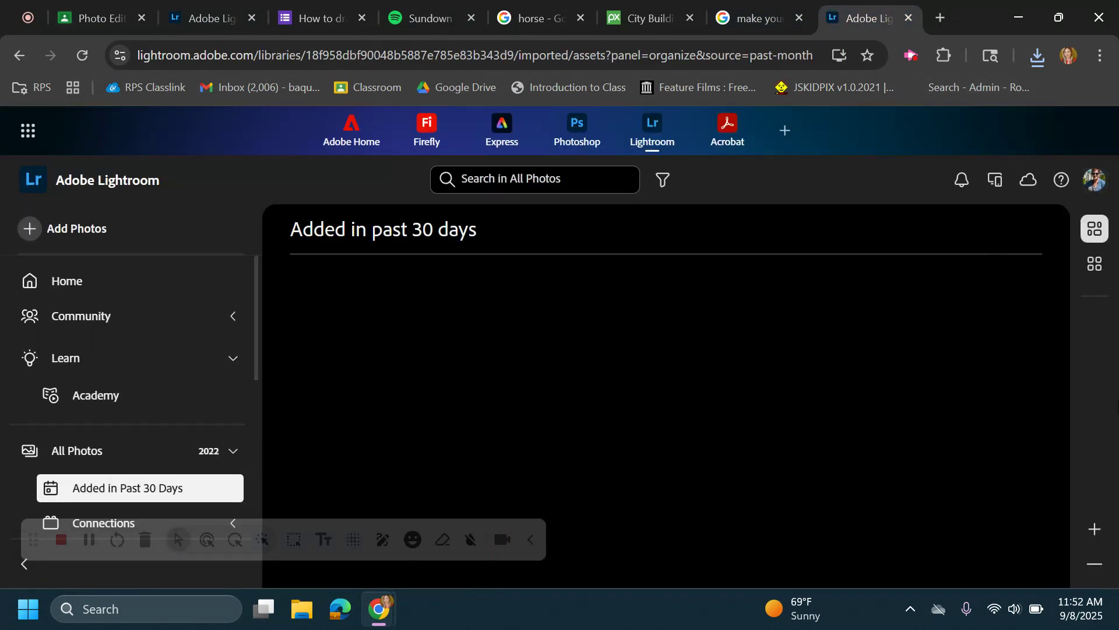
left_click(963, 388)
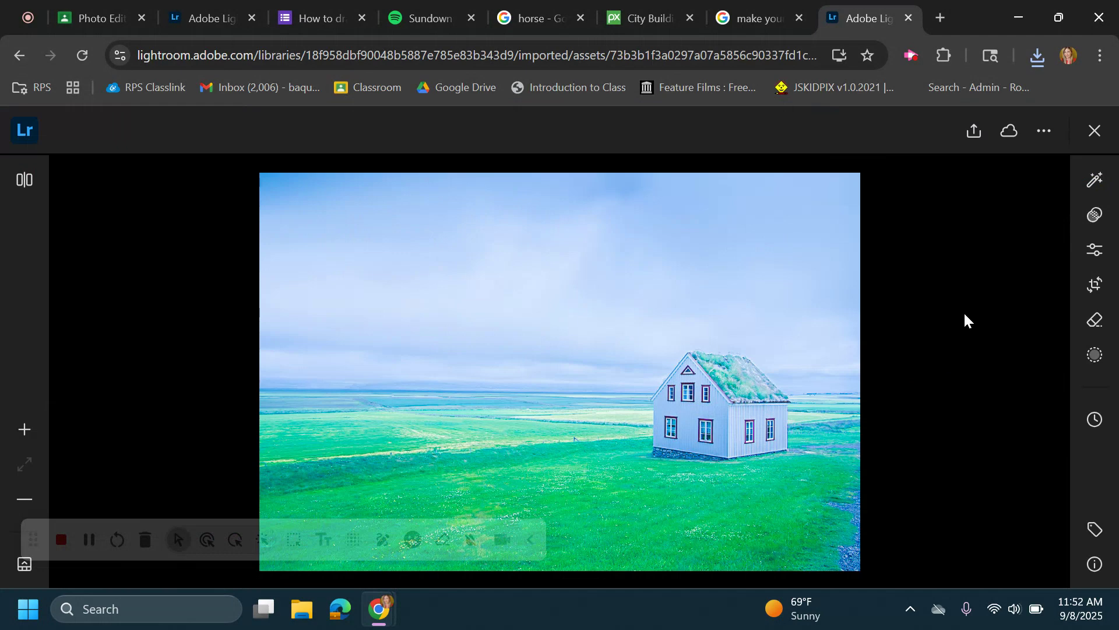
Create a new mask on the house photo that automatically selects the sky.
left_click(1098, 366)
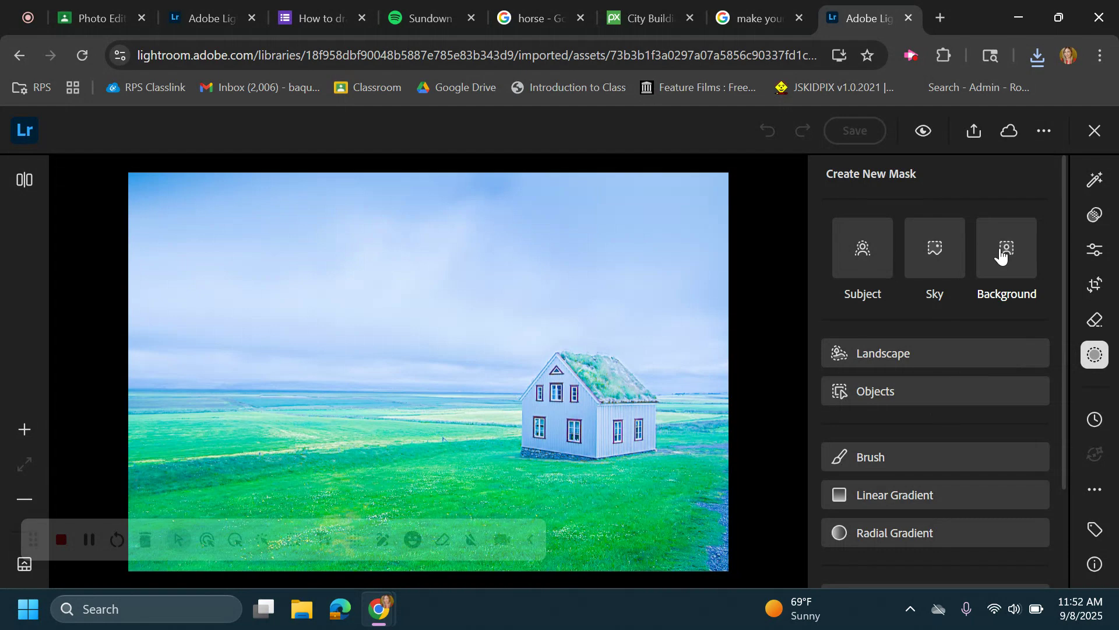
scroll(873, 464, "down", 2)
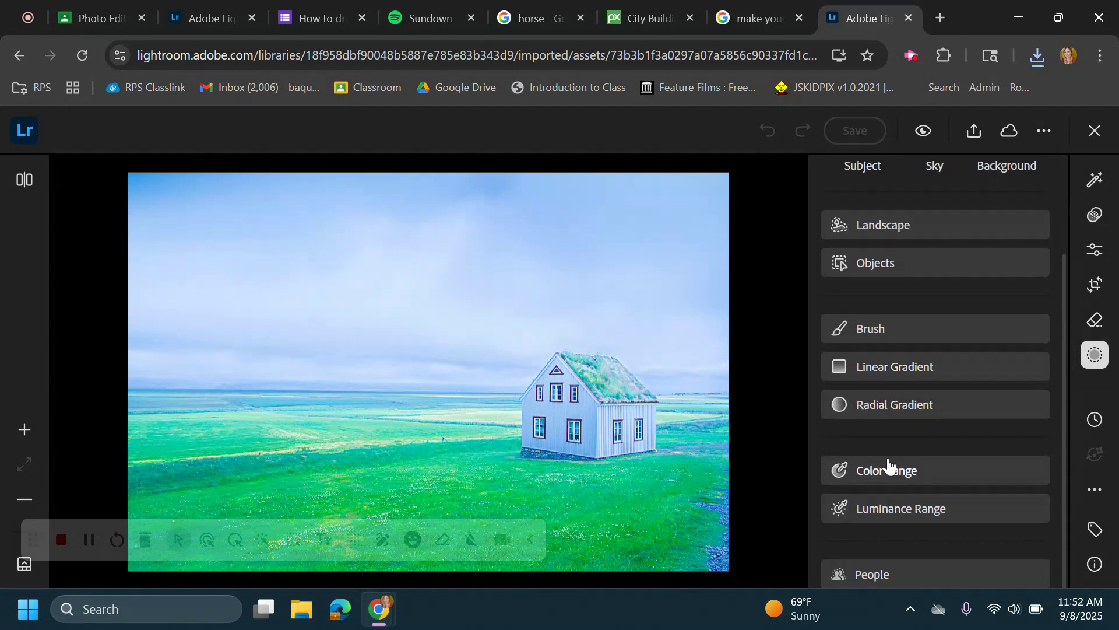
scroll(900, 380, "up", 2)
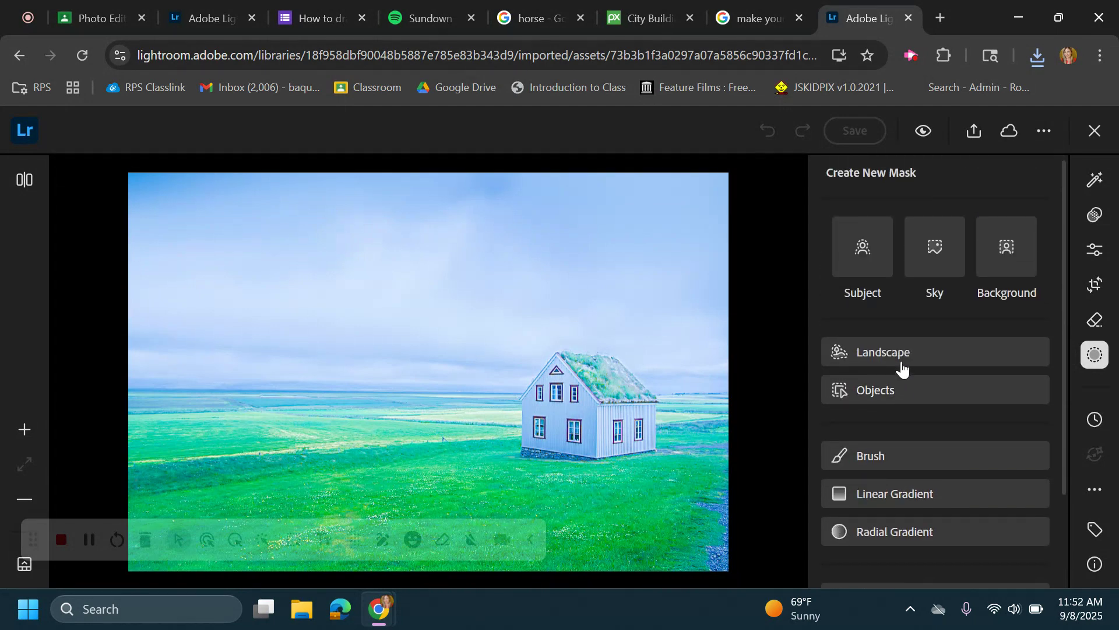
left_click(956, 248)
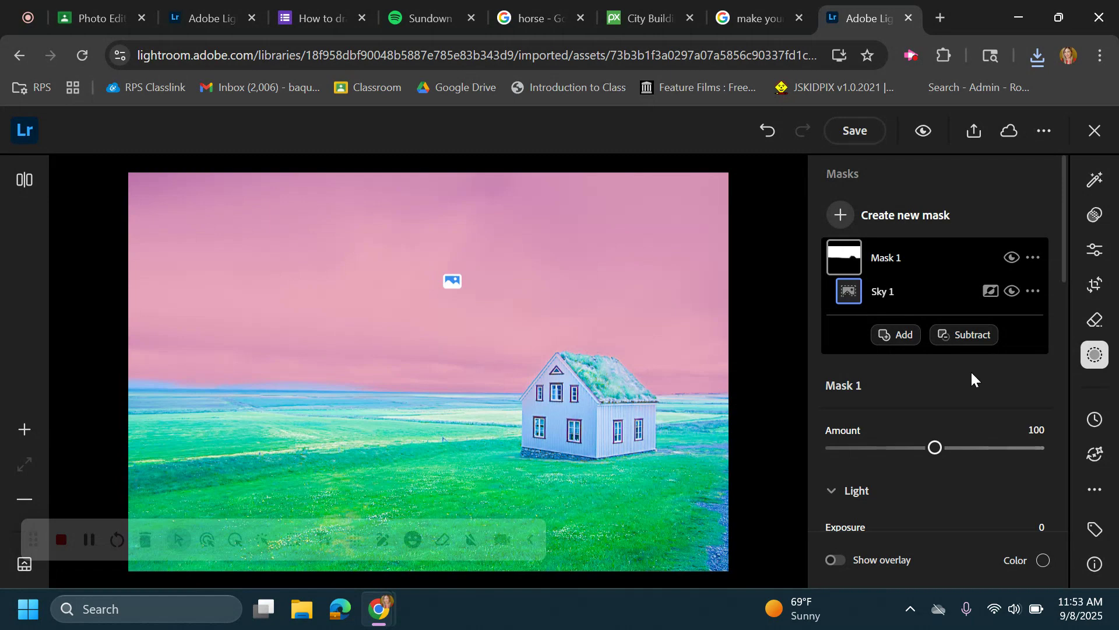
Adjust the sky mask to an exposure of -0.31, shadows of +34 and a hue of +64.8.
scroll(971, 370, "down", 3)
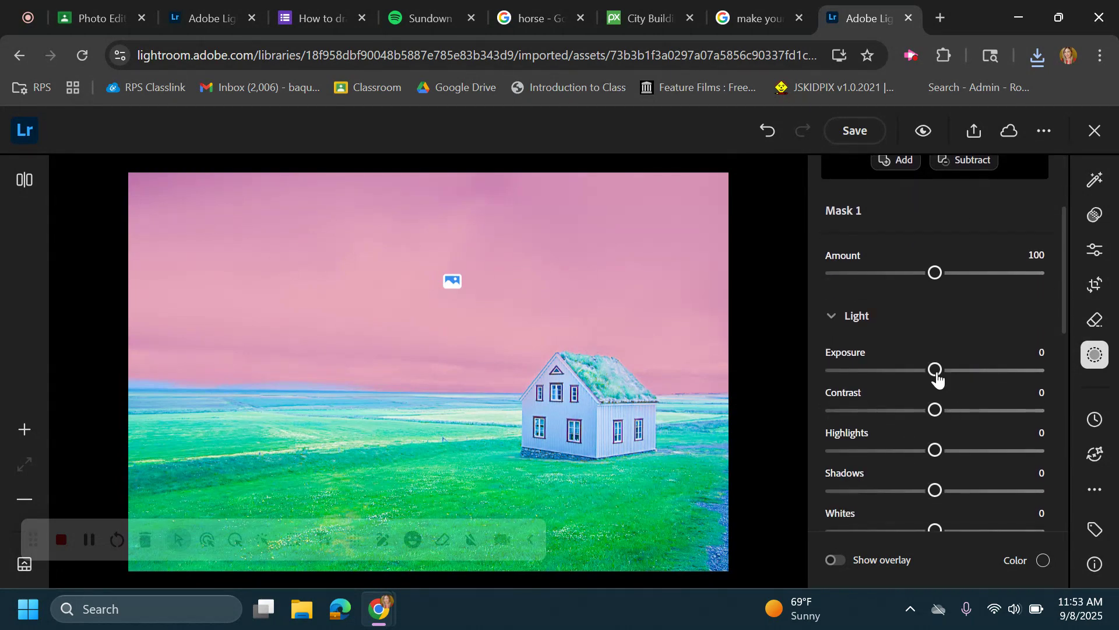
mouse_move(938, 378)
left_mouse_down()
mouse_move(886, 378)
mouse_move(998, 379)
mouse_move(927, 395)
left_mouse_up()
left_click_drag(935, 490, 955, 500)
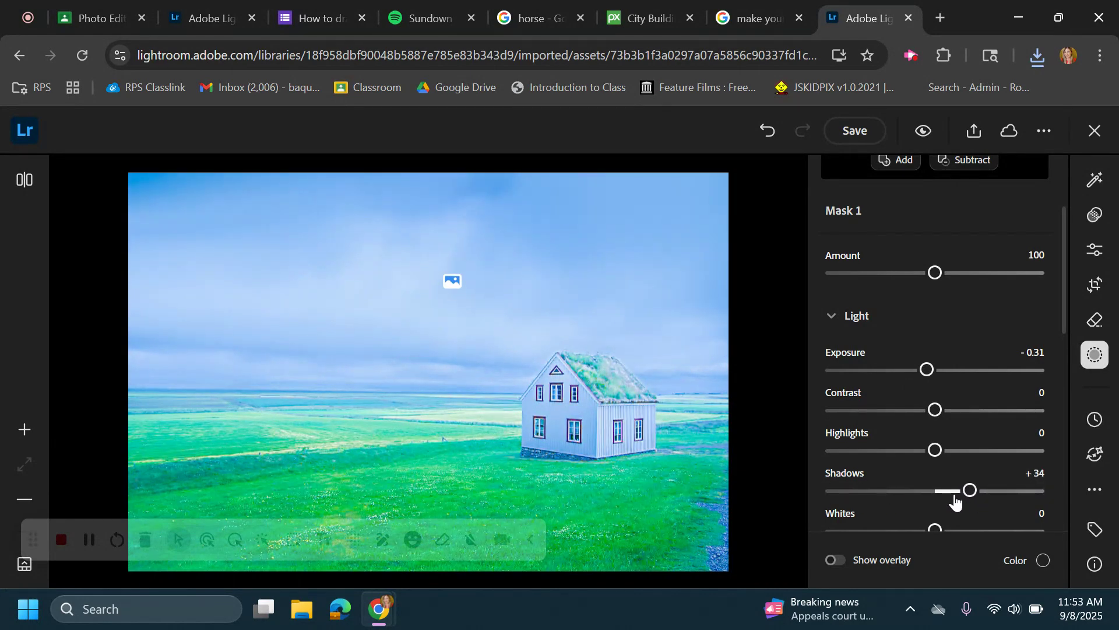
scroll(955, 499, "down", 6)
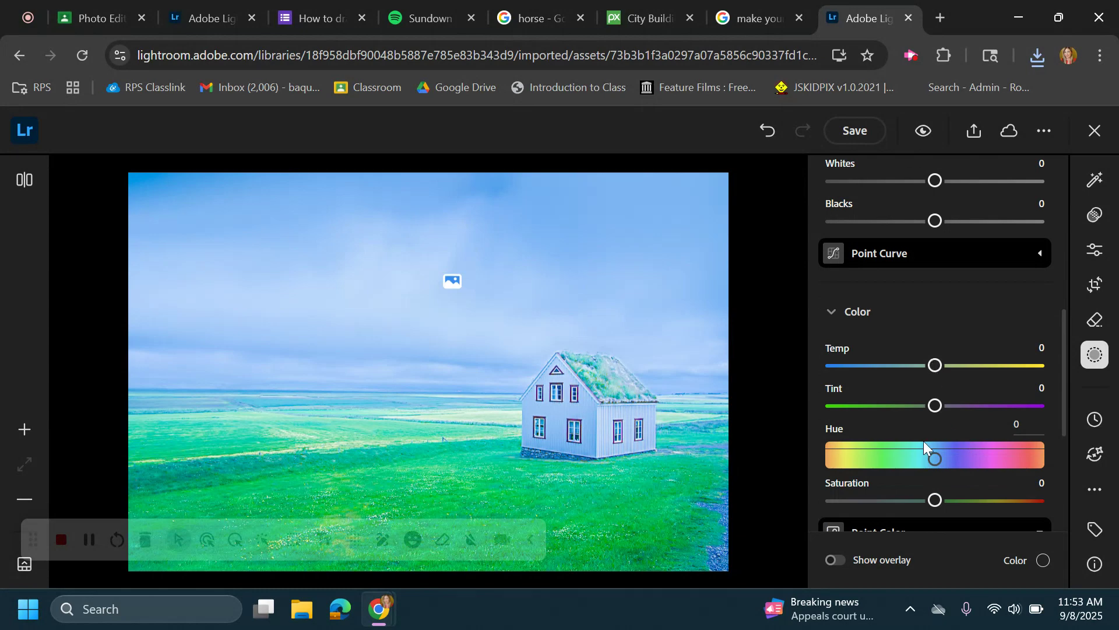
left_click_drag(926, 448, 972, 458)
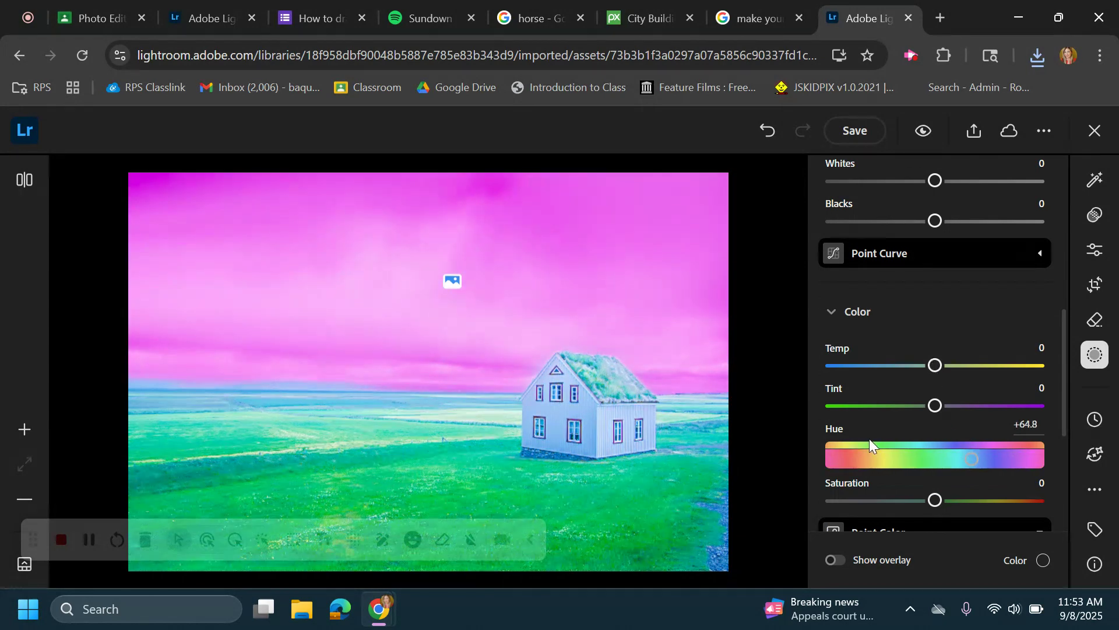
Raise the sky mask's clarity to +30 and its dehaze to +35.
scroll(869, 442, "down", 5)
left_click(937, 450)
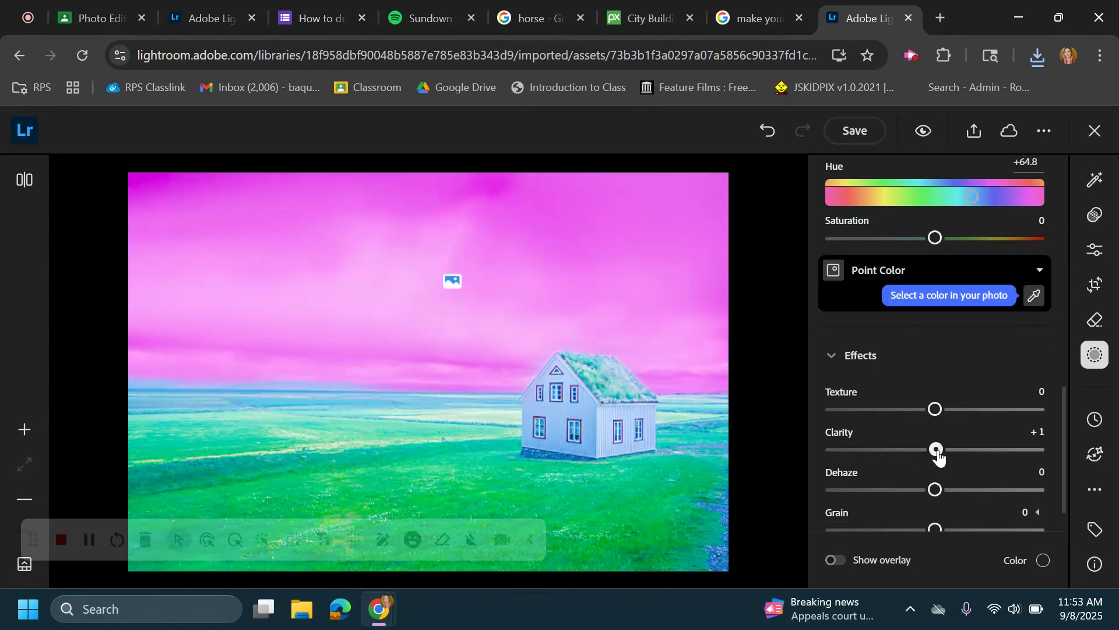
left_click_drag(938, 456, 966, 455)
left_click_drag(935, 490, 969, 497)
scroll(932, 517, "down", 2)
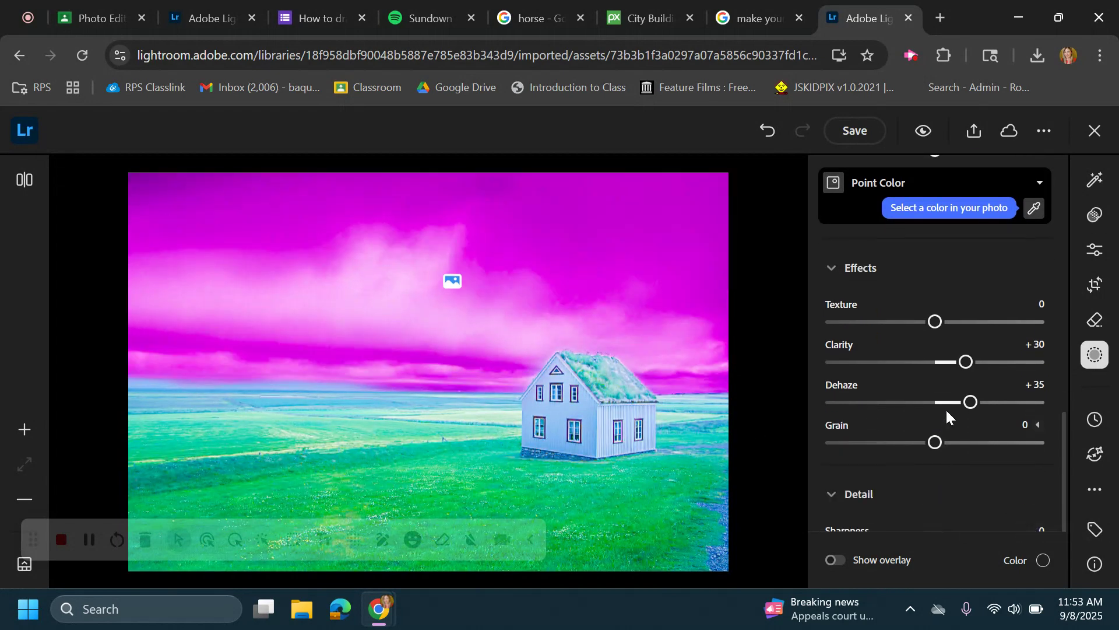
Change the sky mask's hue to -33.5 to turn the sky teal.
scroll(947, 408, "up", 5)
scroll(947, 408, "down", 2)
left_click_drag(975, 375, 917, 385)
scroll(933, 455, "down", 3)
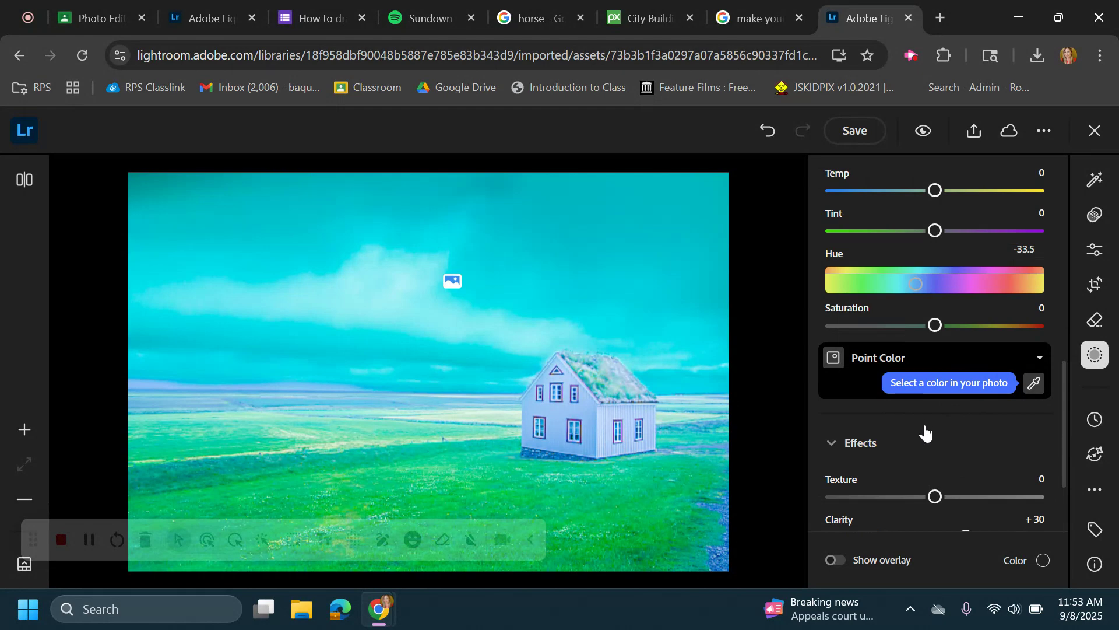
scroll(955, 323, "down", 3)
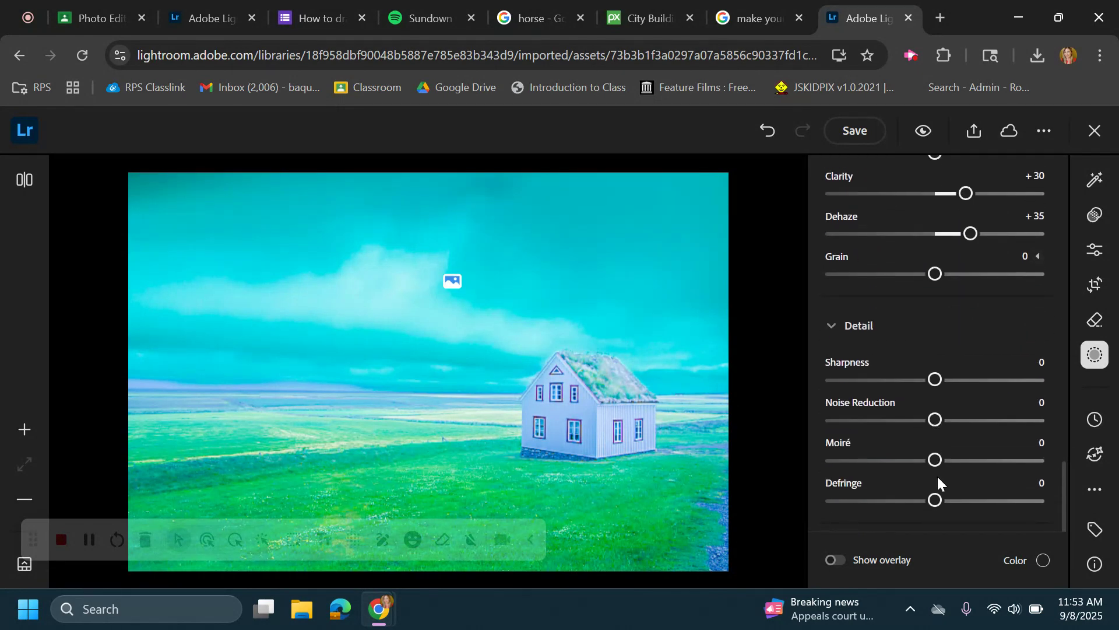
Download the masked house photo with its latest edits as a full-size JPG.
scroll(937, 477, "up", 10)
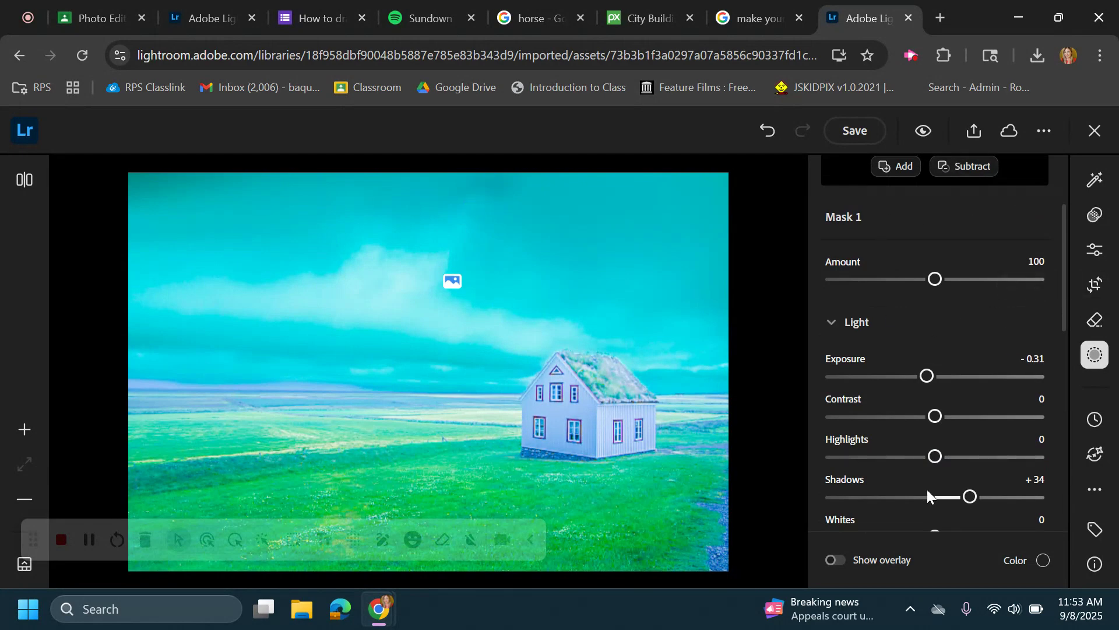
scroll(935, 457, "down", 1)
scroll(935, 457, "down", 3)
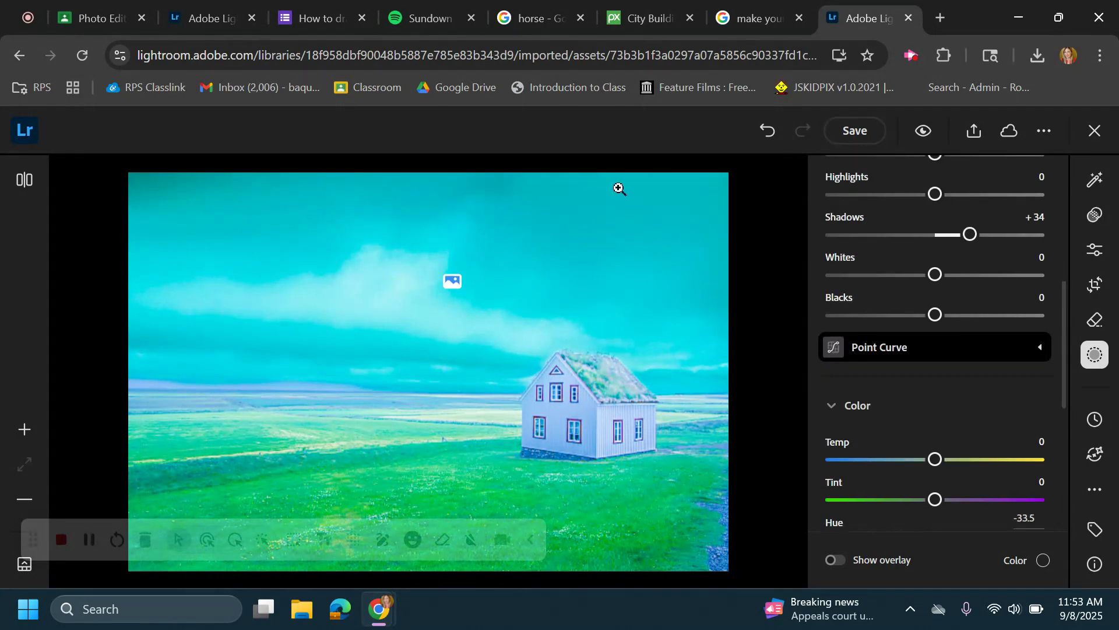
scroll(1032, 347, "up", 4)
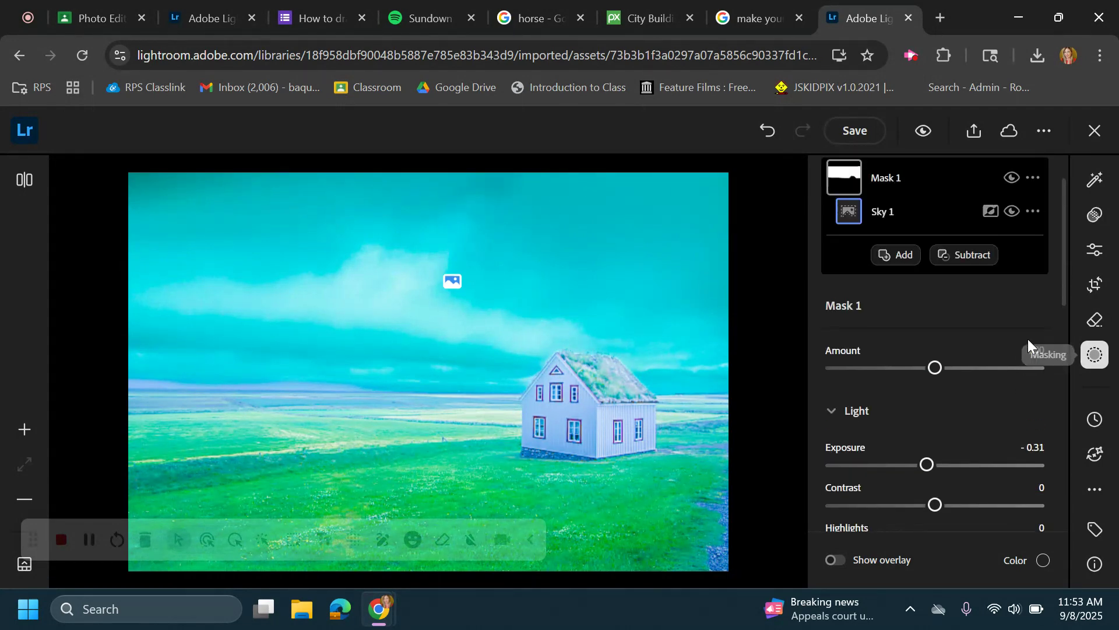
left_click(976, 130)
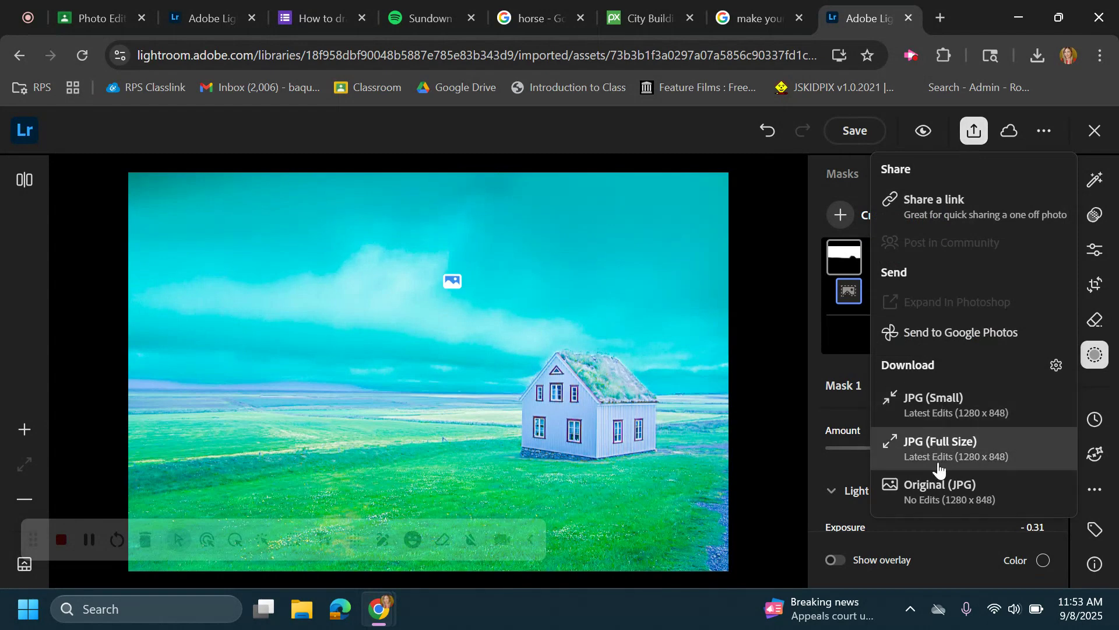
left_click(939, 466)
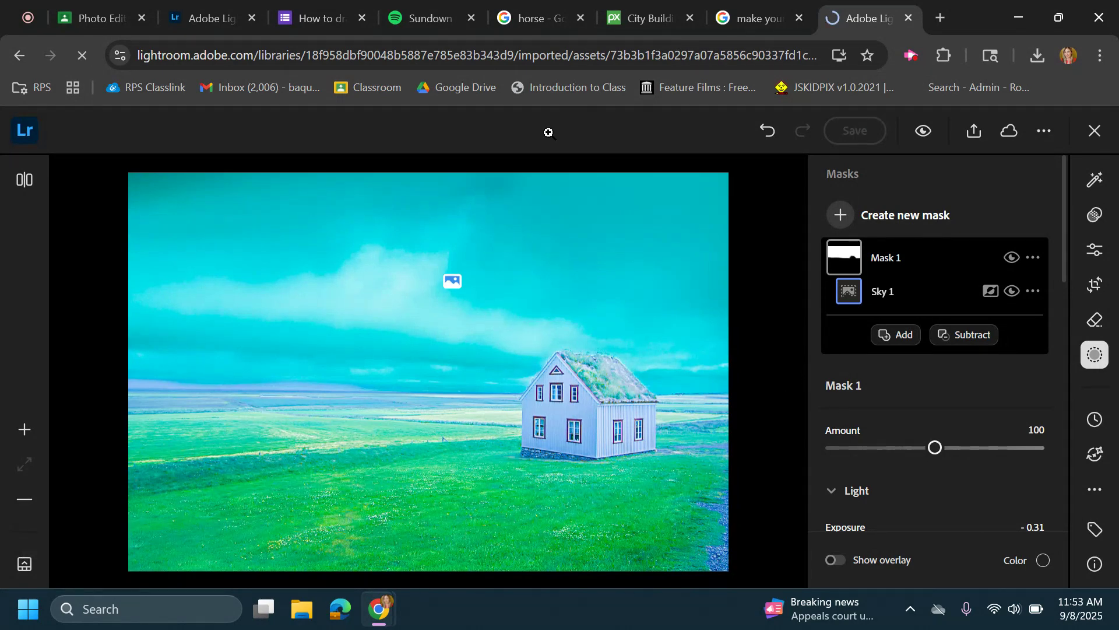
Switch to the Photo Editing assignment in Google Classroom and look through the Graphic Design & Digital Art 1 class stream.
left_click(108, 15)
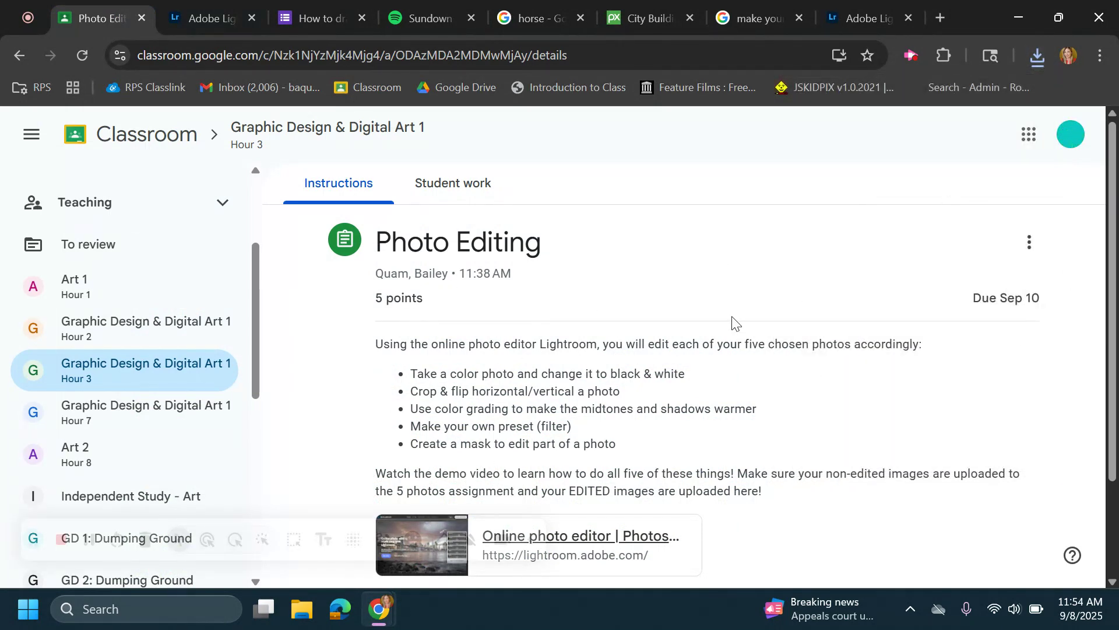
left_click(335, 133)
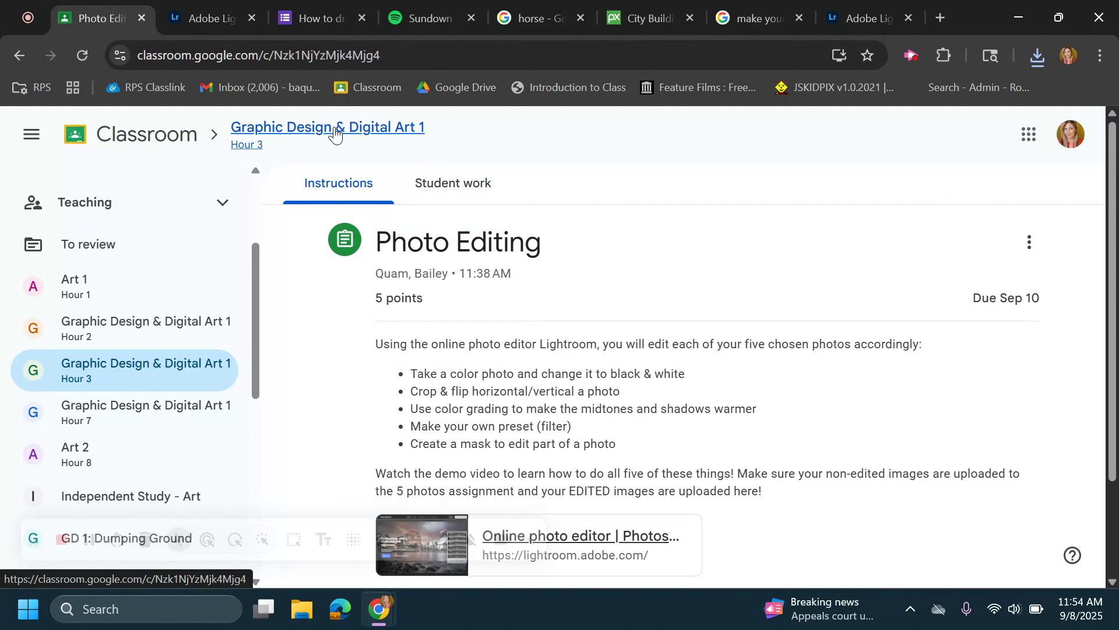
scroll(822, 525, "down", 3)
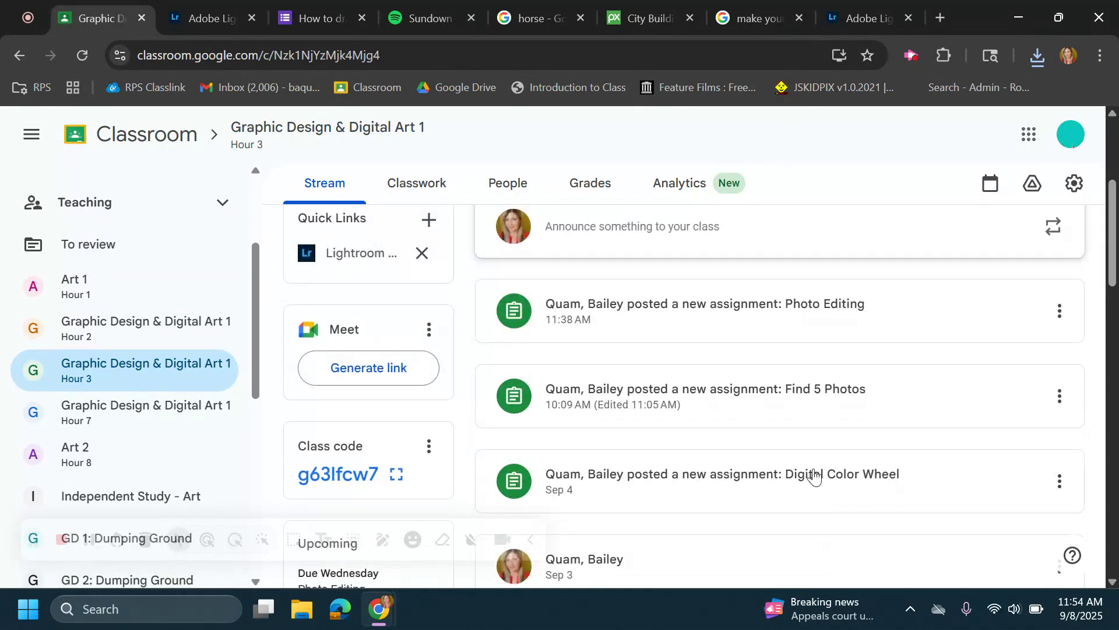